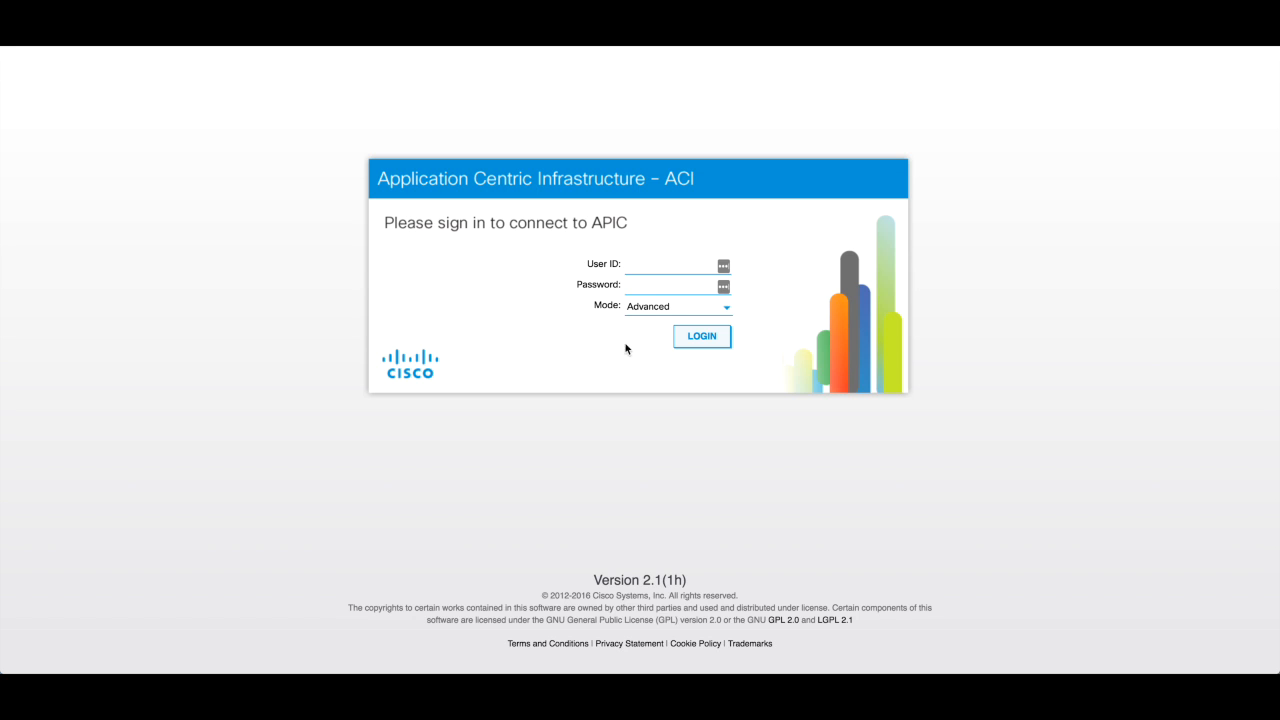
- Sign in to the APIC in Advanced mode with the administrator user ID and password
click(657, 268)
text(jeffm4)
key(Tab)
text(•••••••••)
key(Return)
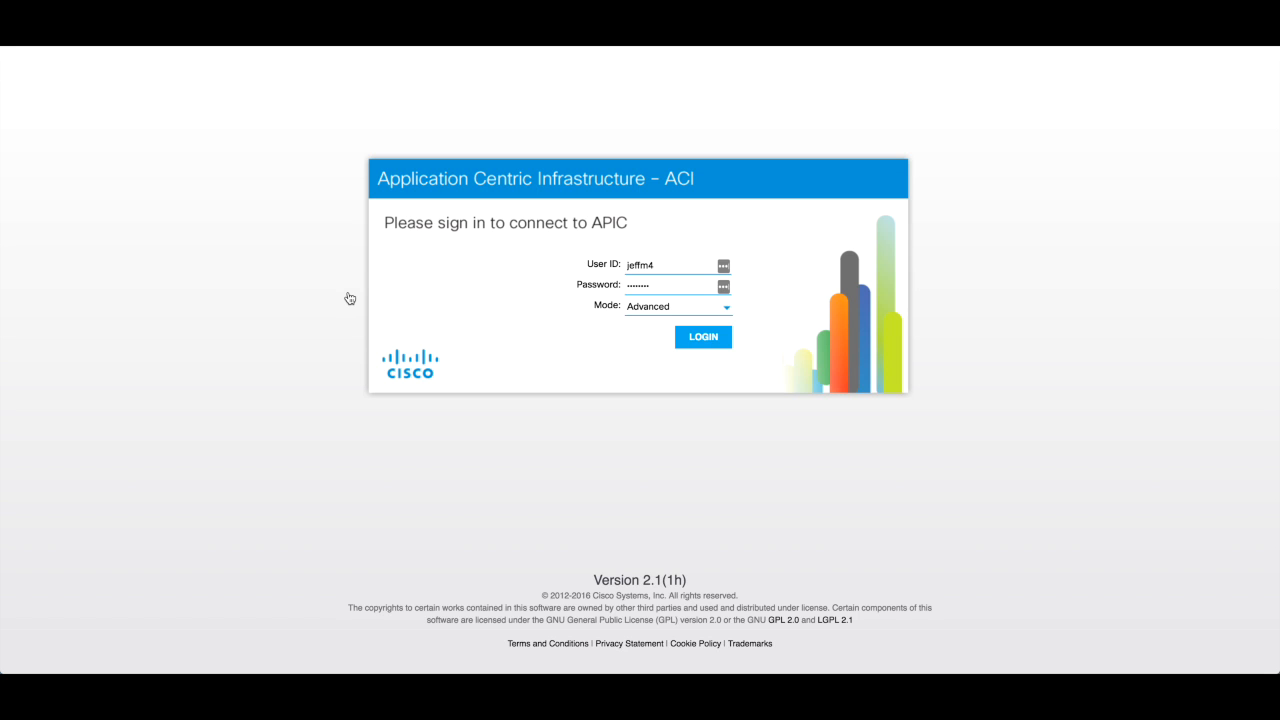
click(706, 339)
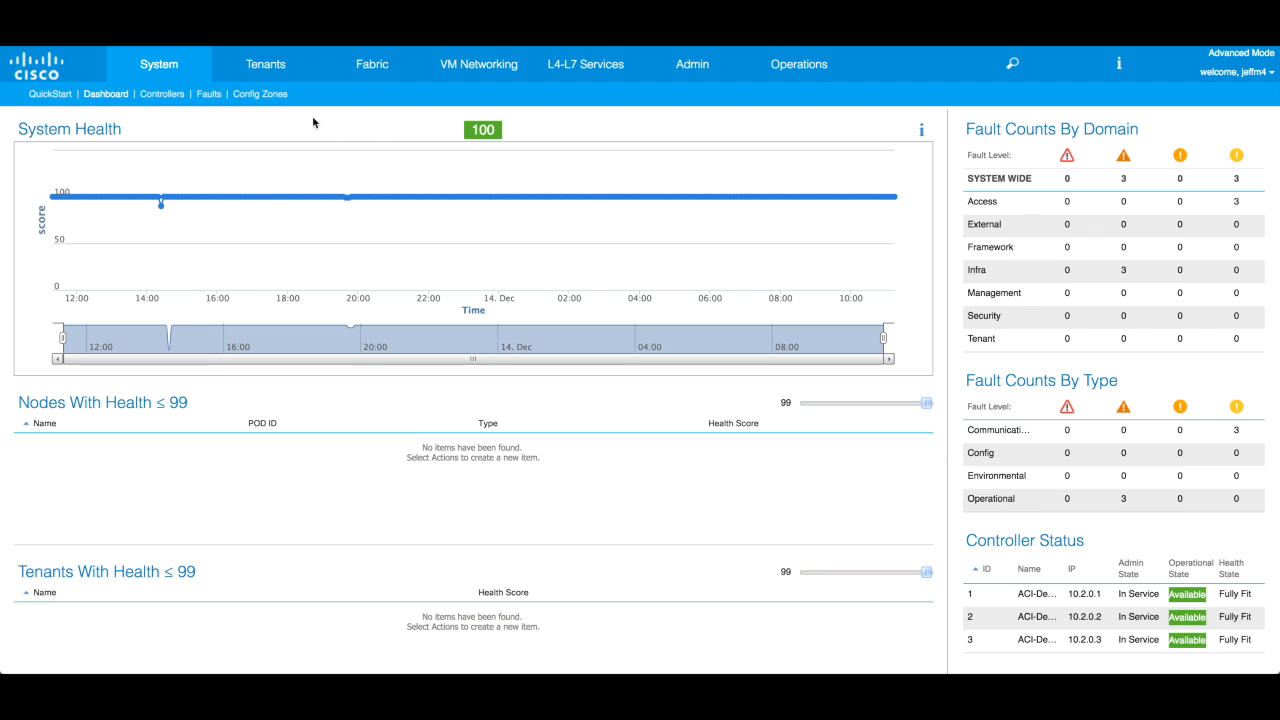
- In Fabric Policies, open the default Date and Time policy under Pod Policies > Policies
click(381, 64)
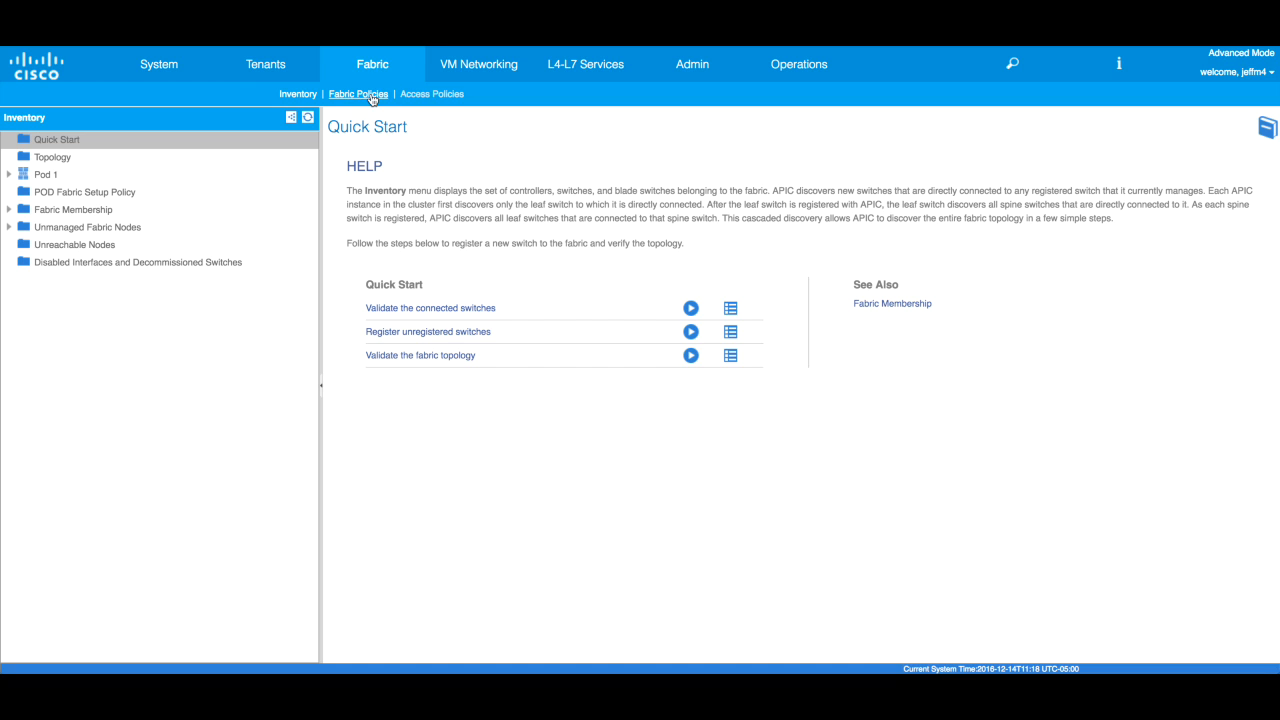
click(371, 94)
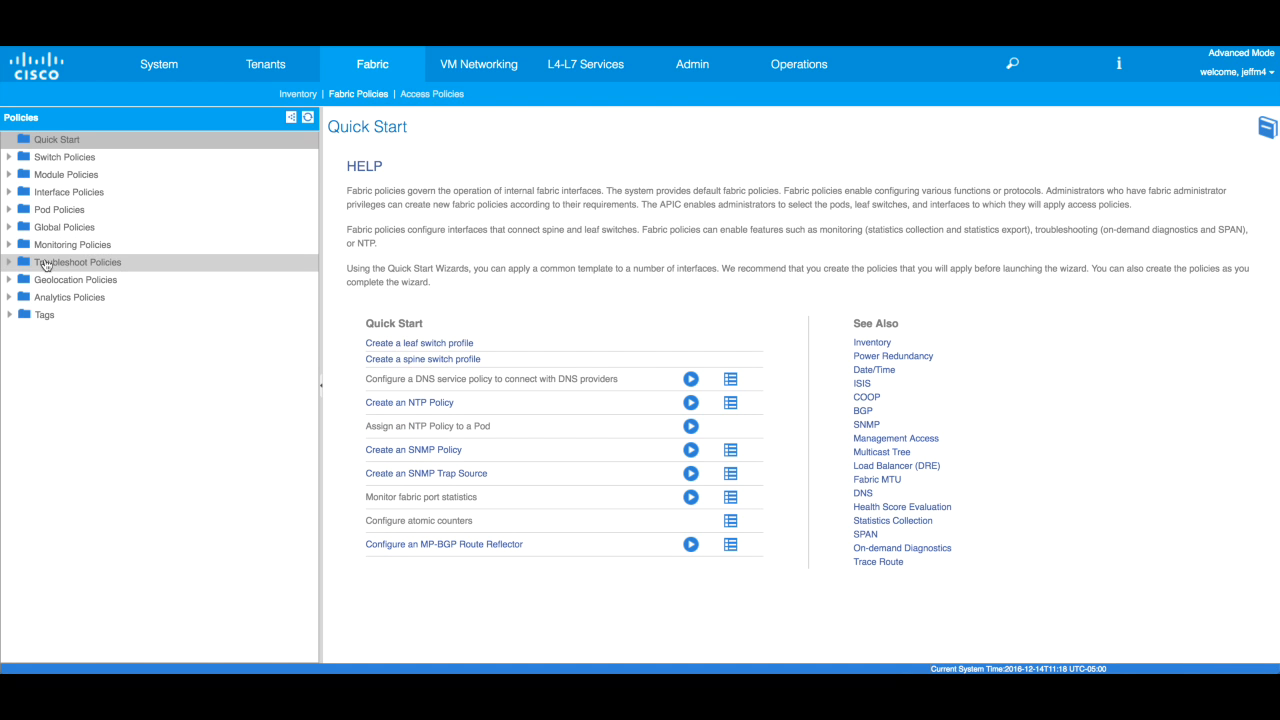
click(8, 210)
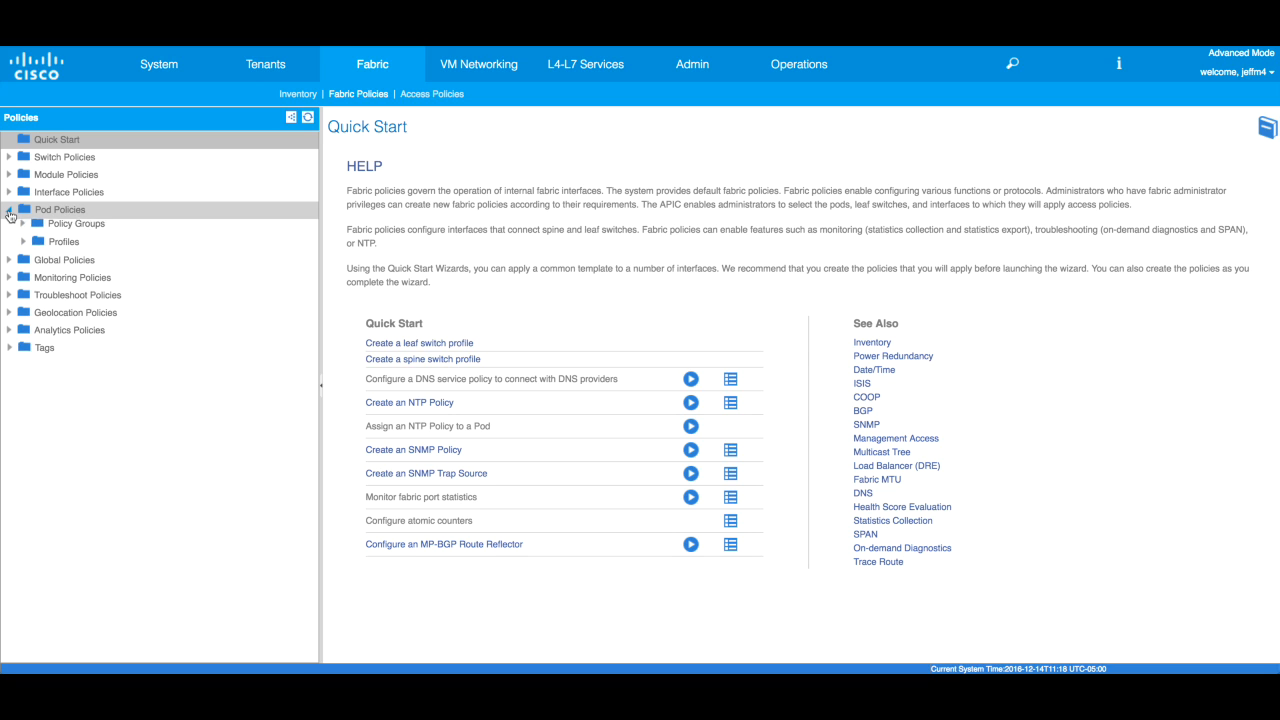
click(22, 228)
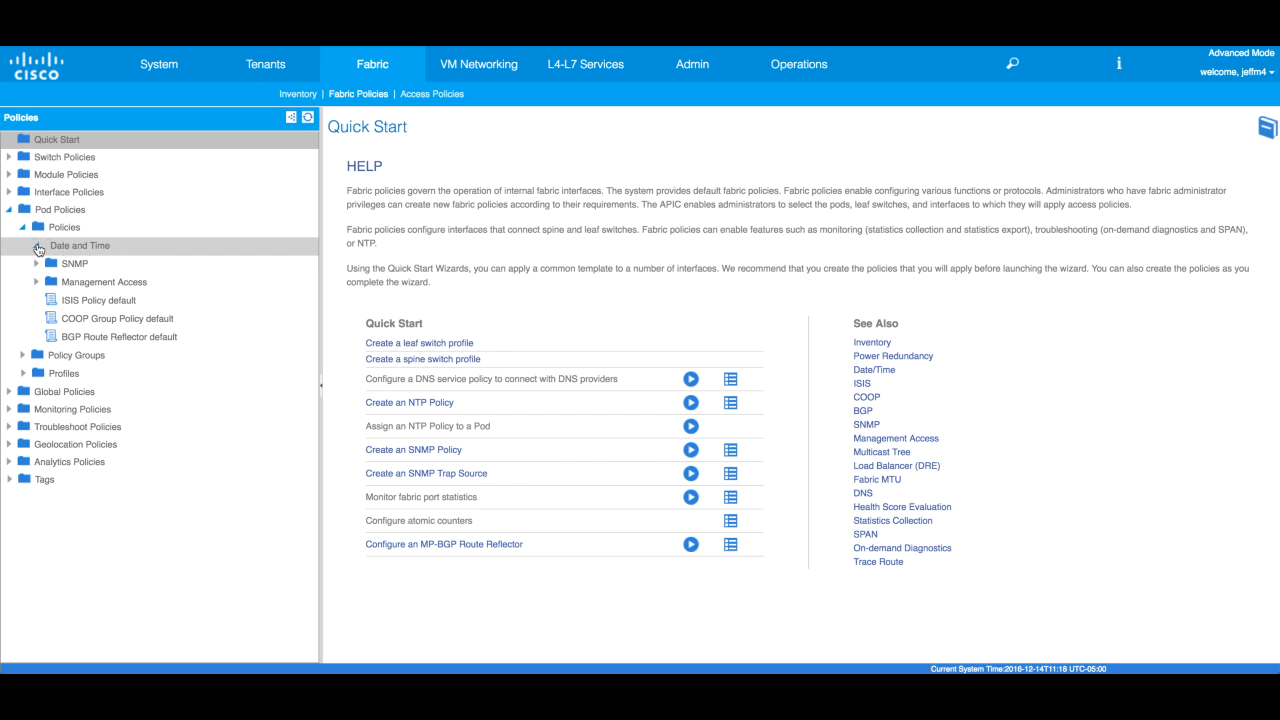
click(38, 249)
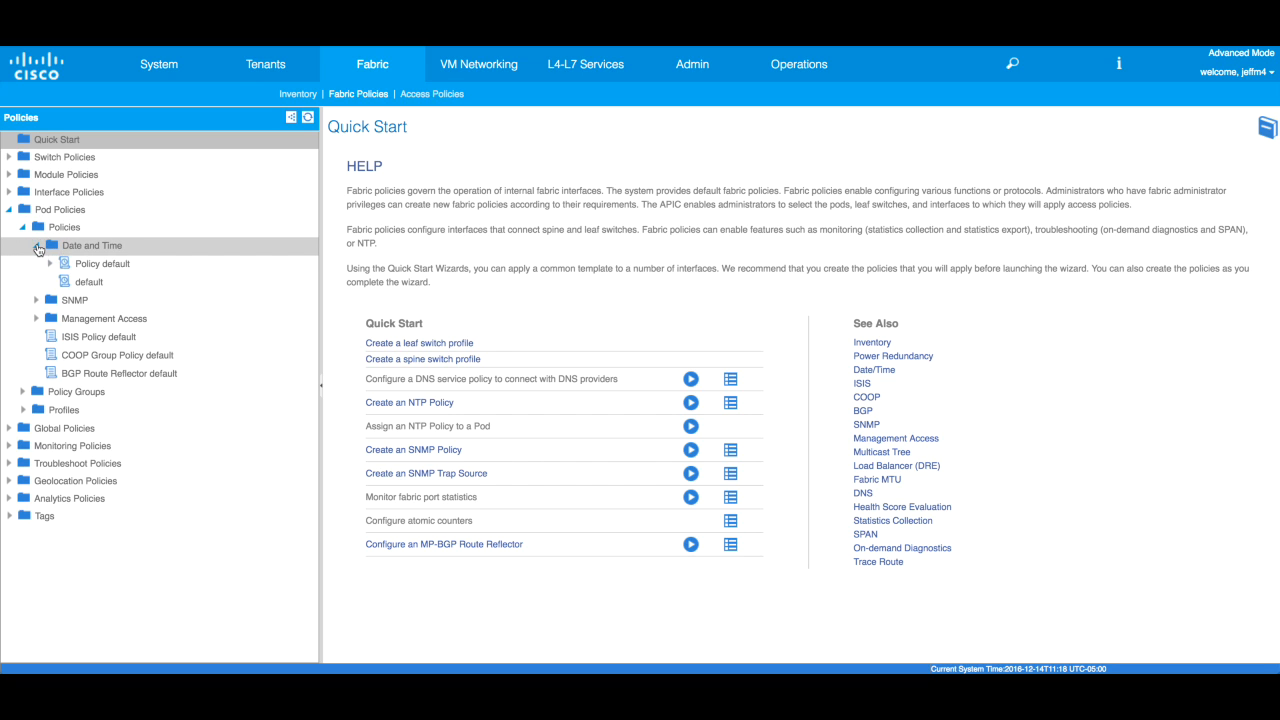
click(105, 268)
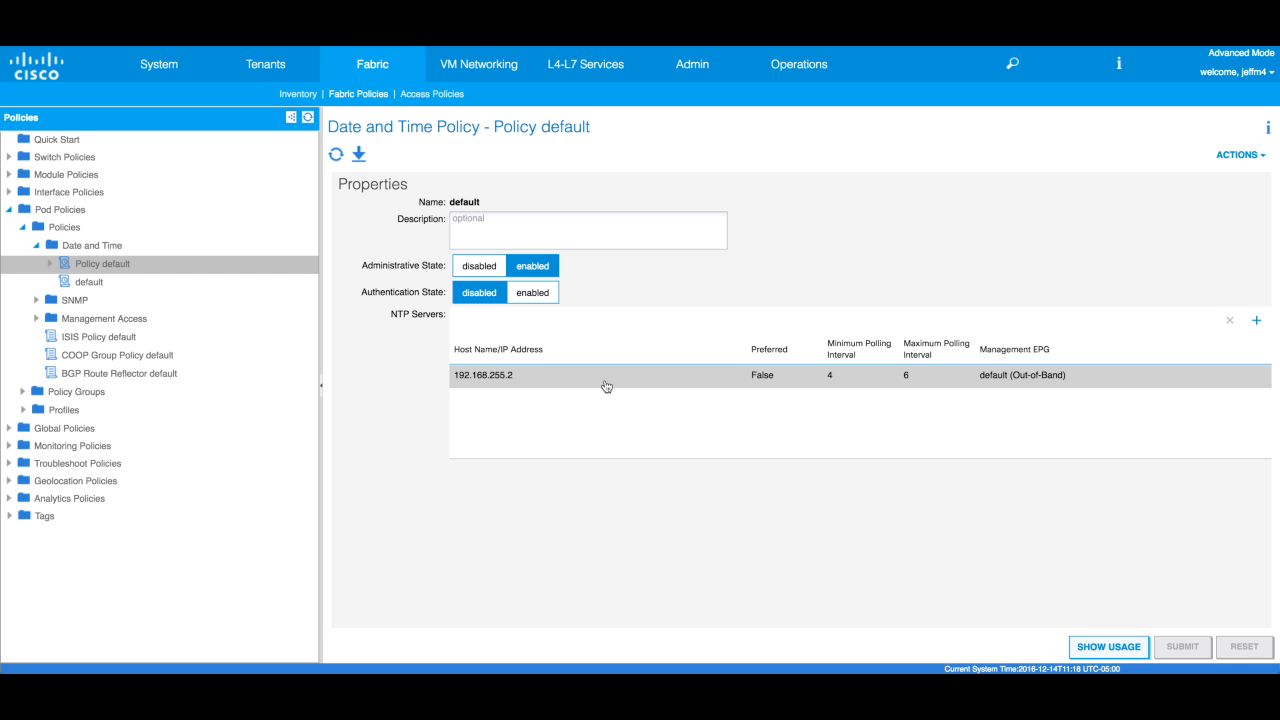
- Add NTP server 172.22.100.1 using the default (Out-of-Band) management EPG
click(1257, 325)
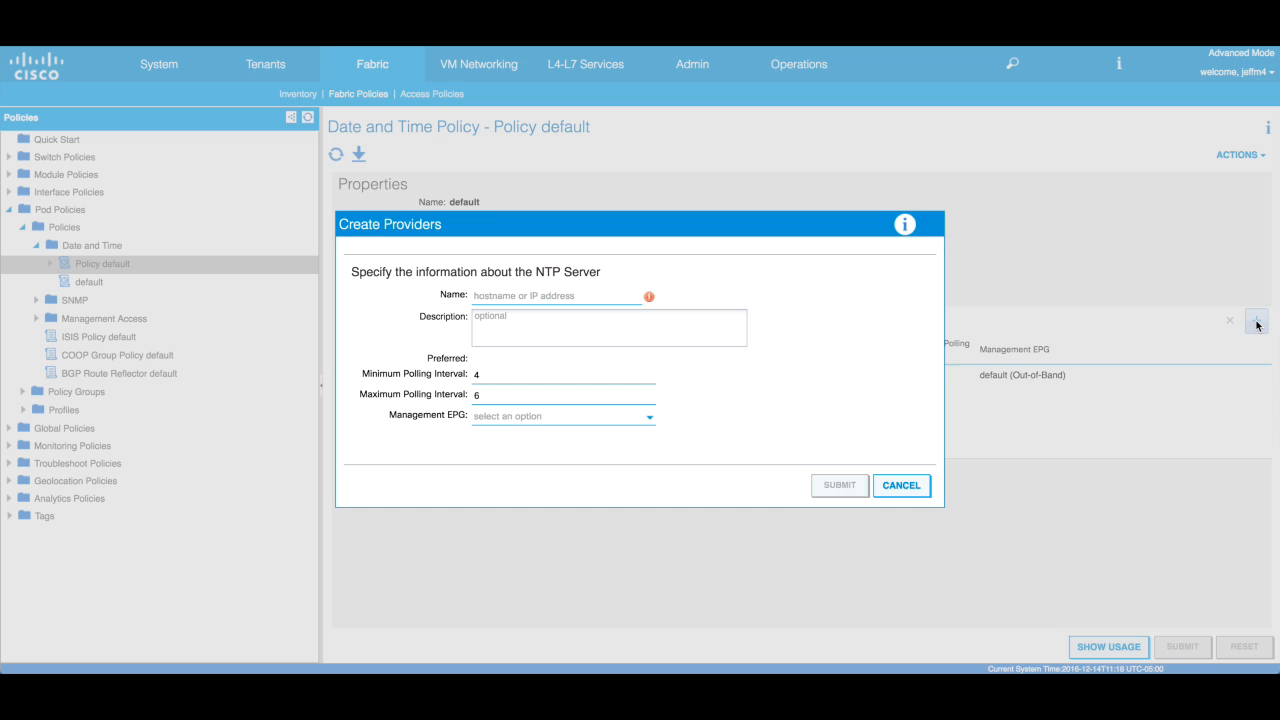
click(561, 297)
text(172.22)
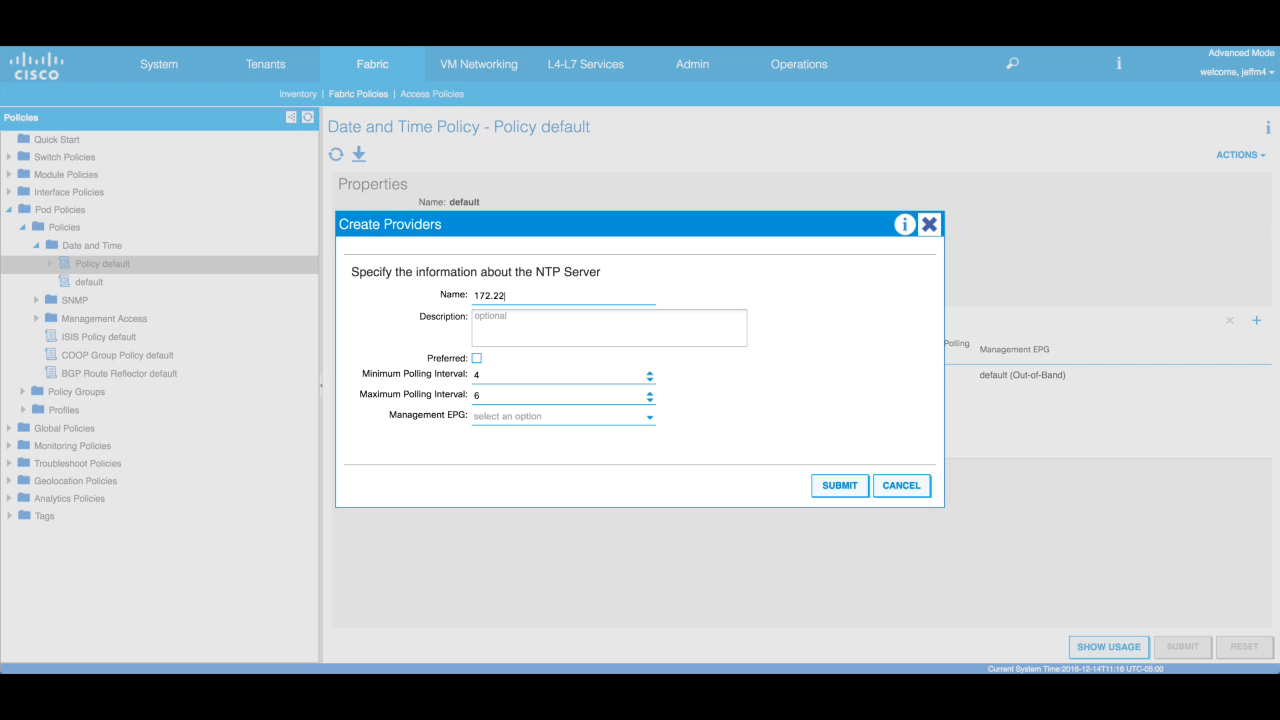
text(.100.1)
click(651, 419)
click(621, 441)
click(840, 486)
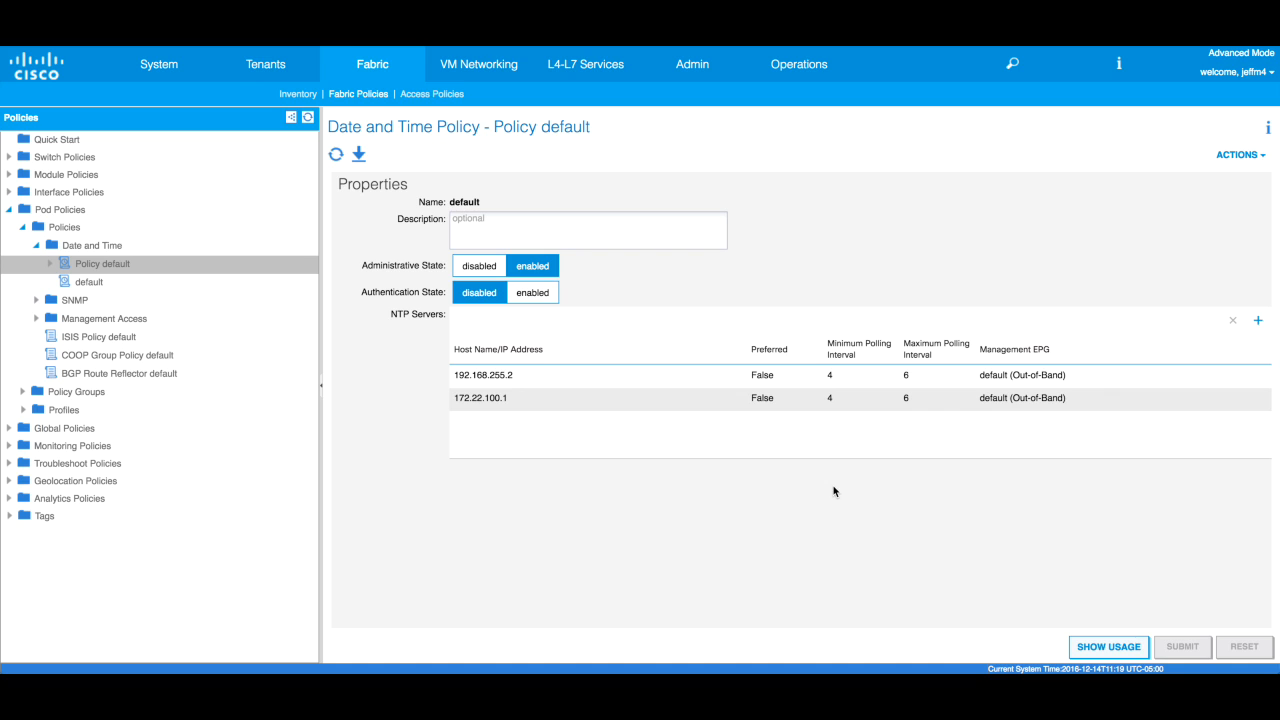
click(524, 408)
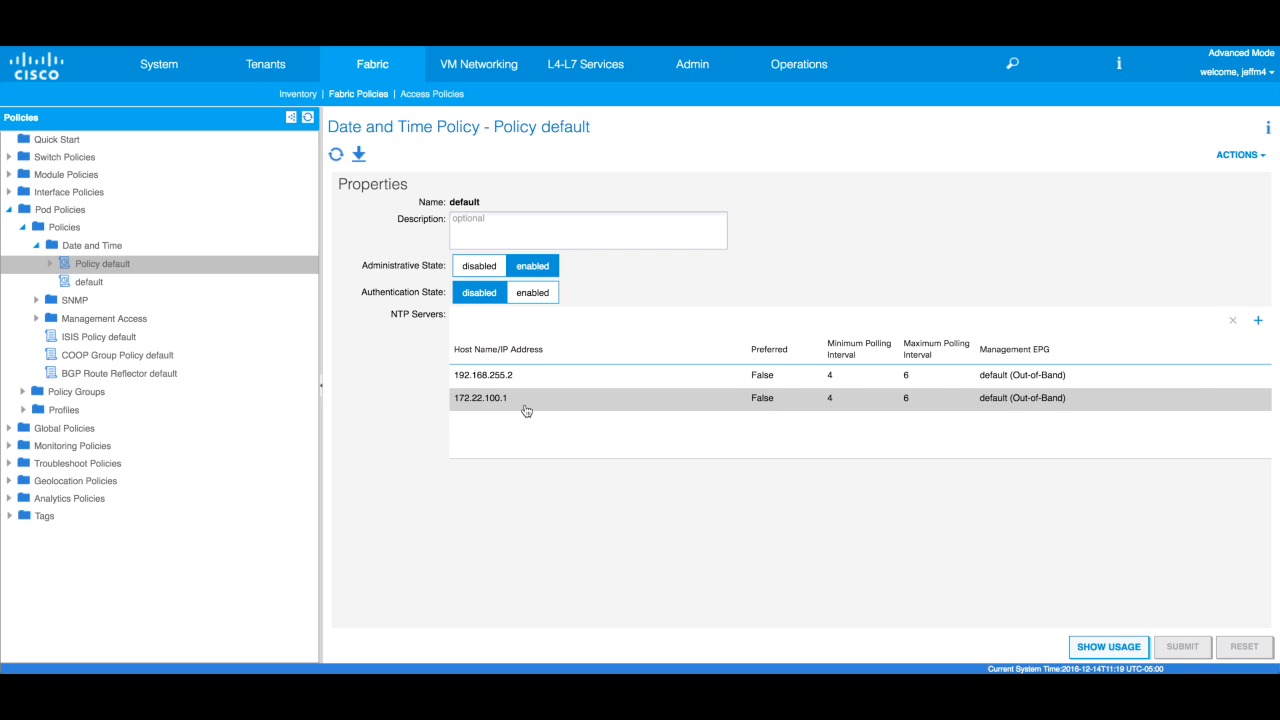
click(140, 378)
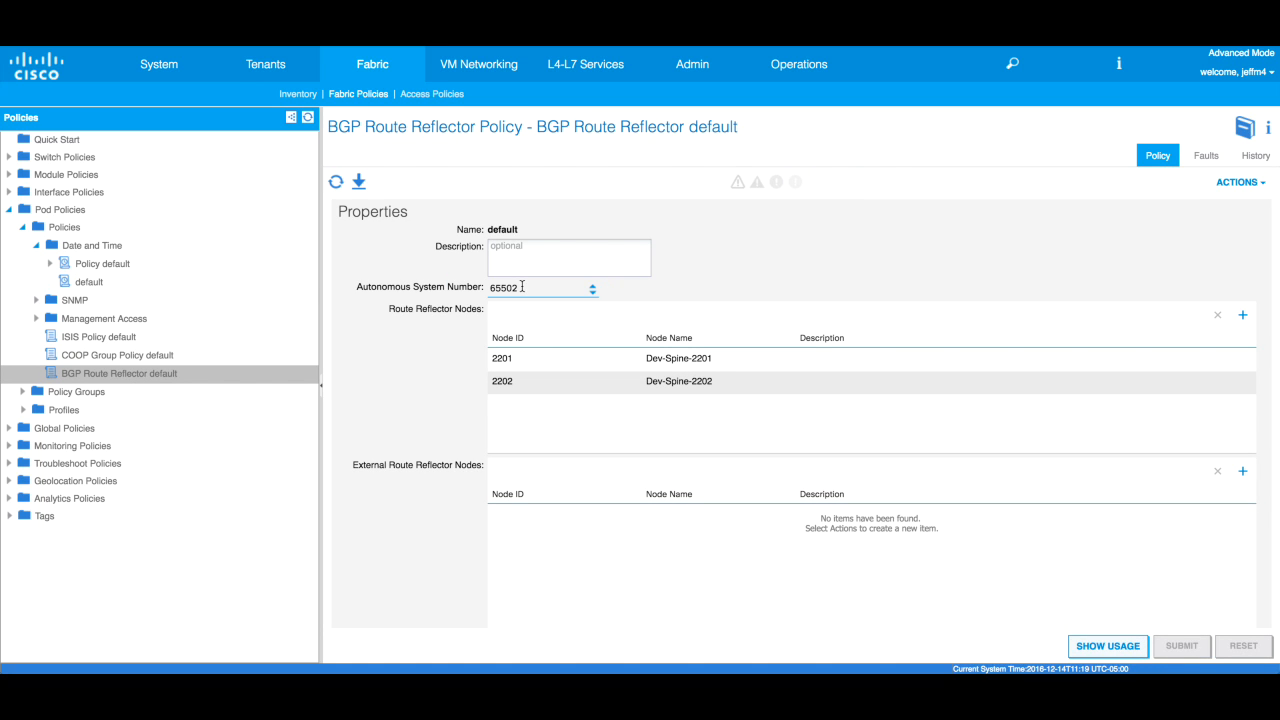
- Delete spine node 2202 from the AS 65502 route reflectors, then re-add node 2202
drag(523, 287, 472, 287)
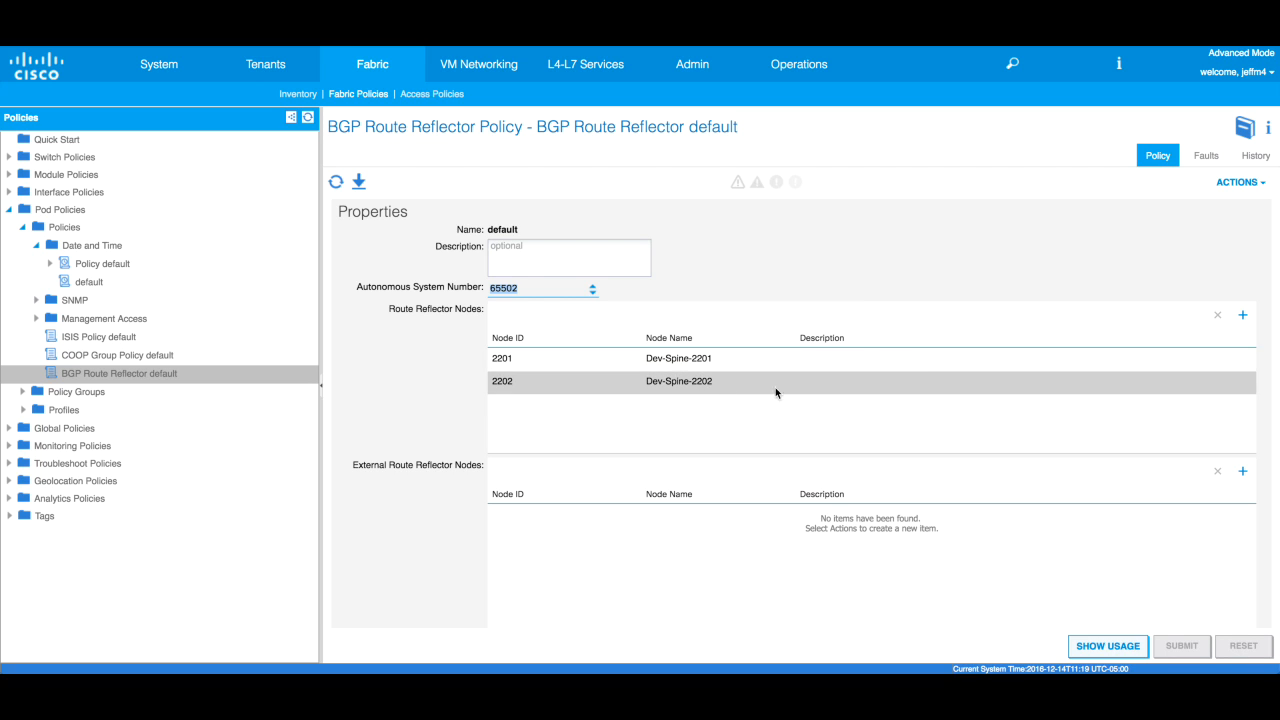
click(588, 391)
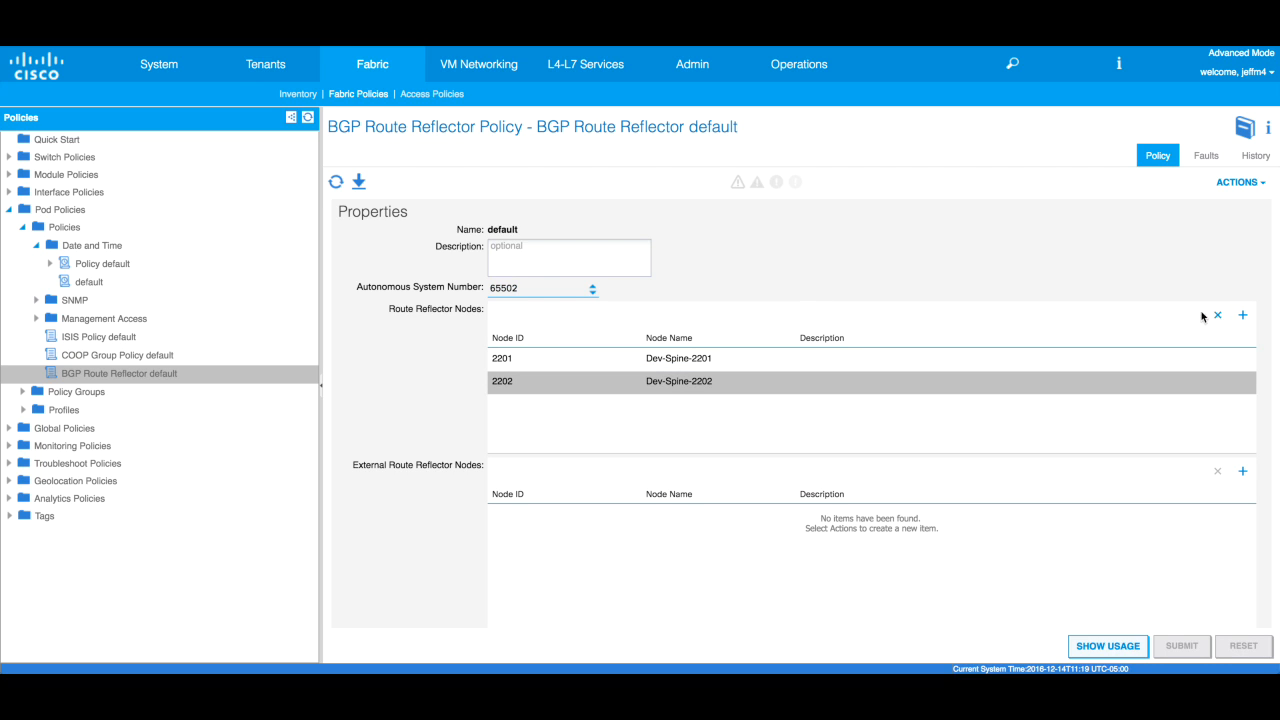
click(1217, 315)
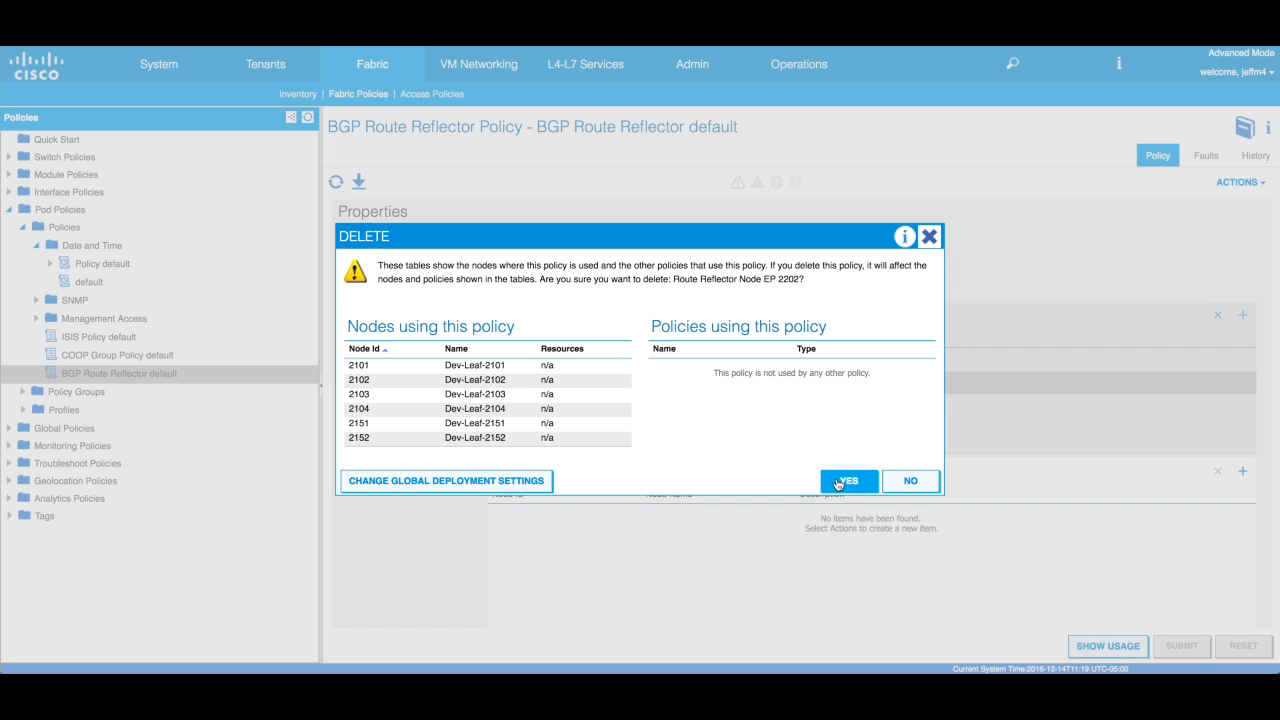
click(840, 481)
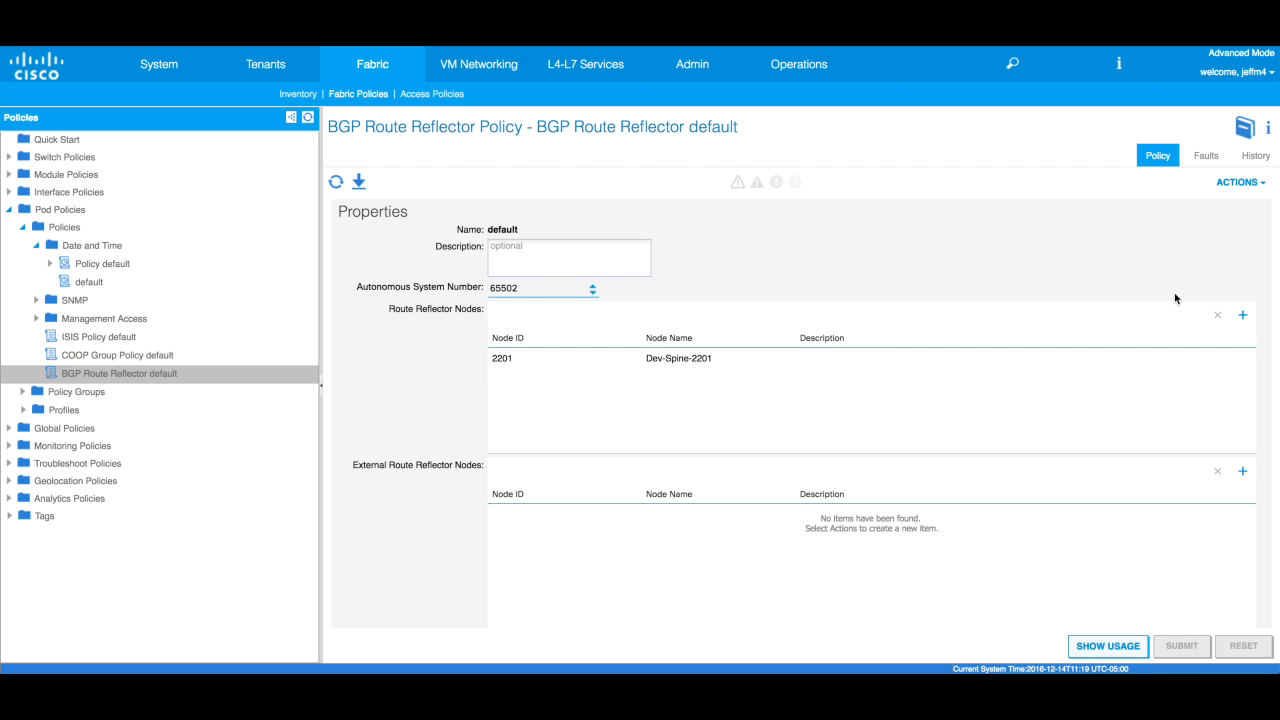
click(1247, 320)
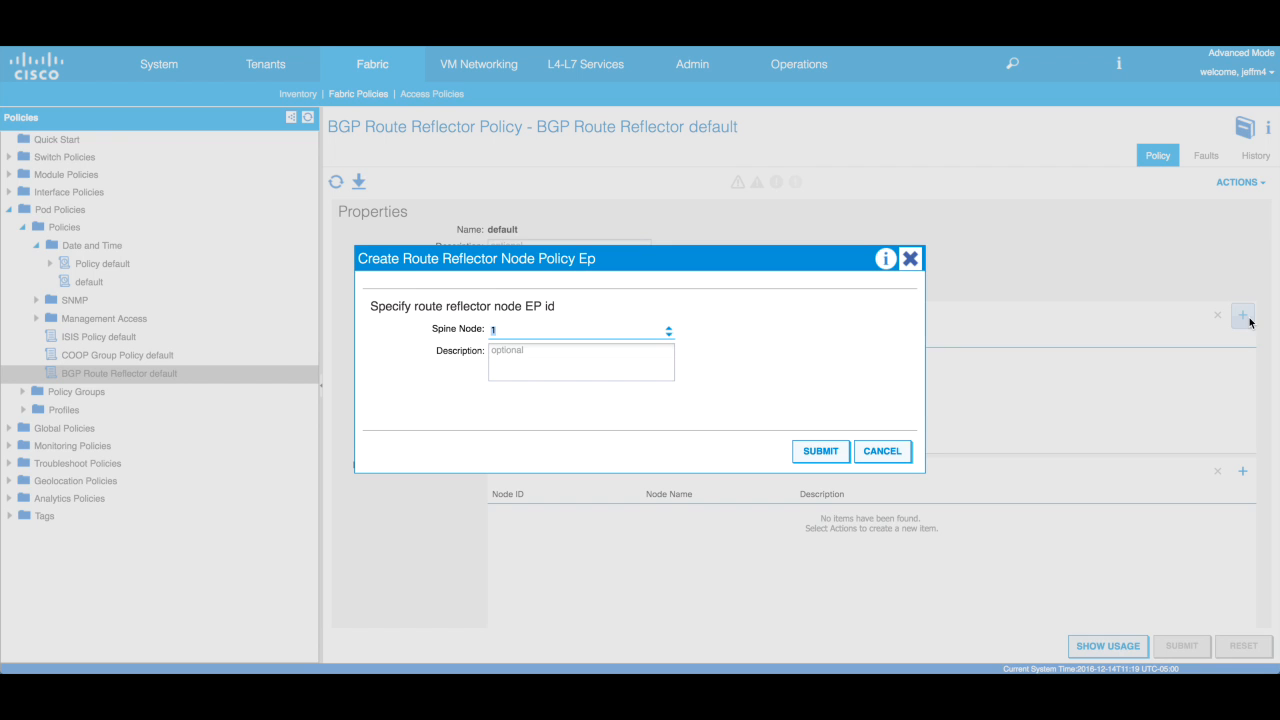
text(2202)
click(830, 453)
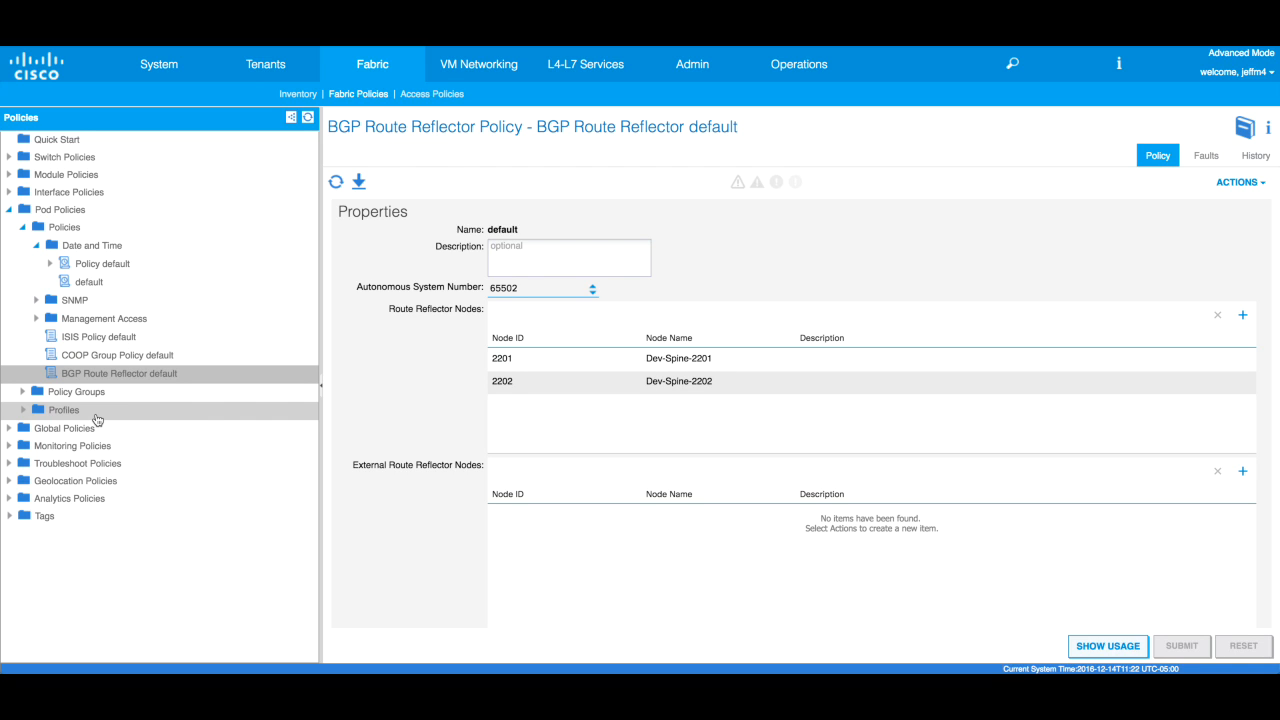
- Review the default pod policy group, the default Pod Profile, and its default Pod Selector
click(39, 393)
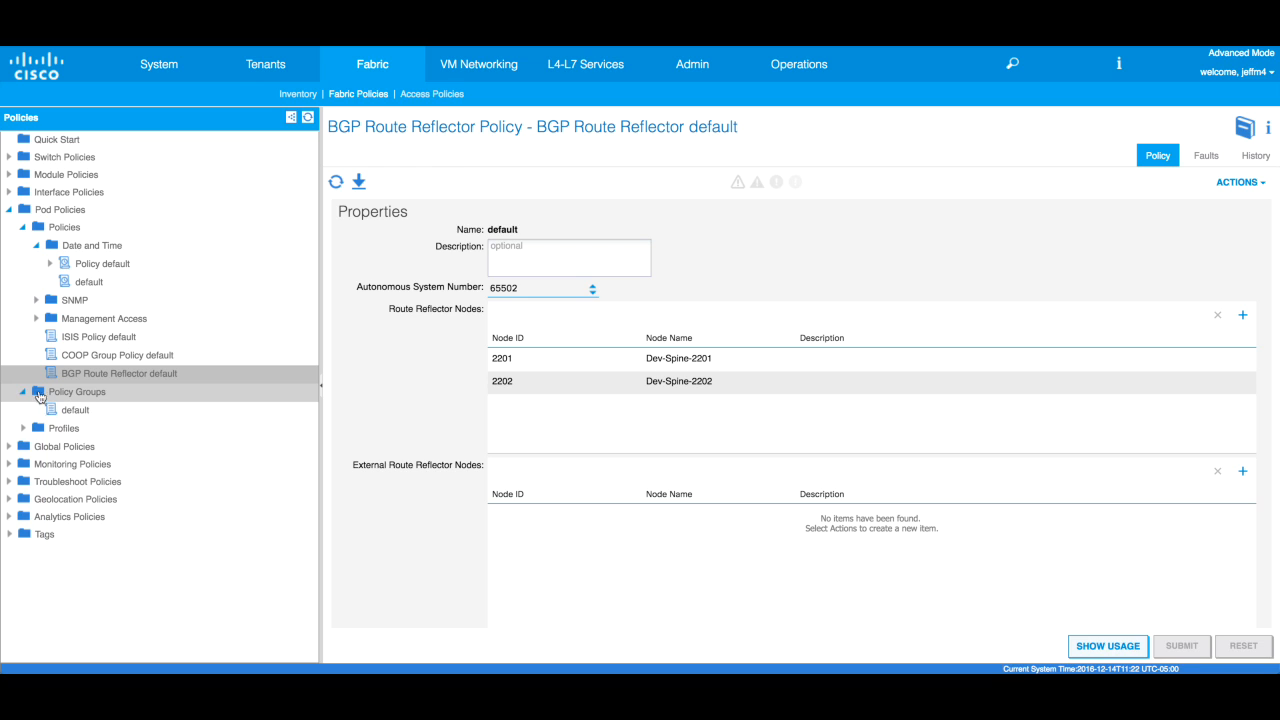
click(96, 413)
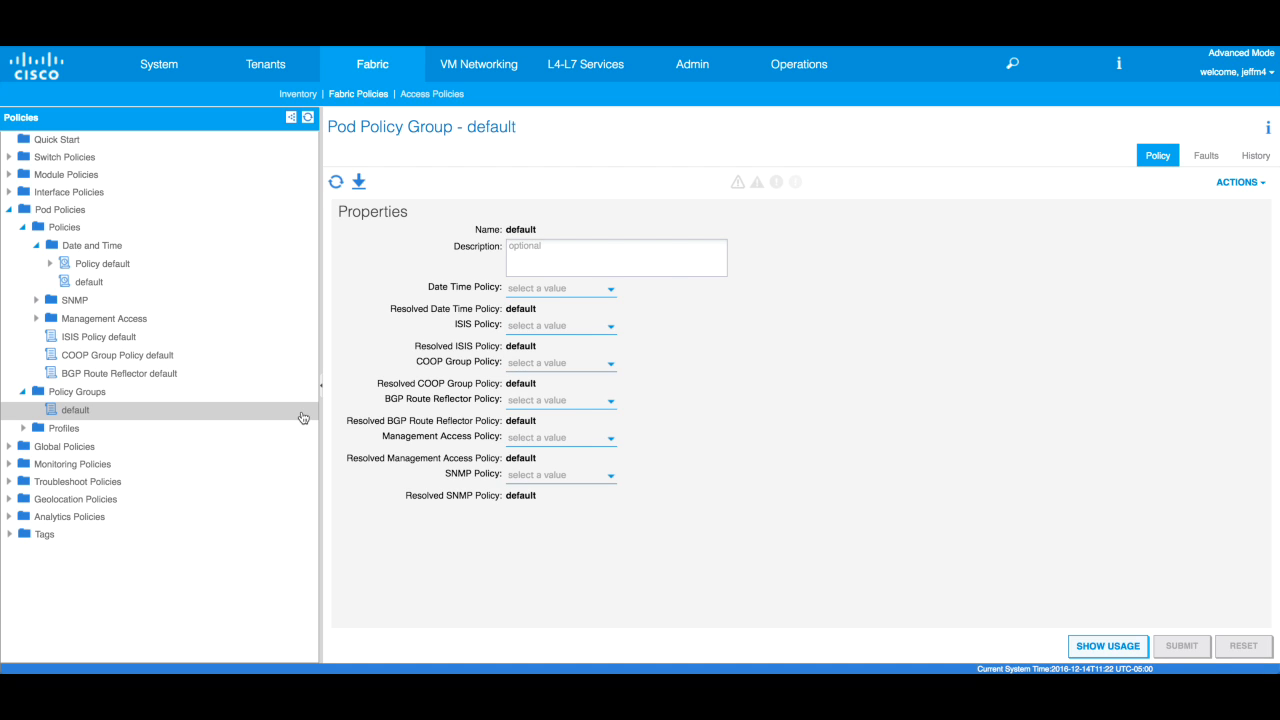
click(30, 429)
click(114, 455)
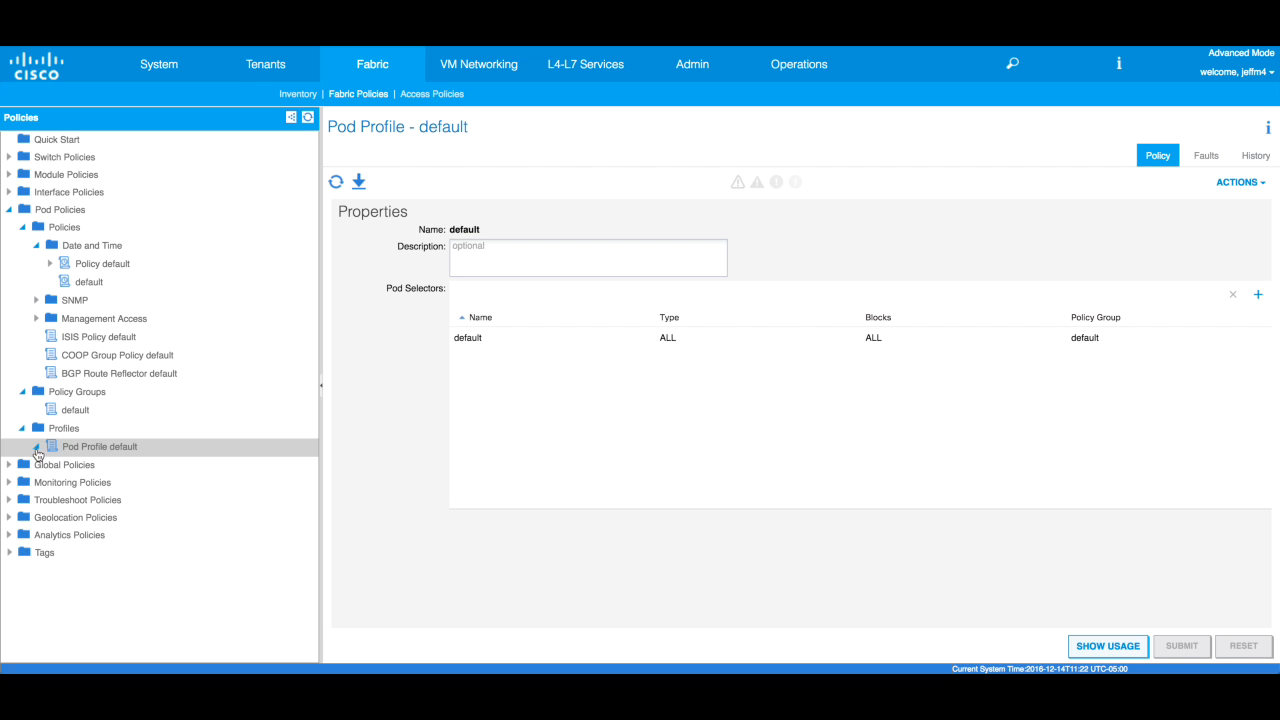
click(37, 447)
click(84, 472)
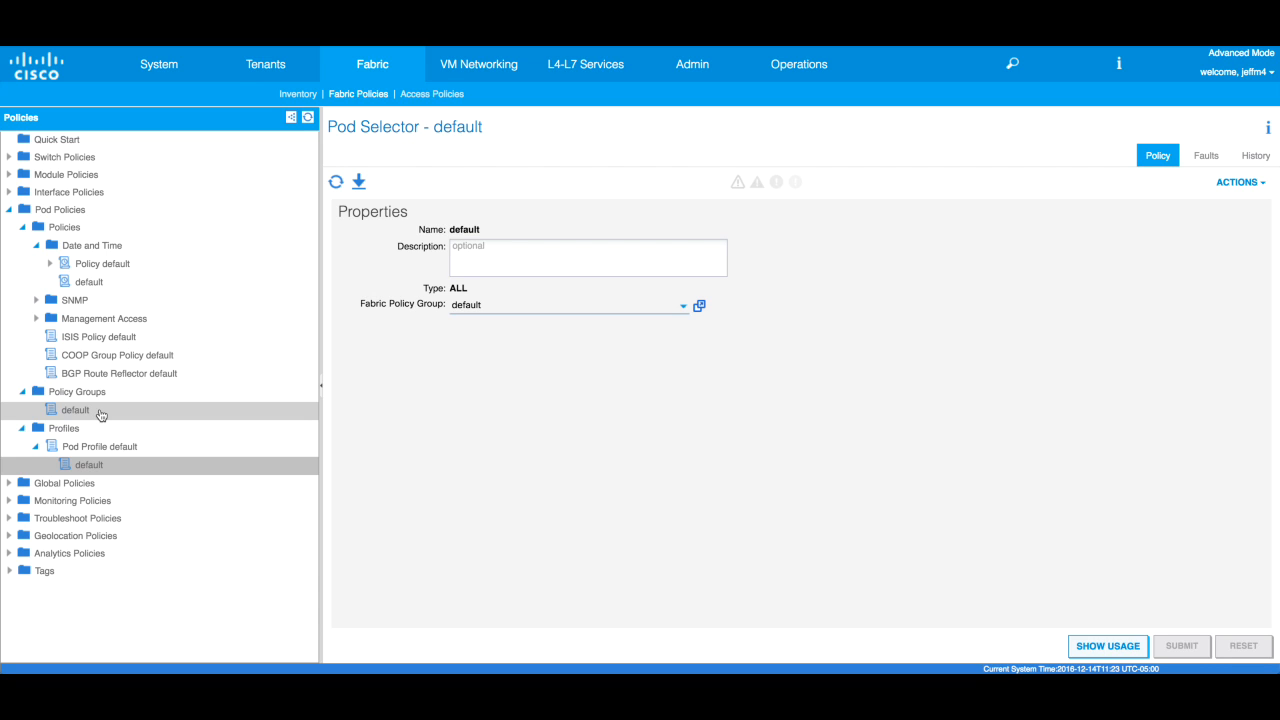
- View the default DNS profile under Global Policies > DNS Profiles with its three providers
click(11, 485)
click(21, 502)
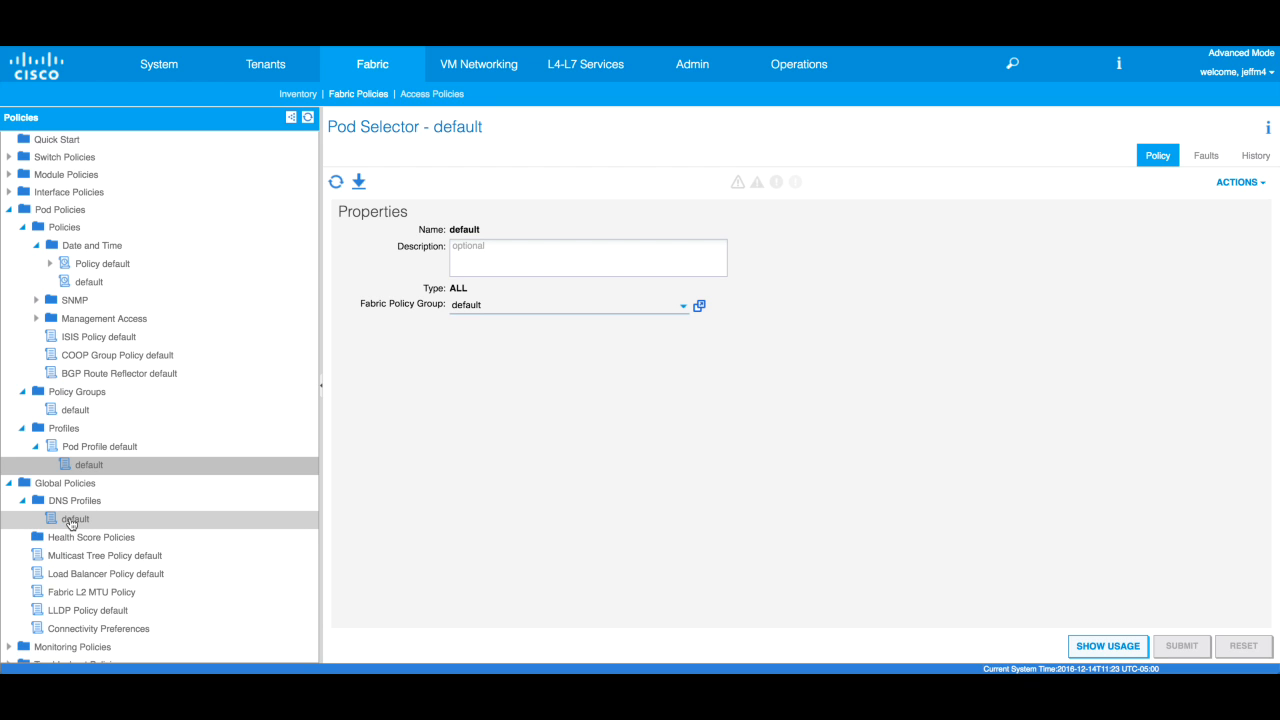
click(102, 521)
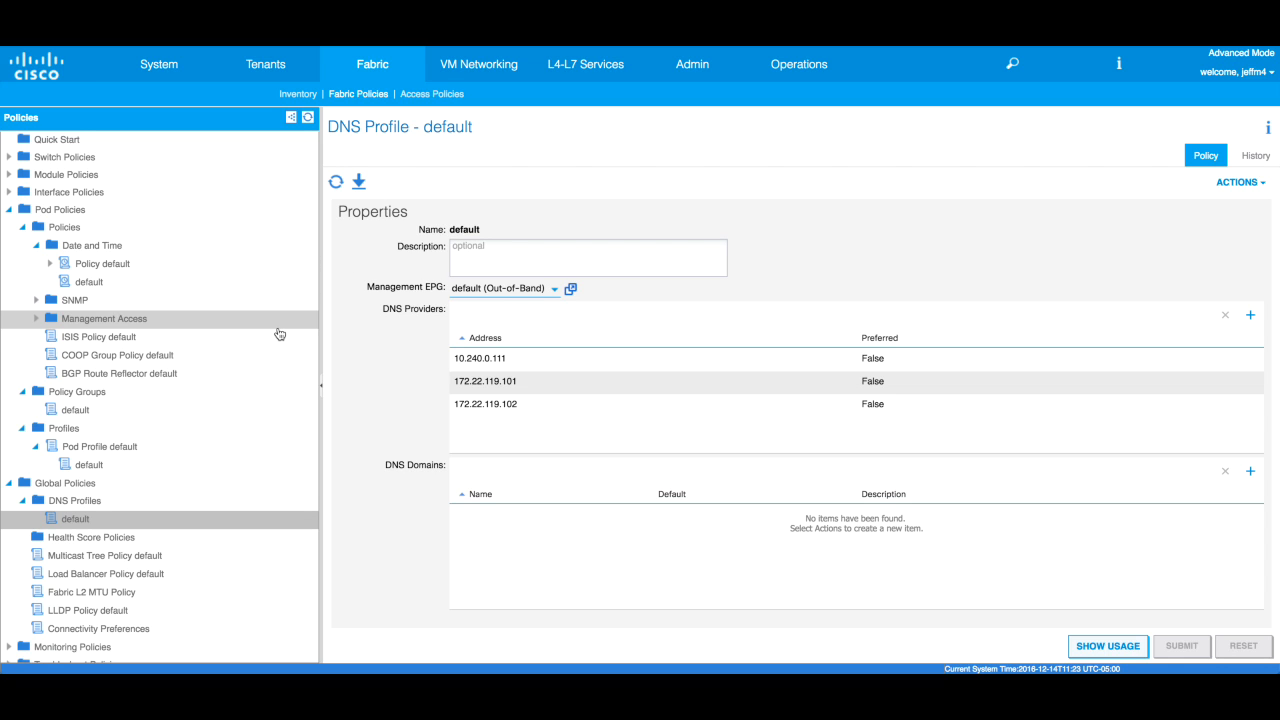
click(446, 94)
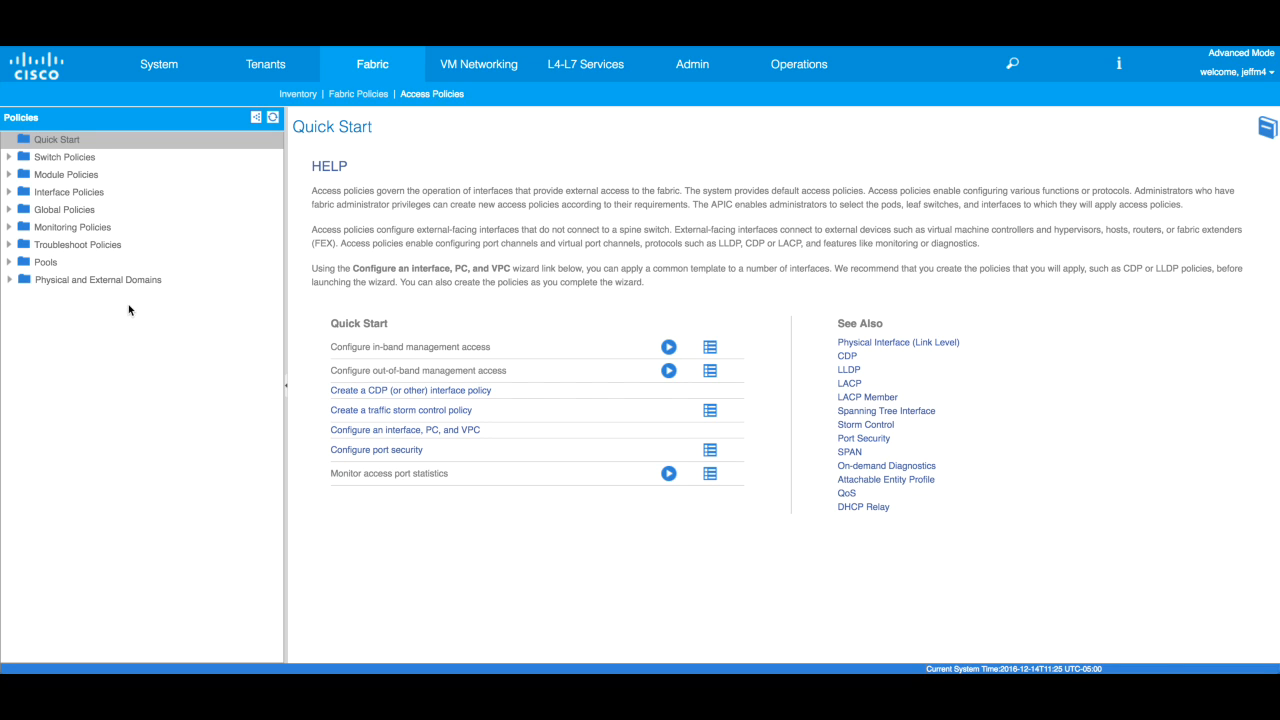
- Expand Pools and bring up the VLAN pools list with its context menu
click(10, 263)
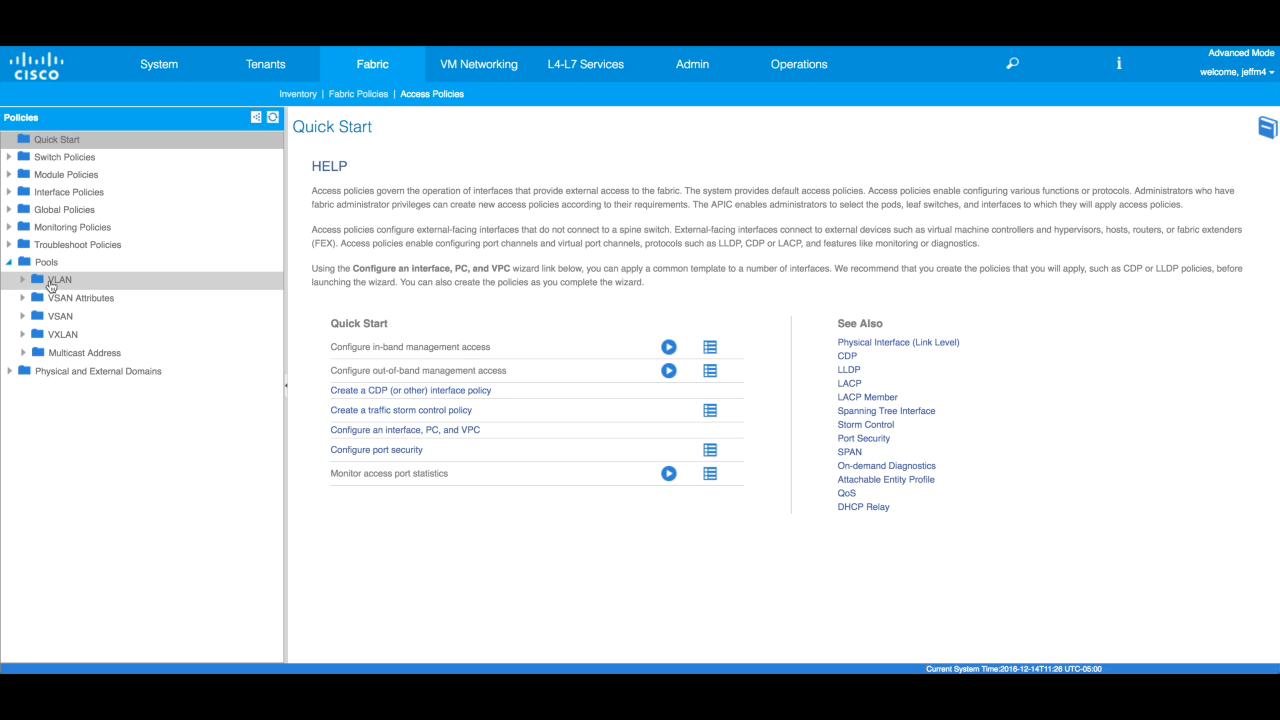
right_click(60, 285)
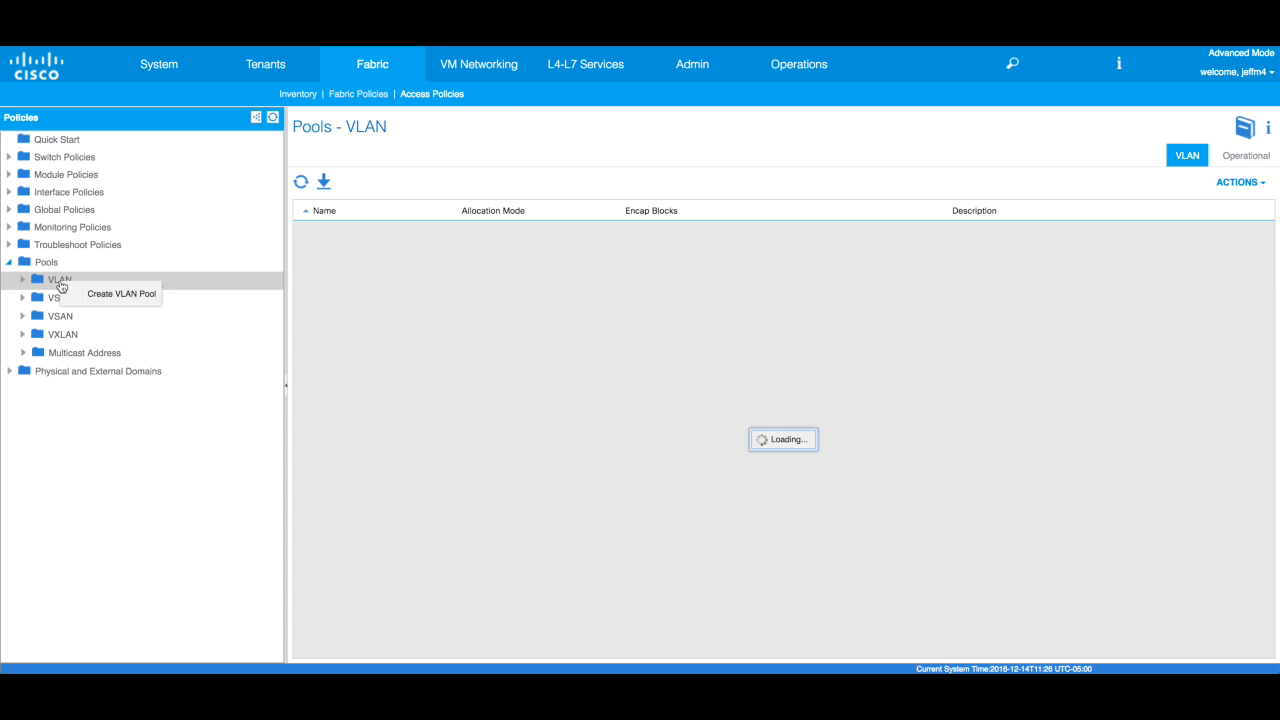
- Create a VLAN pool named Demo-Pool, keeping Dynamic Allocation
click(110, 293)
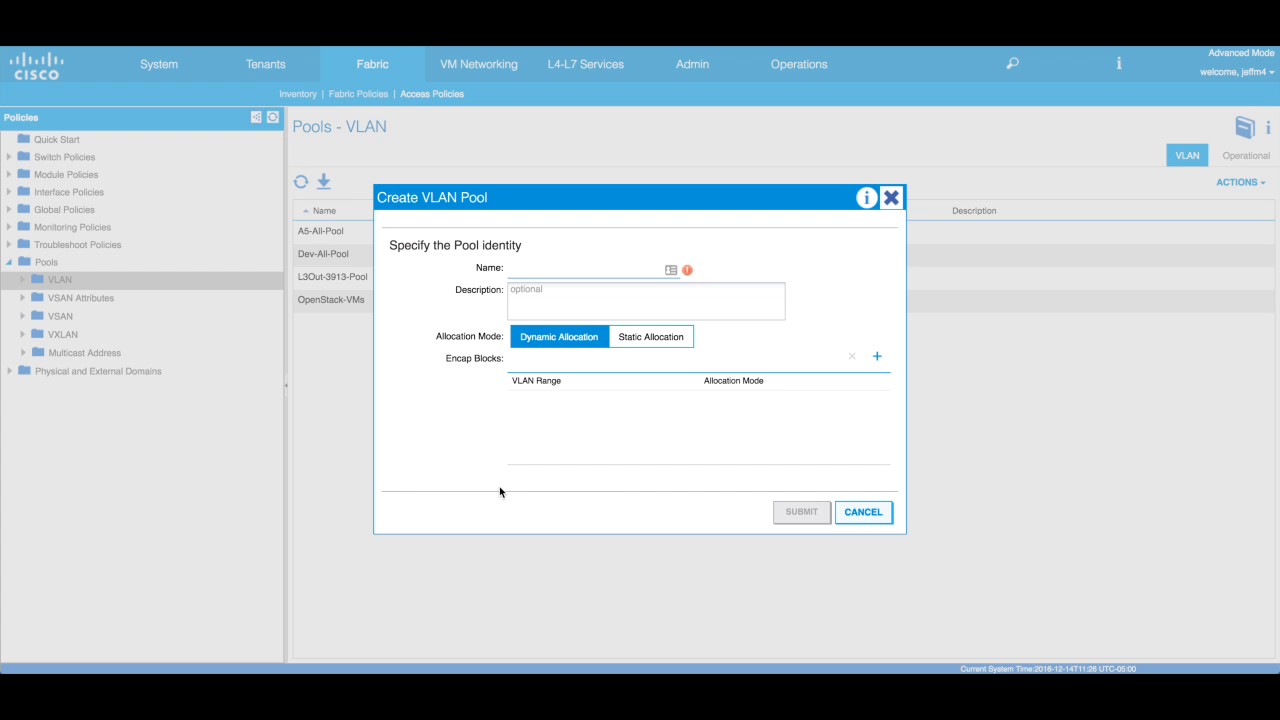
text(Demo)
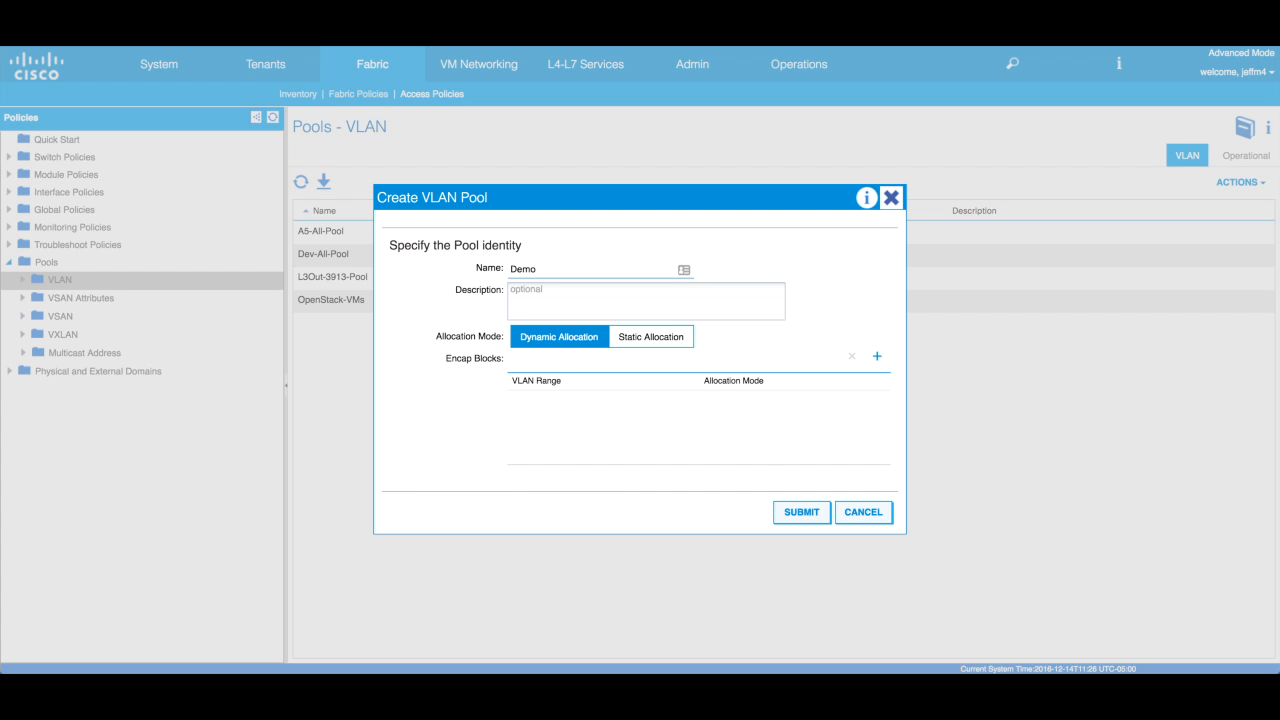
text(-Pool)
- Add a static VLAN encap block ranging 100 to 200
click(877, 356)
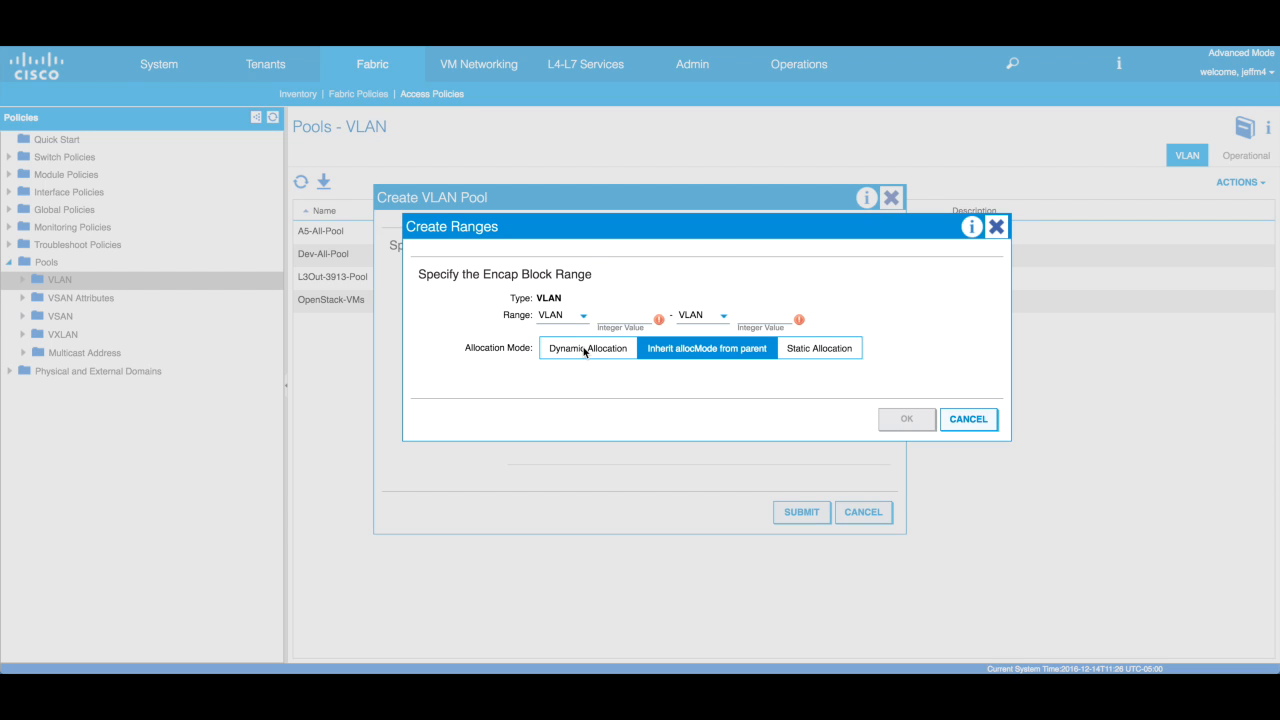
click(836, 355)
click(619, 319)
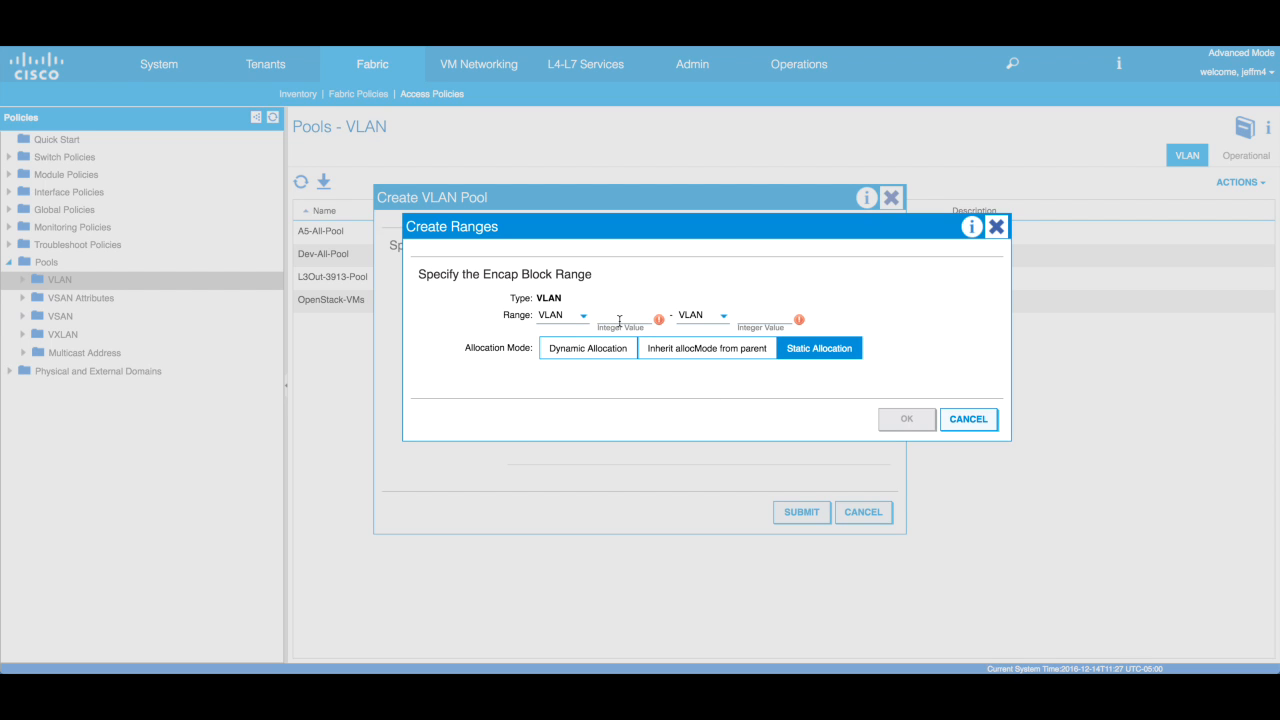
text(100)
click(747, 316)
text(200)
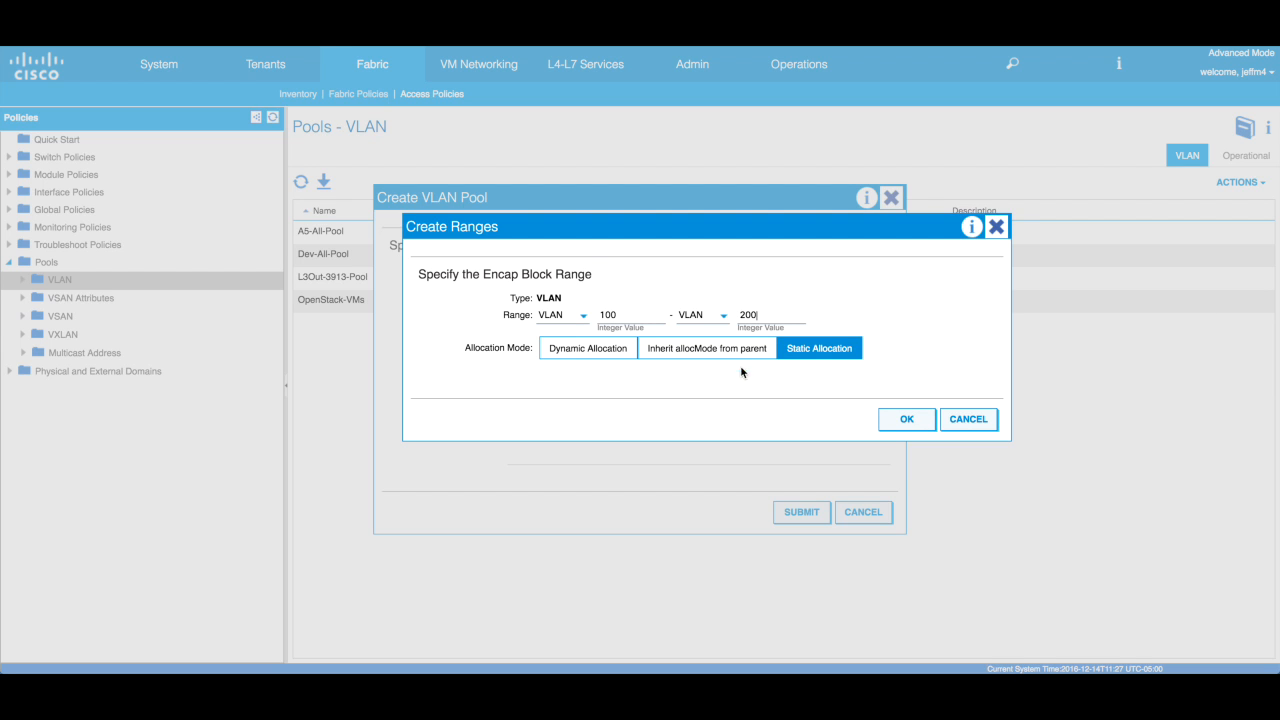
click(902, 422)
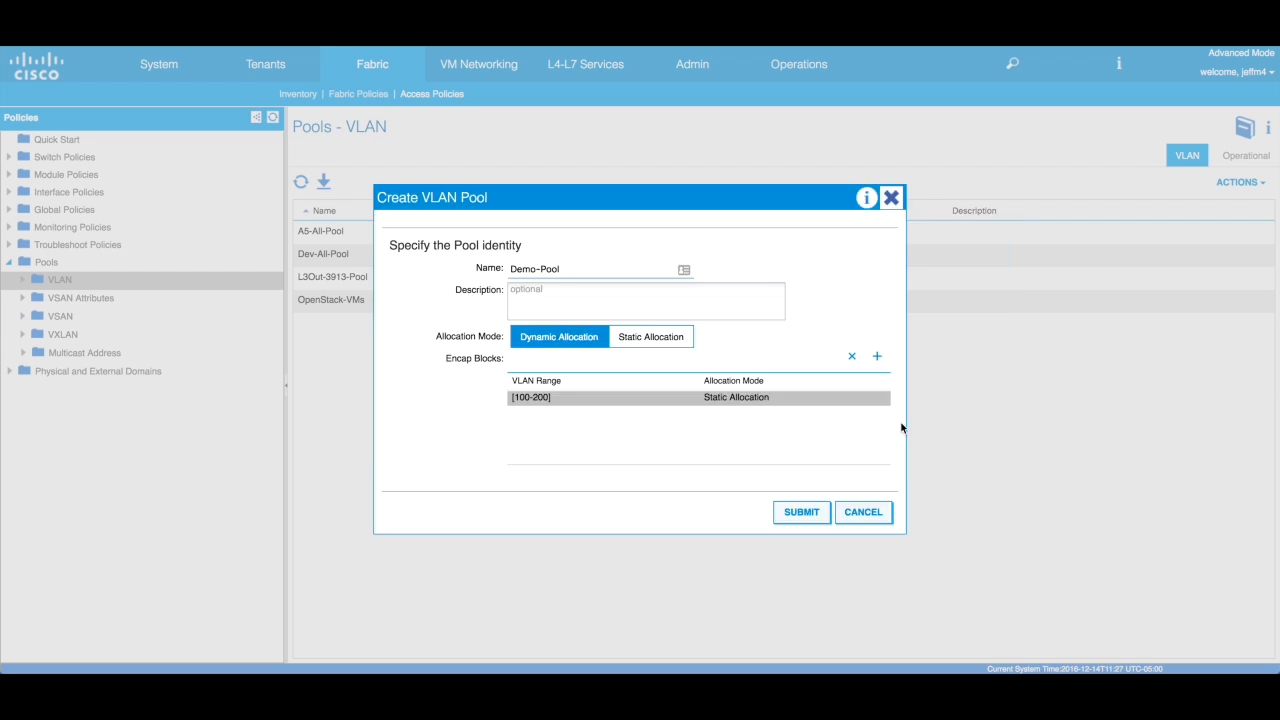
- Add a dynamic VLAN encap block ranging 300 to 400
click(877, 356)
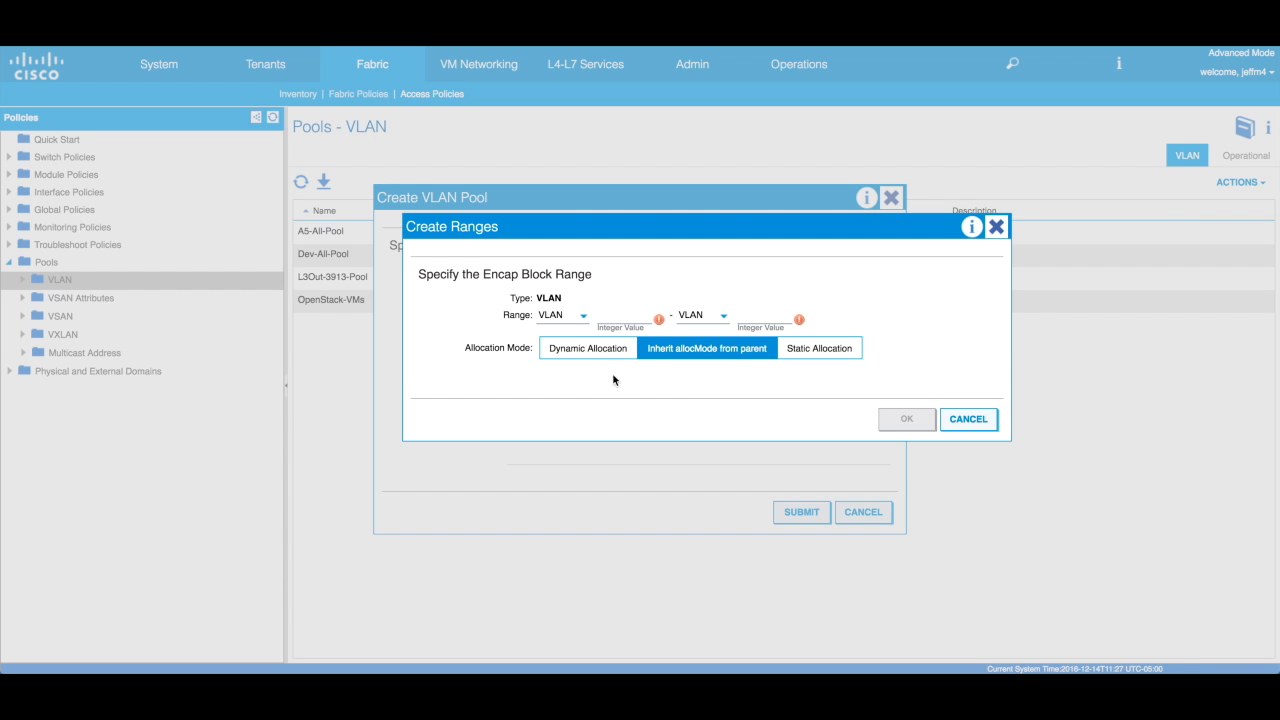
click(595, 350)
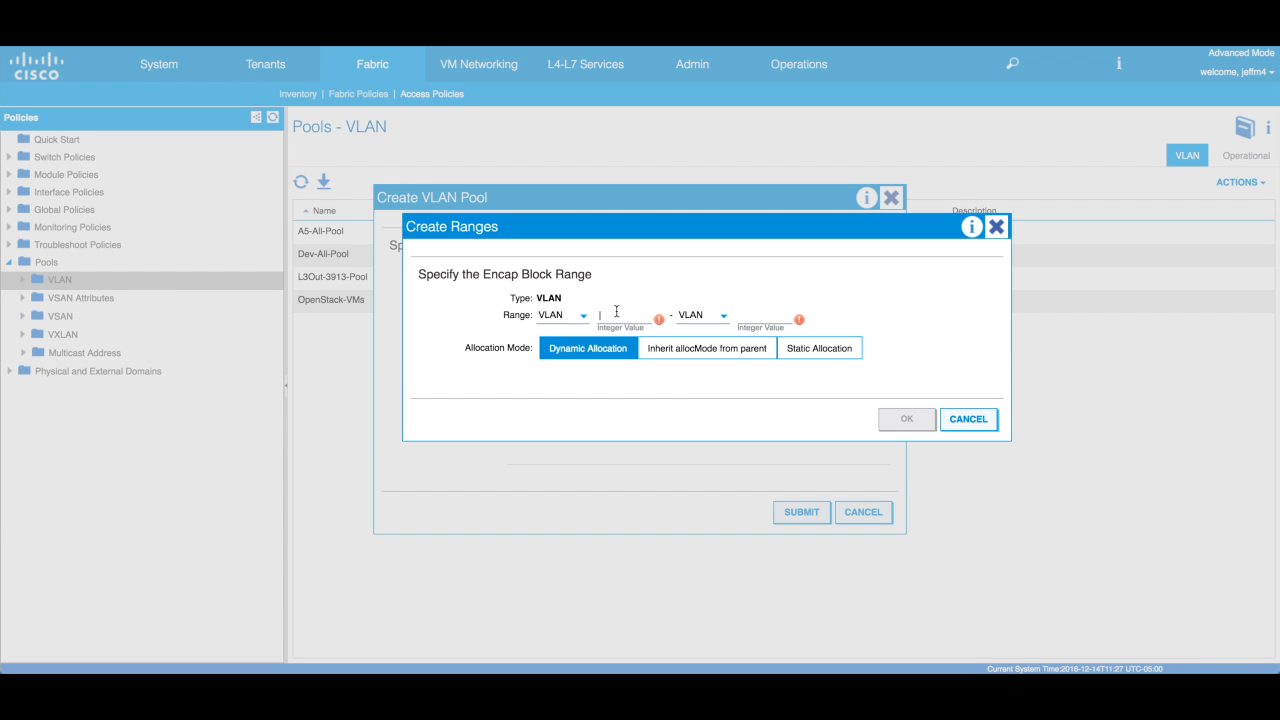
text(300)
click(748, 316)
text(400)
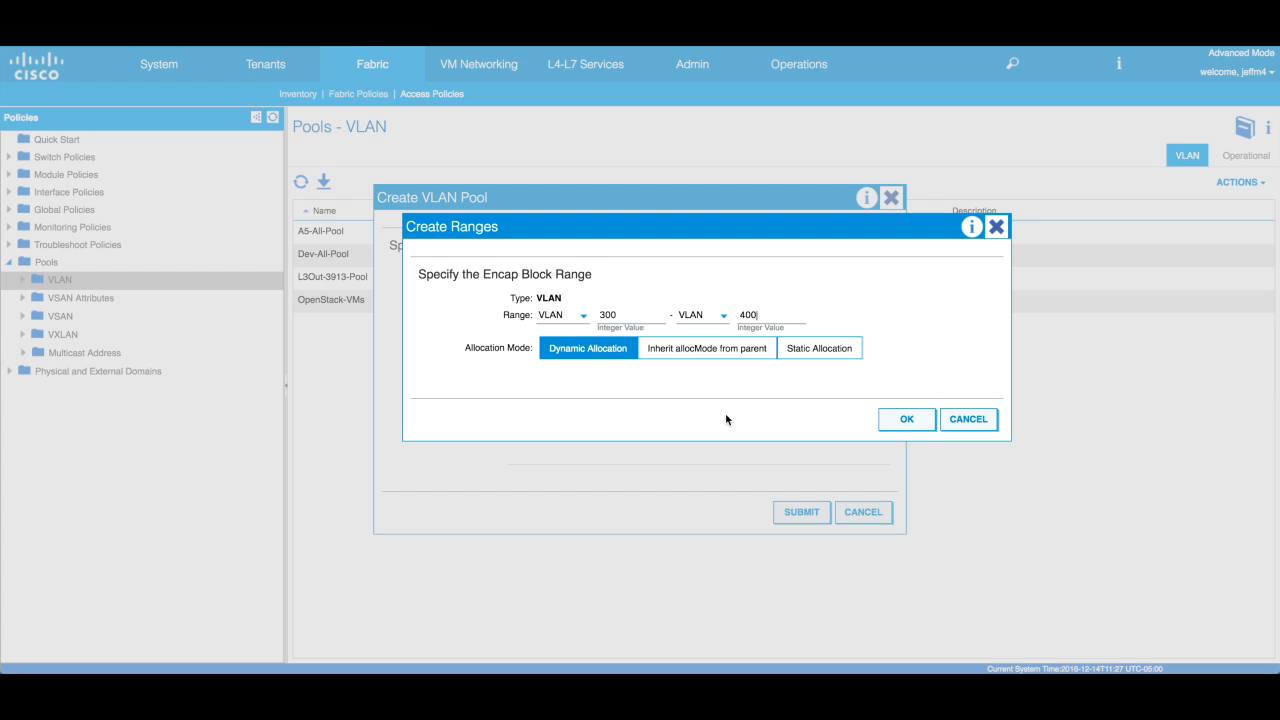
click(906, 420)
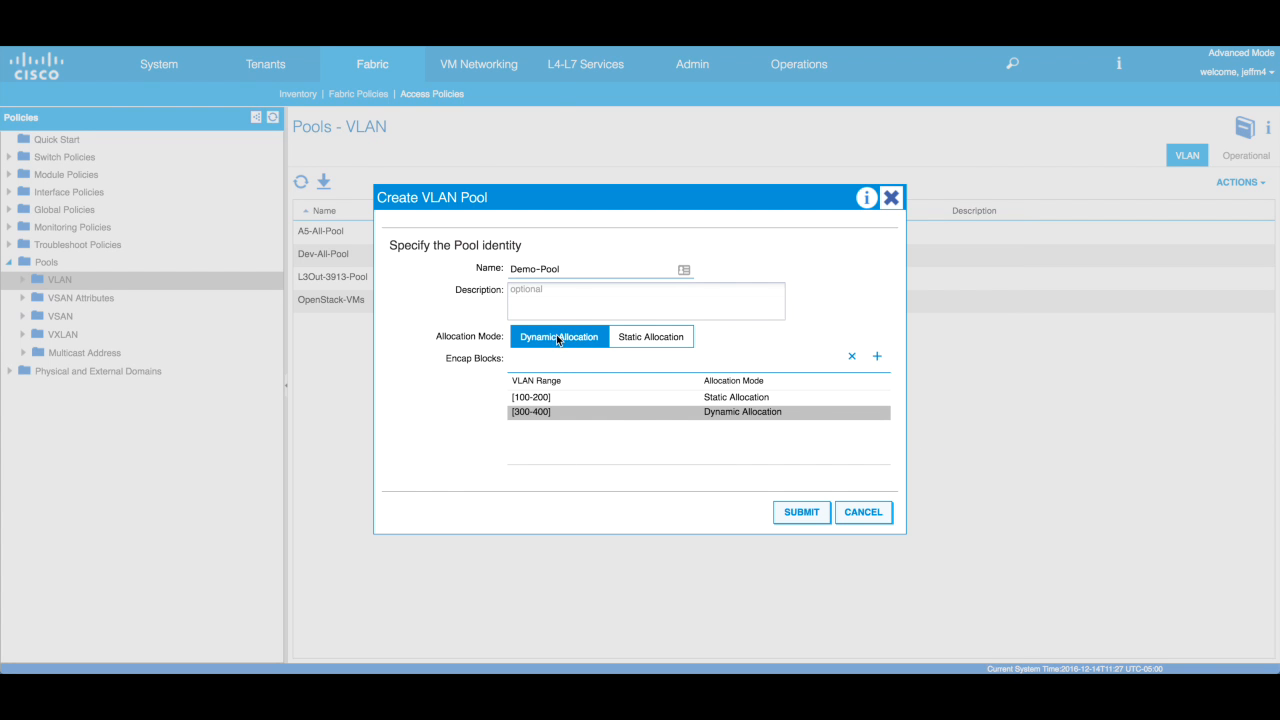
- Submit Demo-Pool with encap blocks [100-200] and [300-400]
click(699, 416)
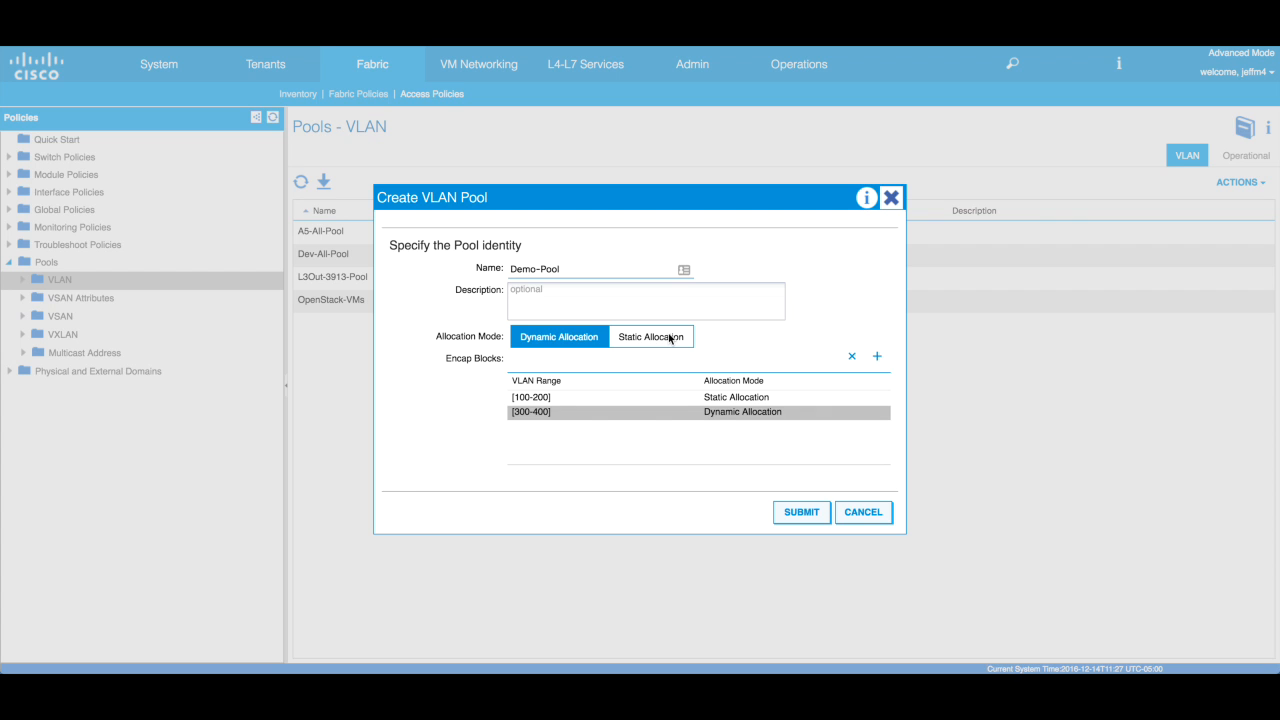
click(801, 512)
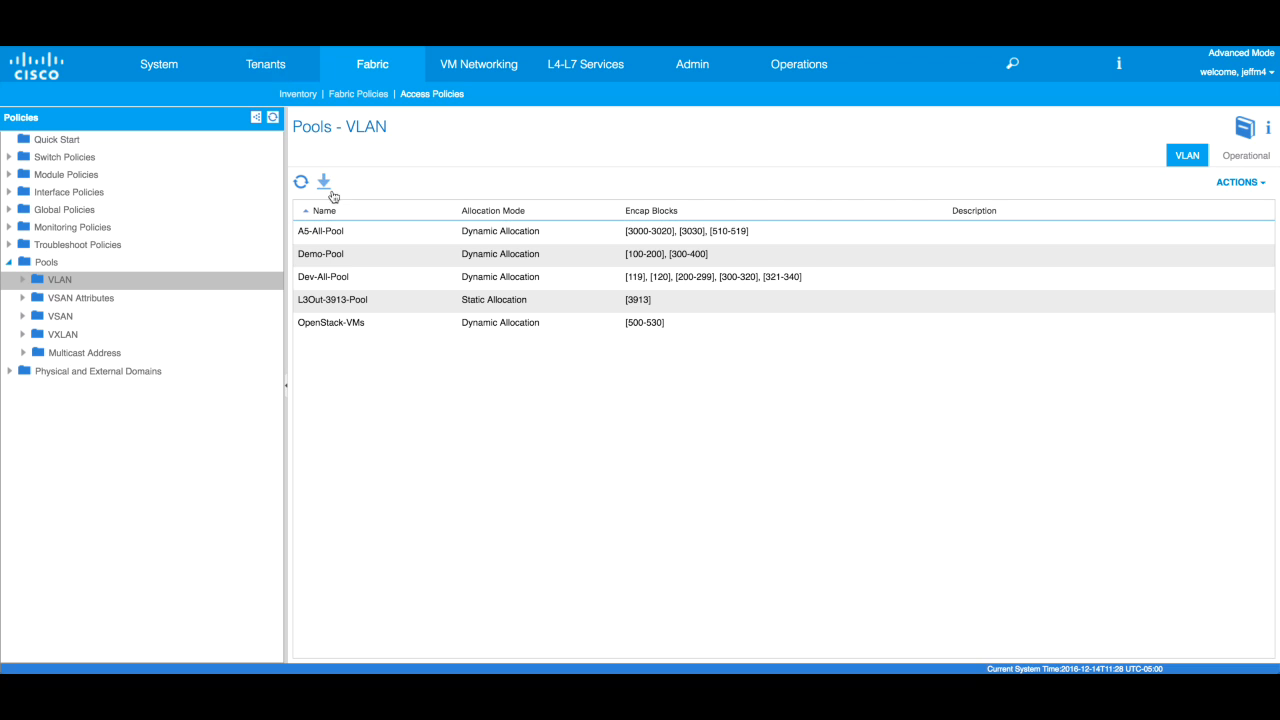
- Collapse the Pools folder in the Policies tree
click(10, 264)
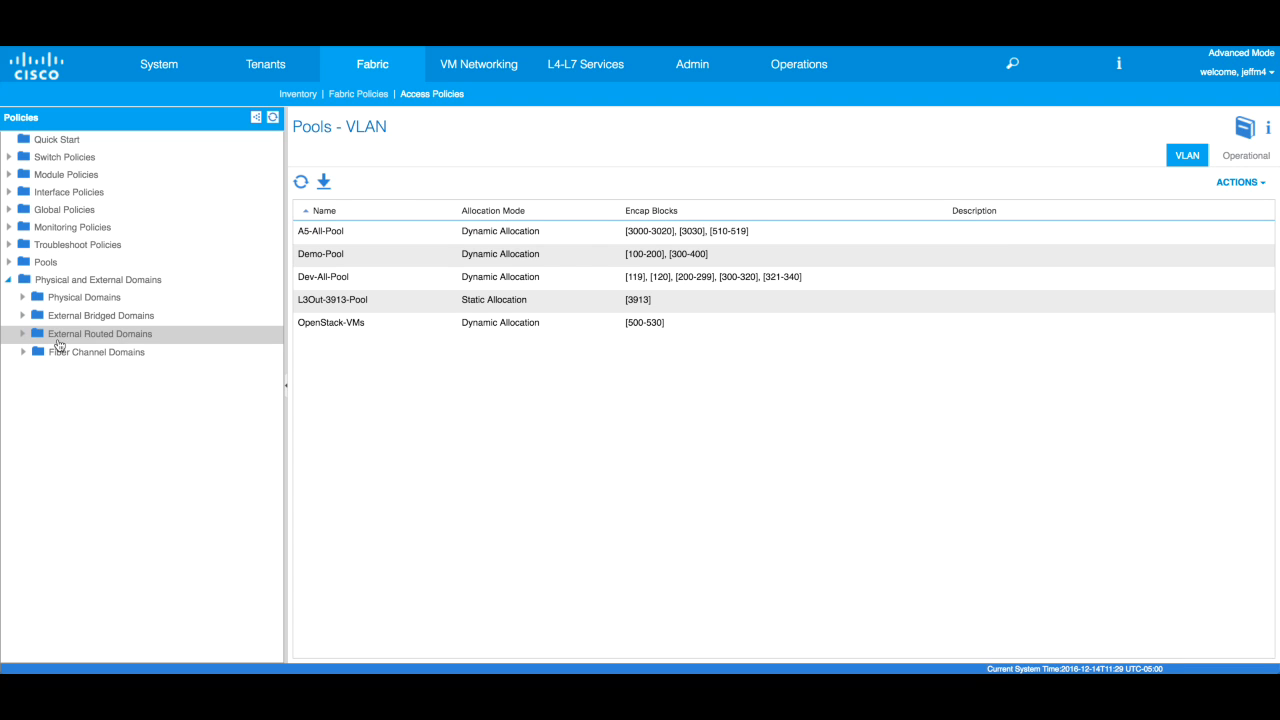
- Add physical domain Demo-Phys under Physical Domains, with Demo-Pool(dynamic) as its VLAN pool
click(62, 302)
right_click(62, 302)
click(170, 310)
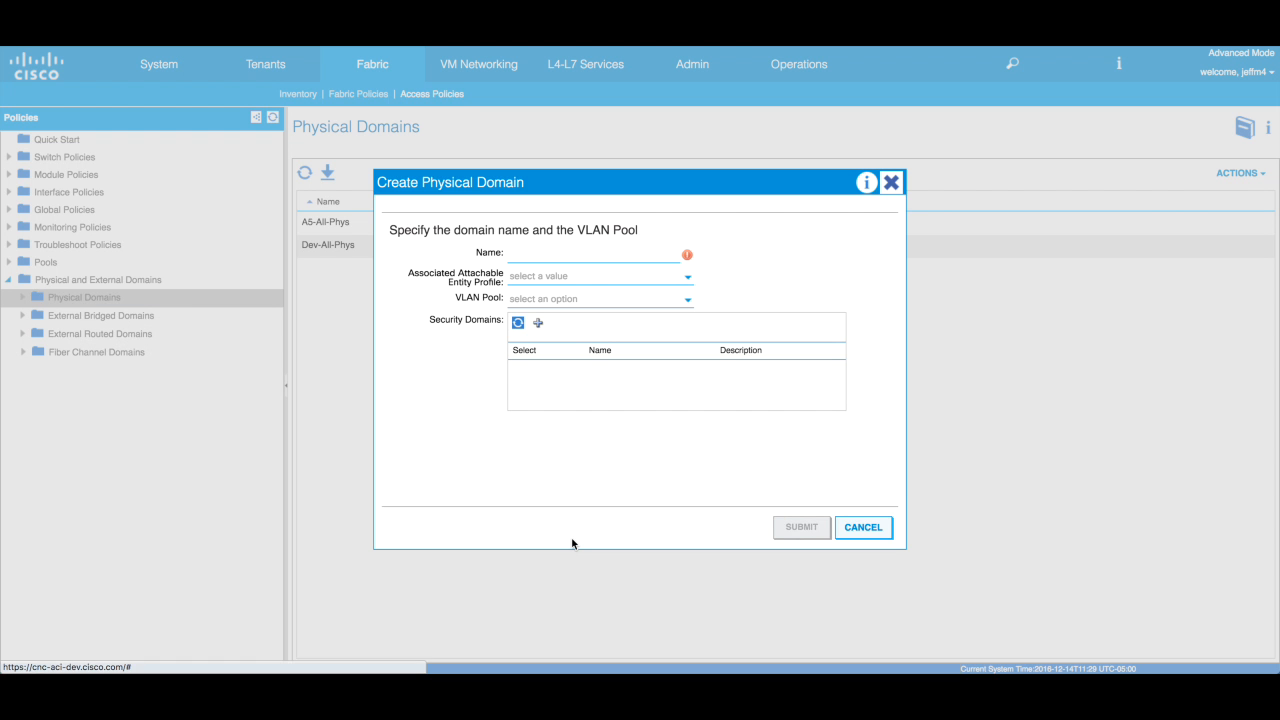
click(560, 254)
text(Demo-)
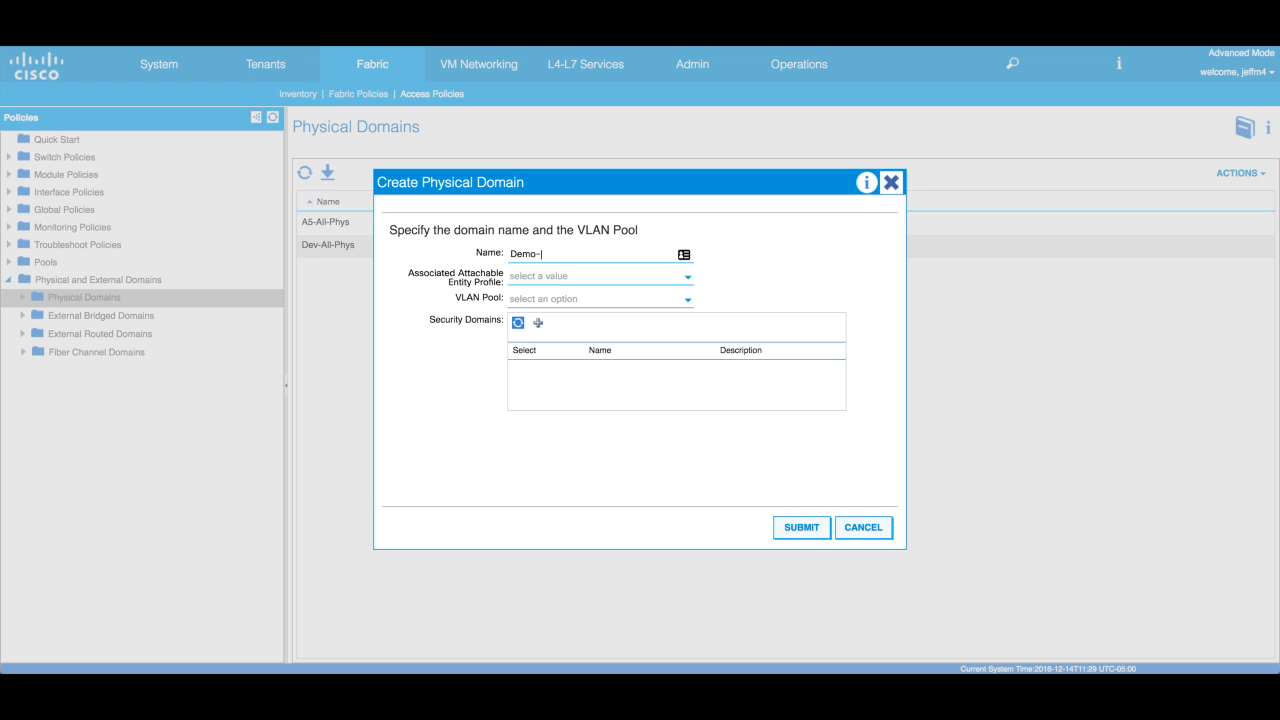
text(Phys)
drag(511, 254, 561, 255)
click(618, 253)
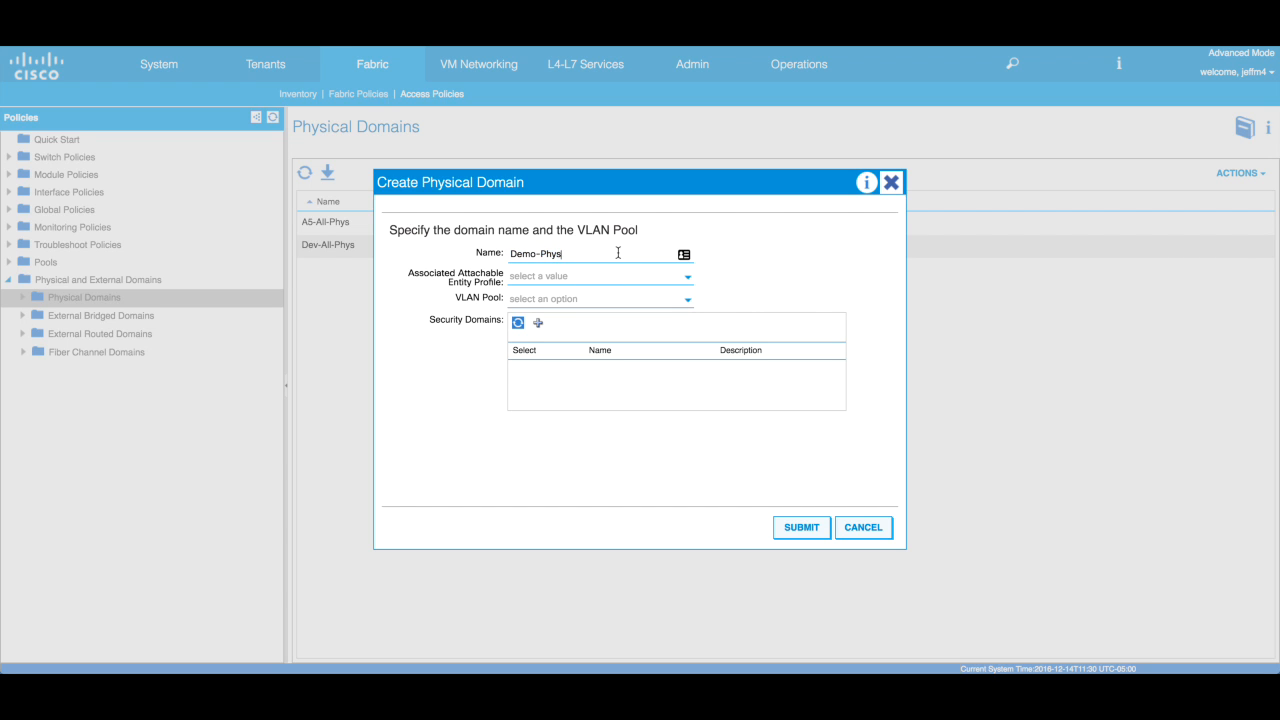
click(552, 300)
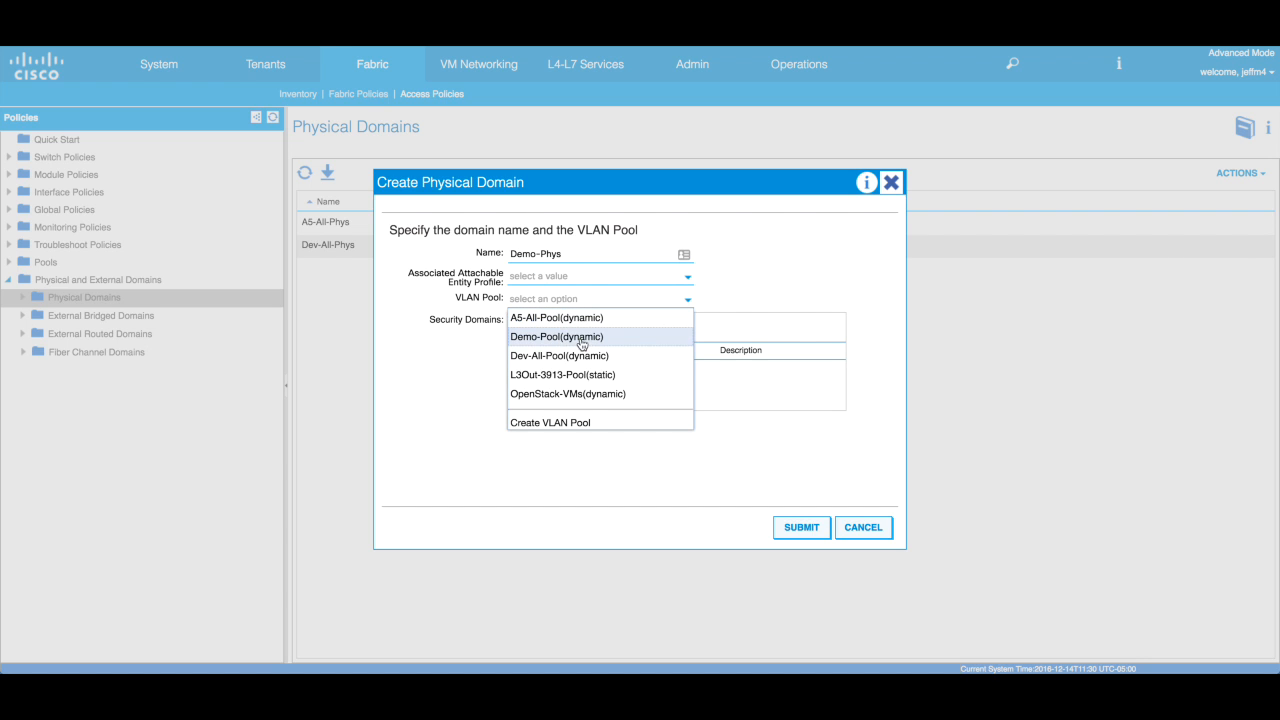
click(586, 338)
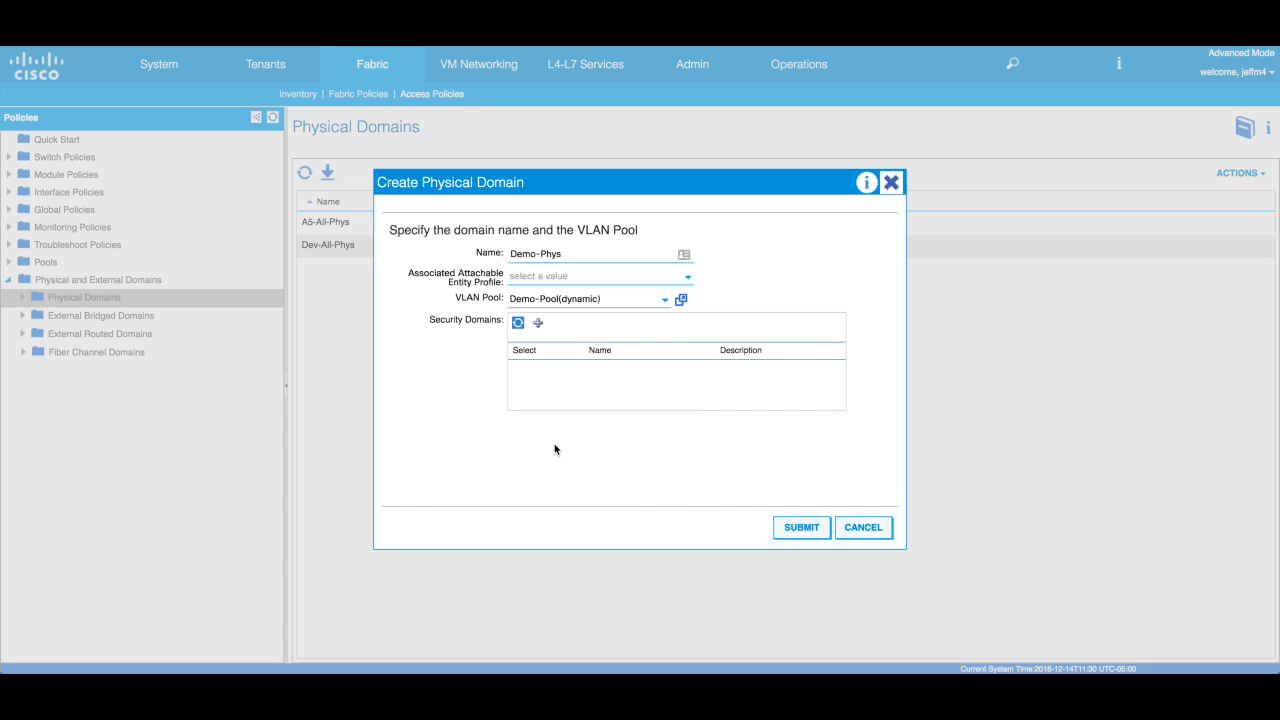
click(800, 529)
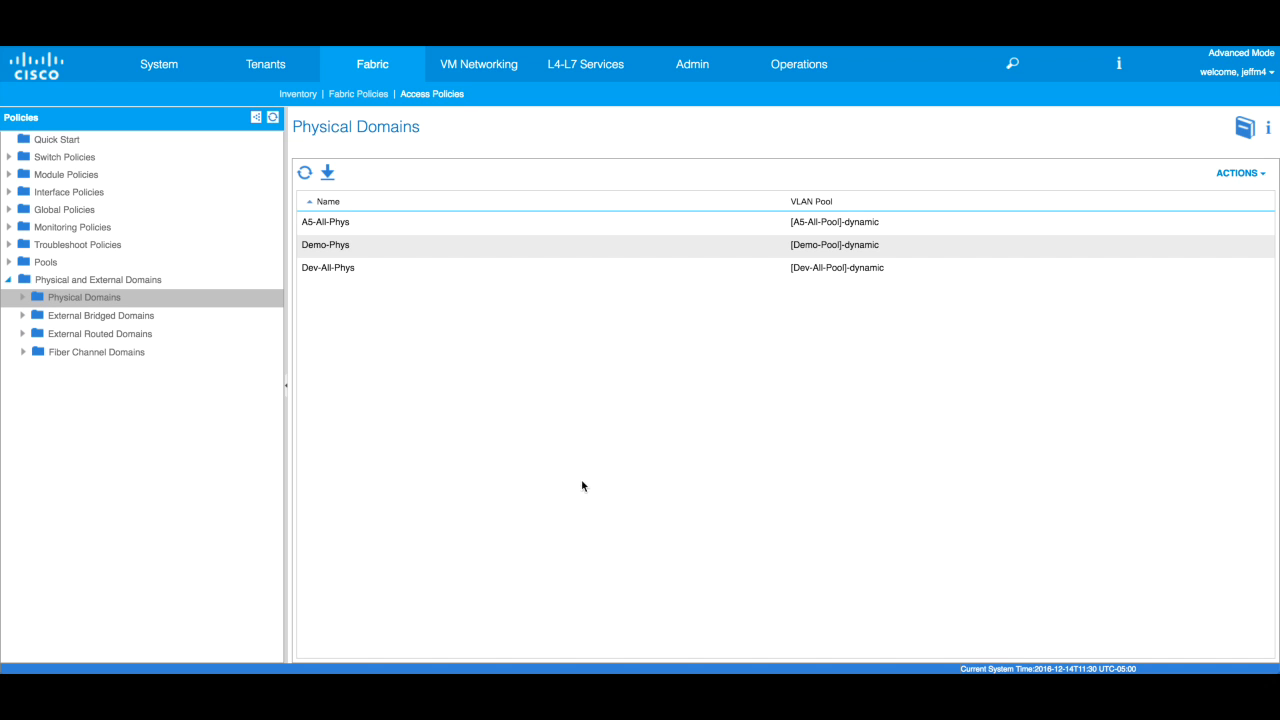
- Collapse Physical and External Domains and expand Global Policies
click(8, 281)
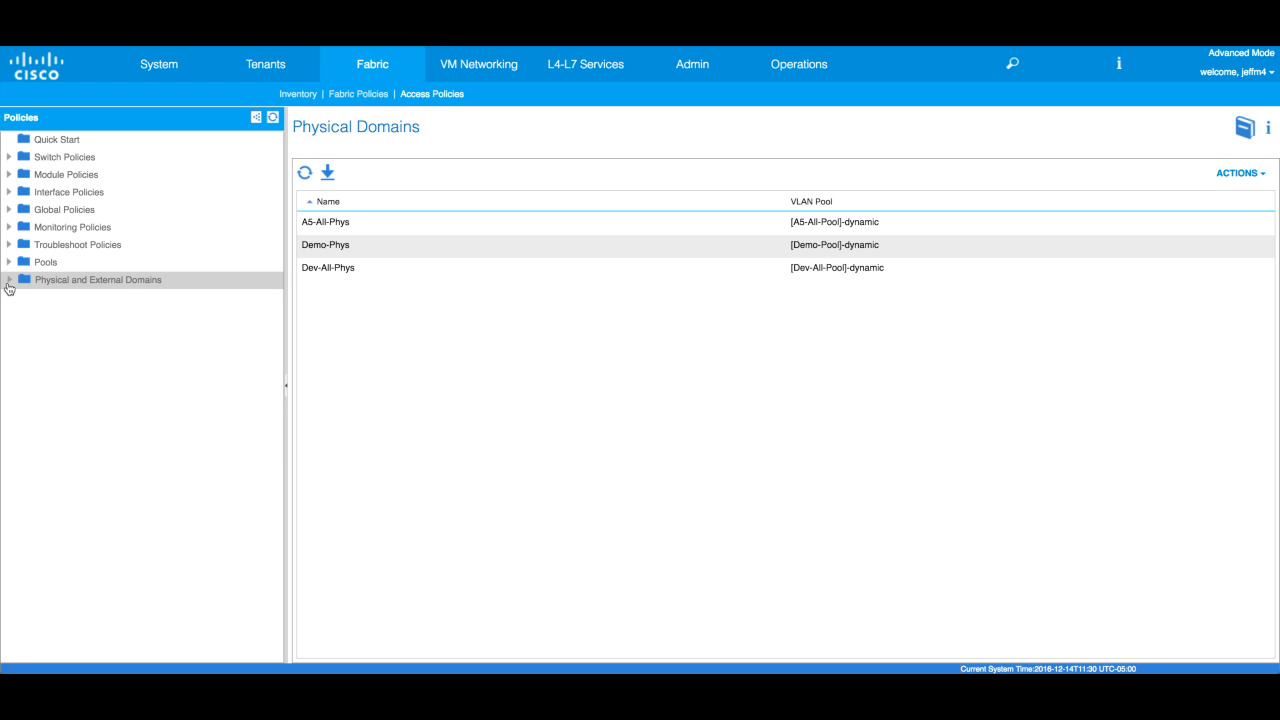
click(9, 210)
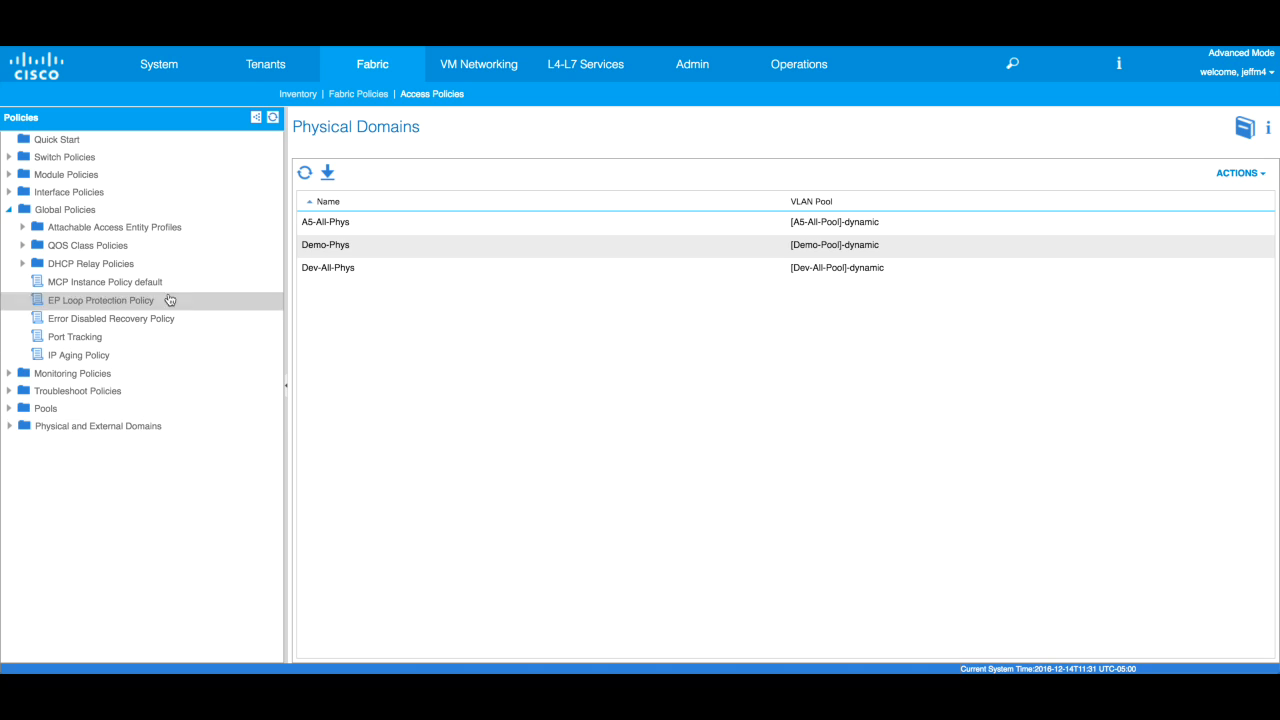
- Create attachable access entity profile Demo-AEP with domain Demo-Phys and no interface associations
right_click(130, 232)
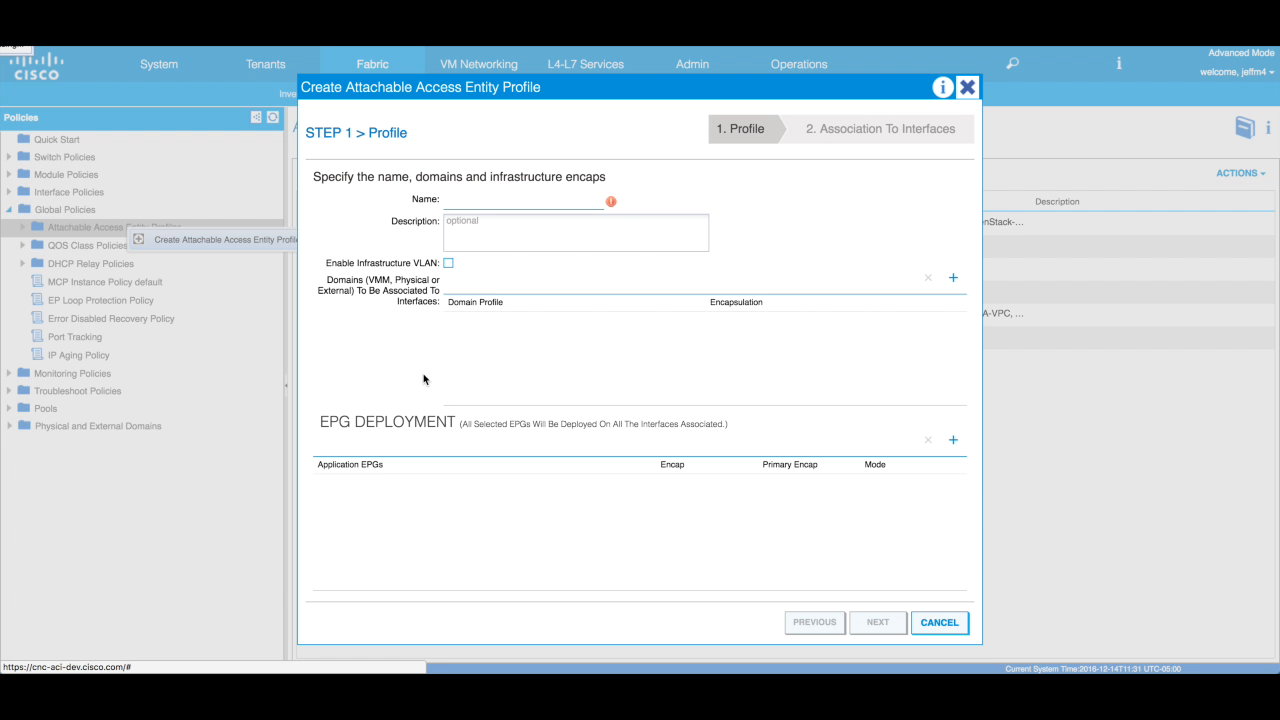
click(478, 208)
text(Demo)
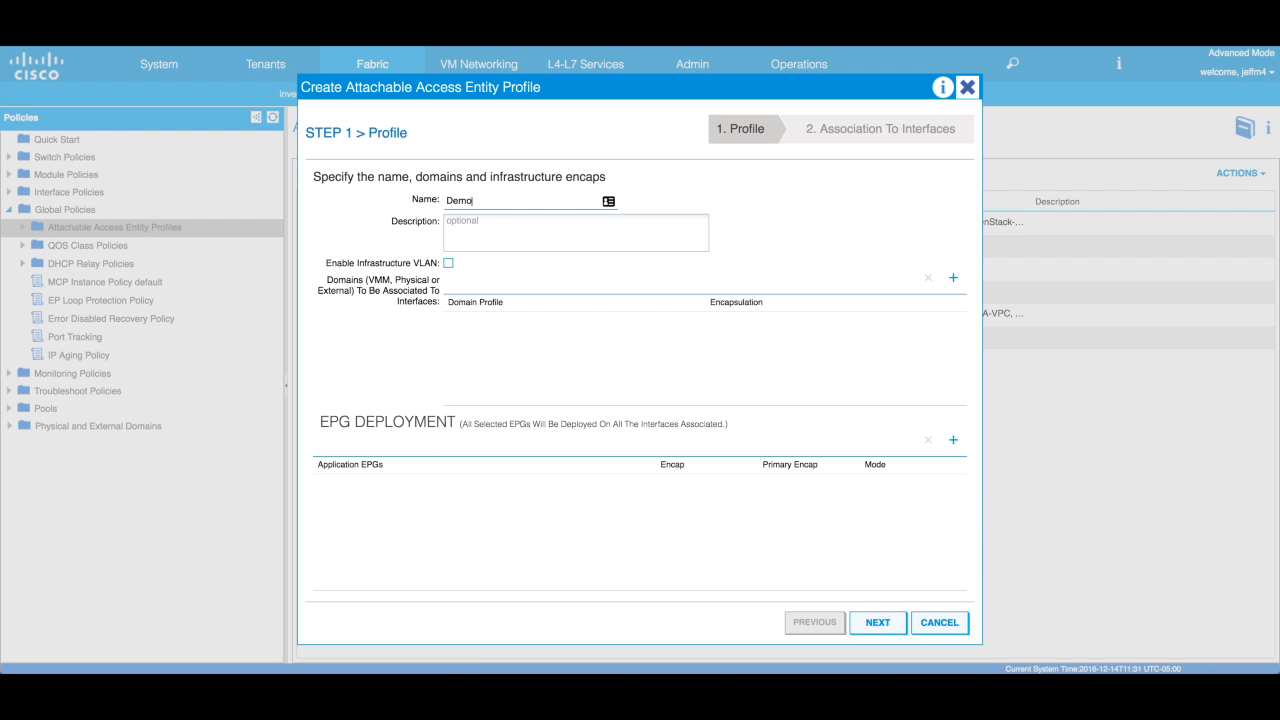
text(-AEP)
click(951, 284)
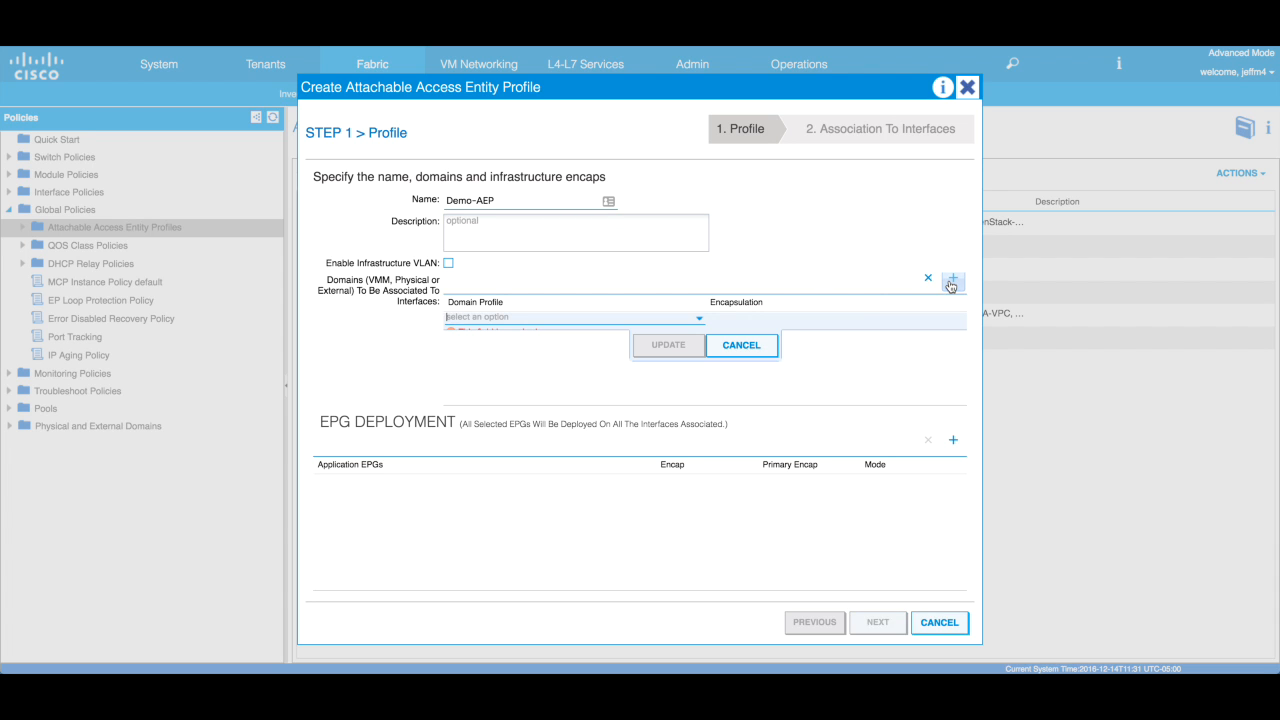
click(699, 322)
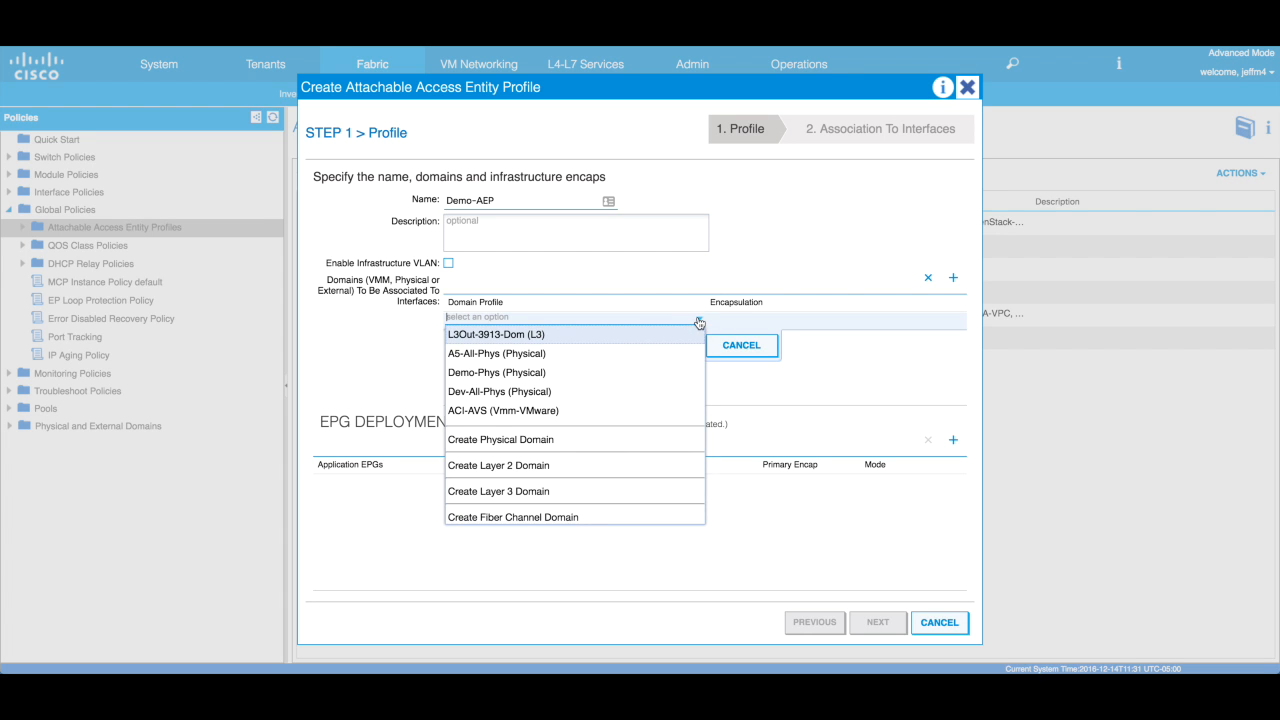
click(530, 374)
click(670, 346)
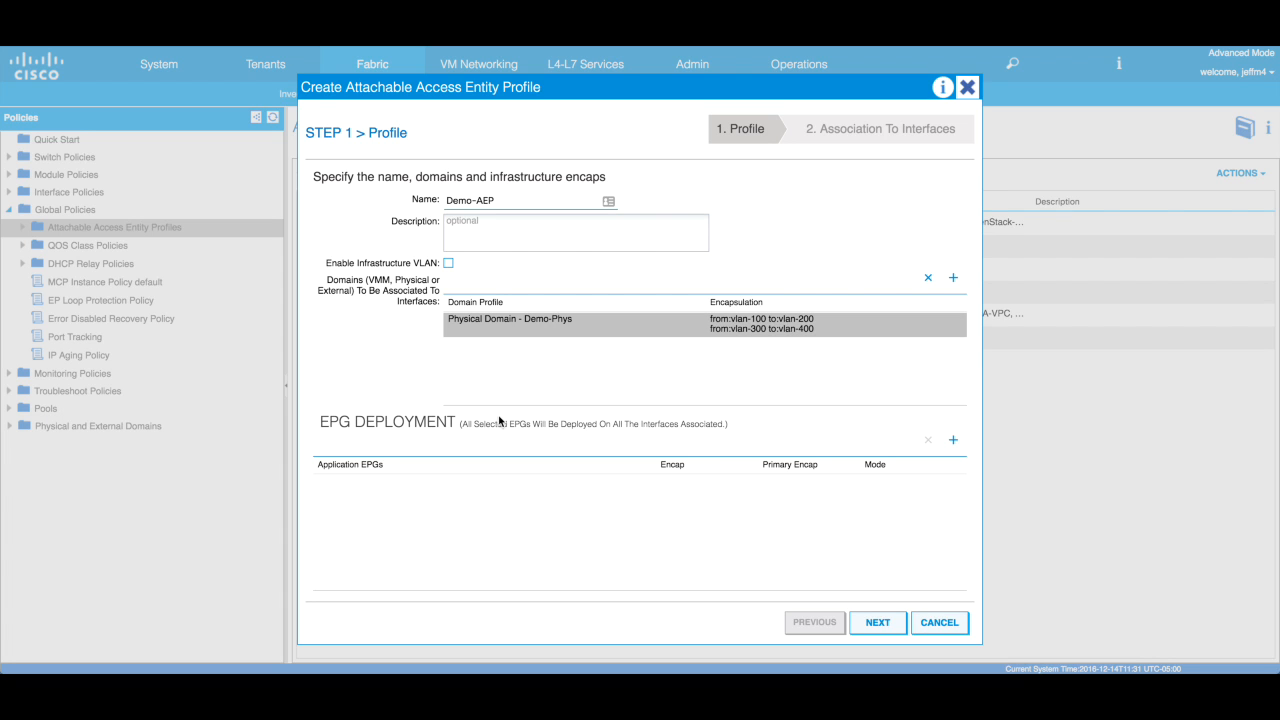
click(870, 623)
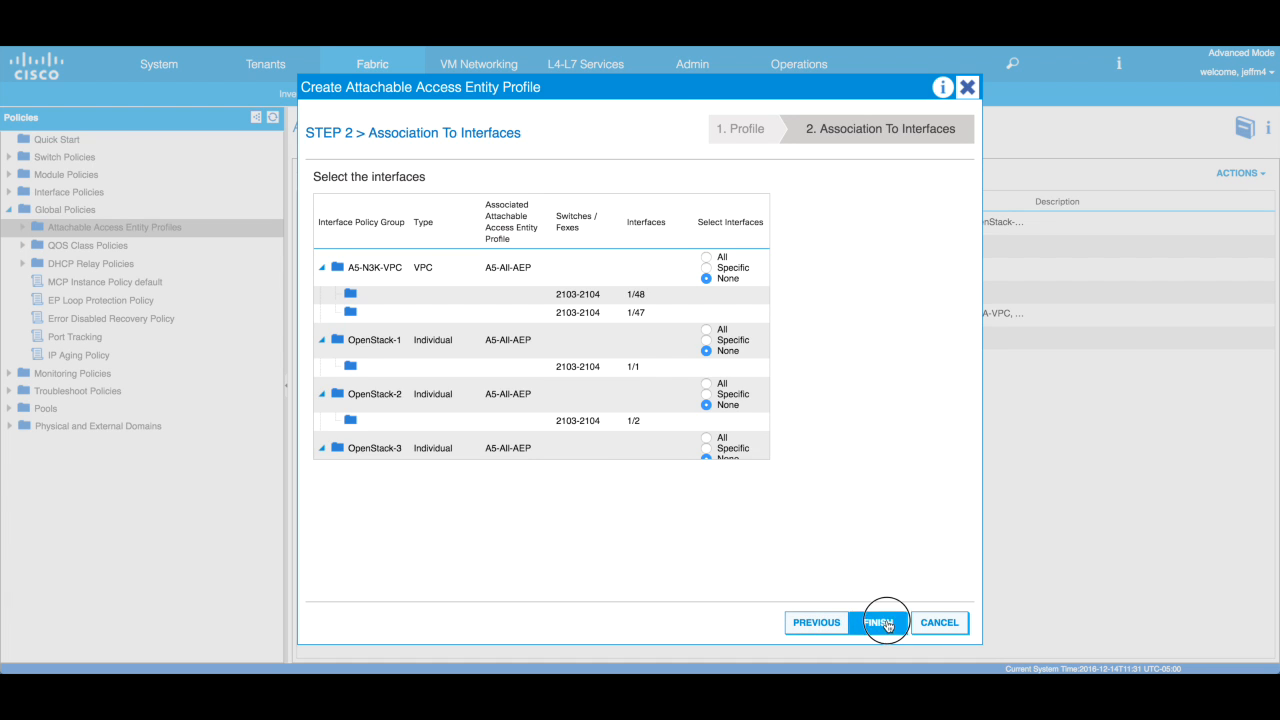
click(878, 622)
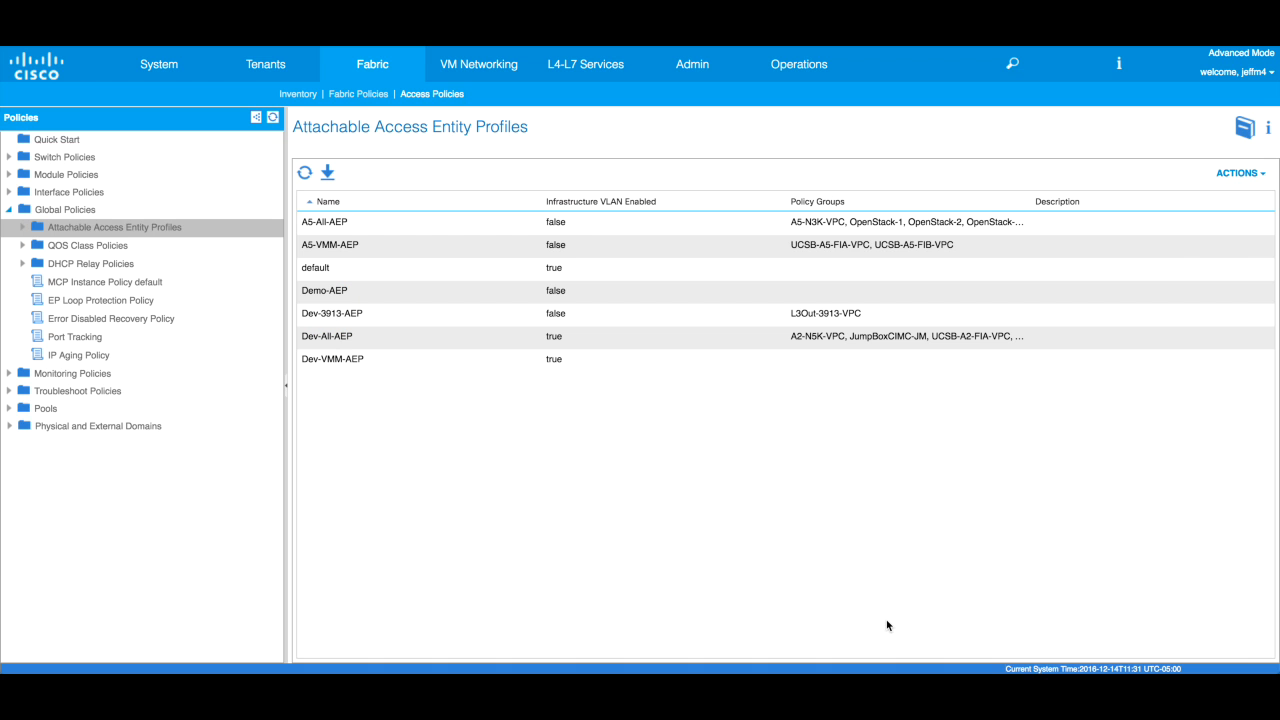
- Collapse Global Policies and open Link-1G under Interface Policies > Policies > Link Level
click(9, 210)
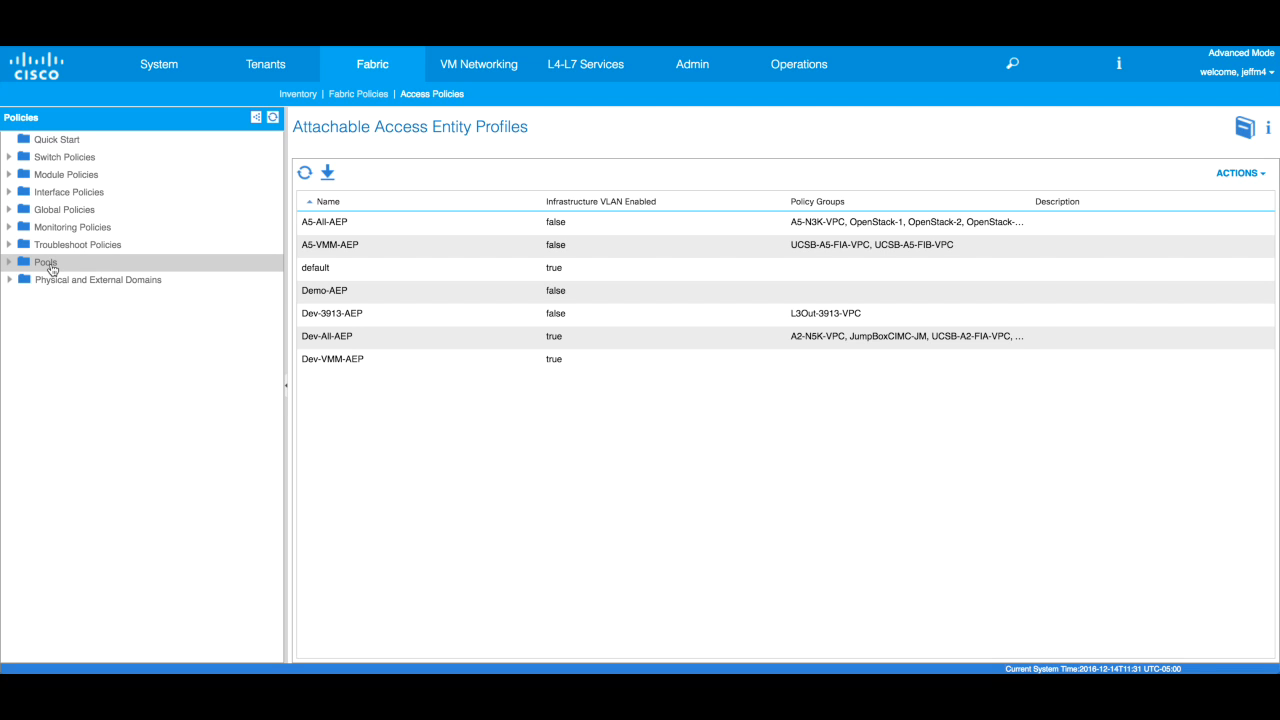
click(9, 192)
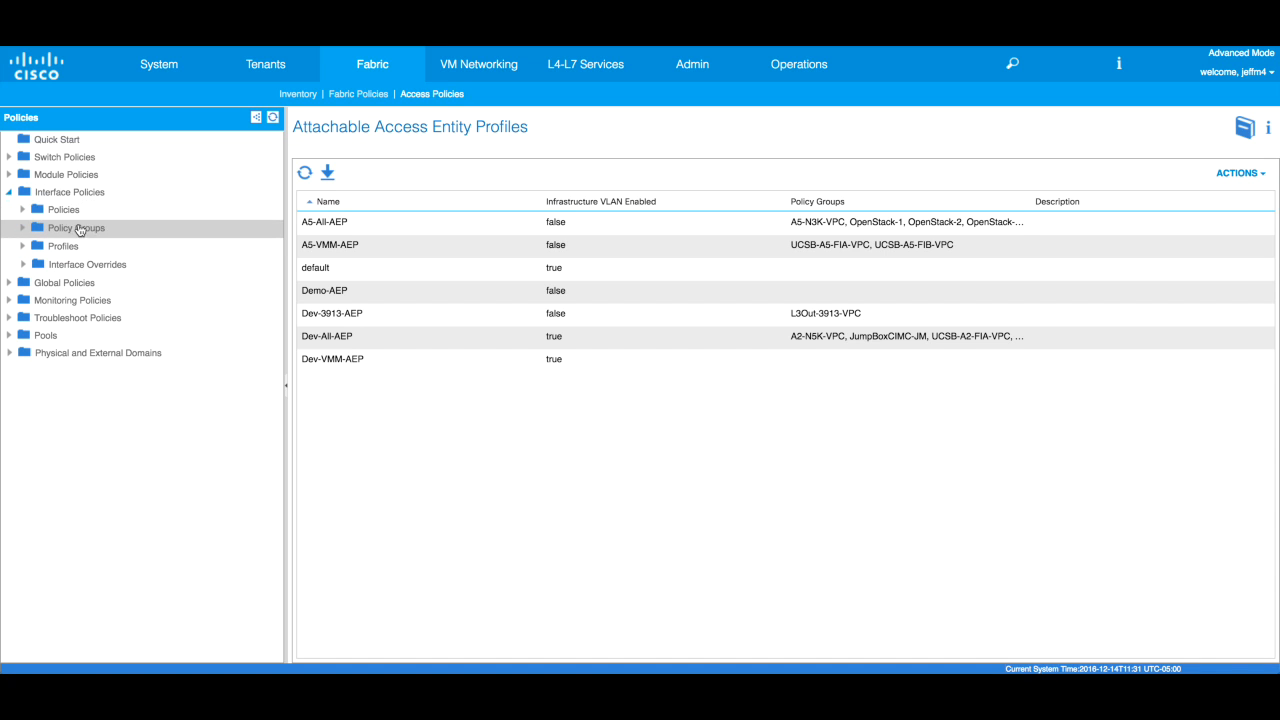
click(23, 211)
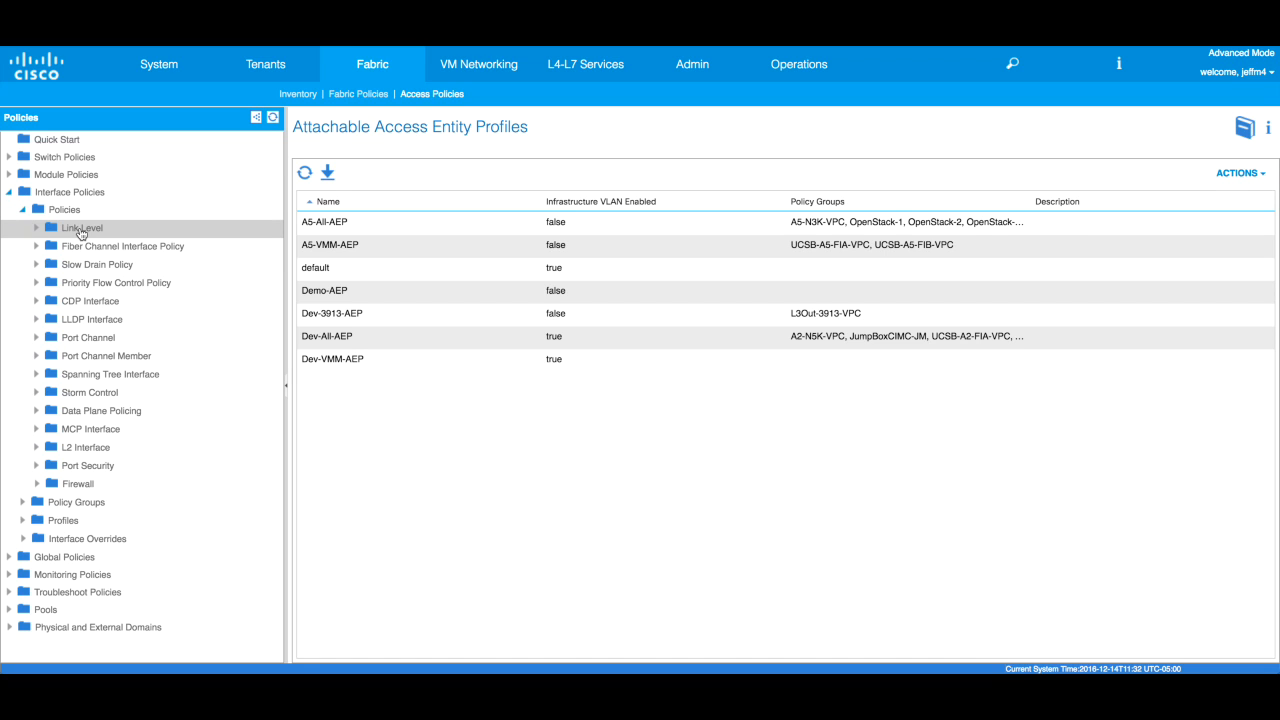
click(37, 229)
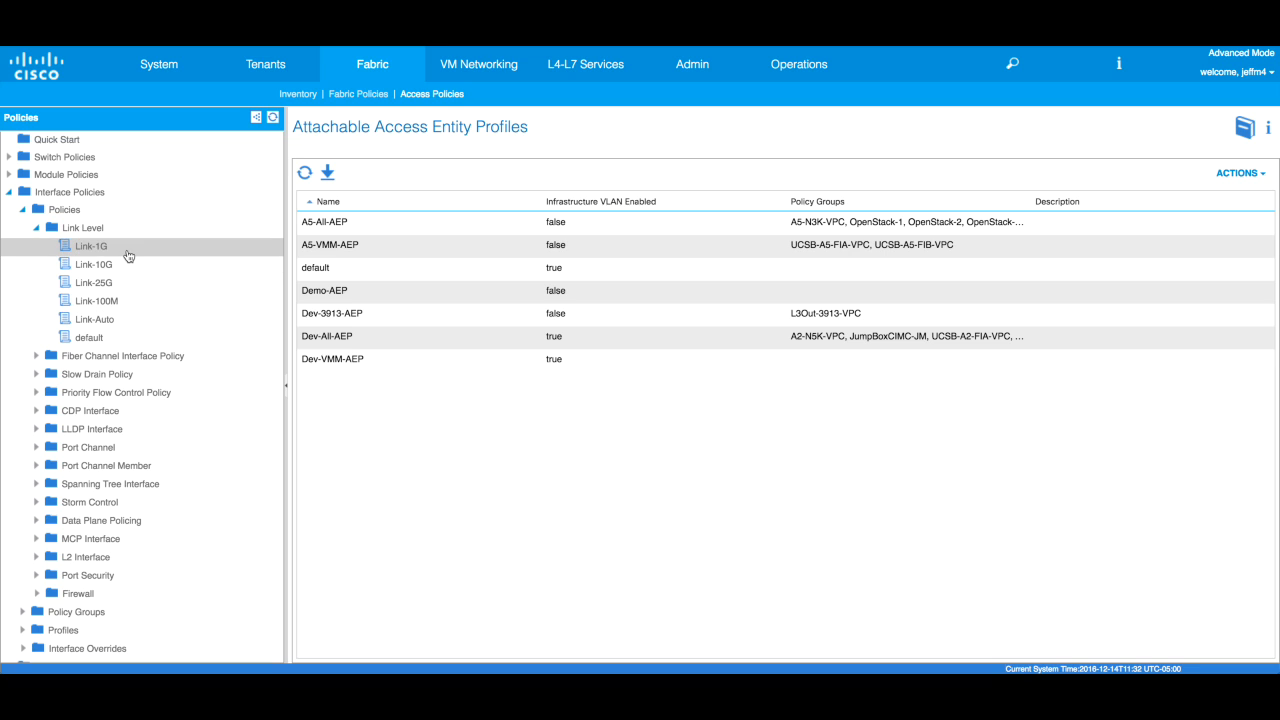
click(92, 246)
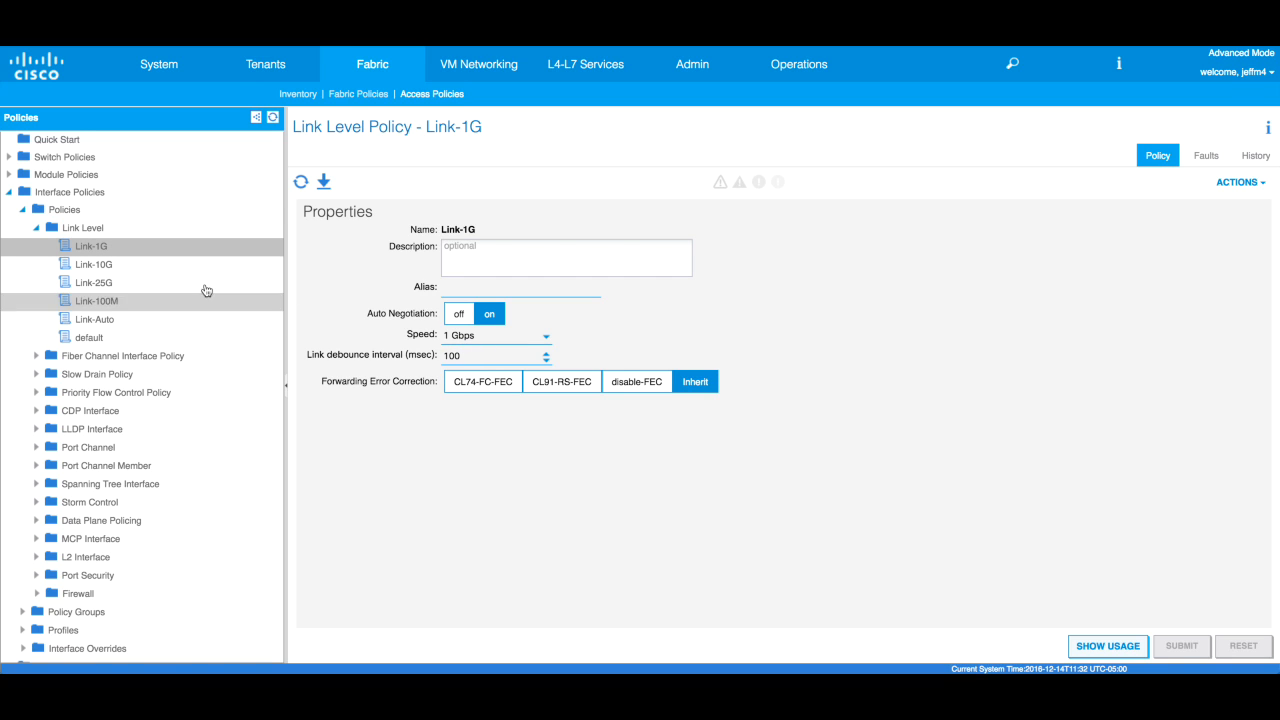
- Review Link-10G, Link-25G, Link-100M, Link-Auto and default link level policies, then collapse Link Level
click(133, 272)
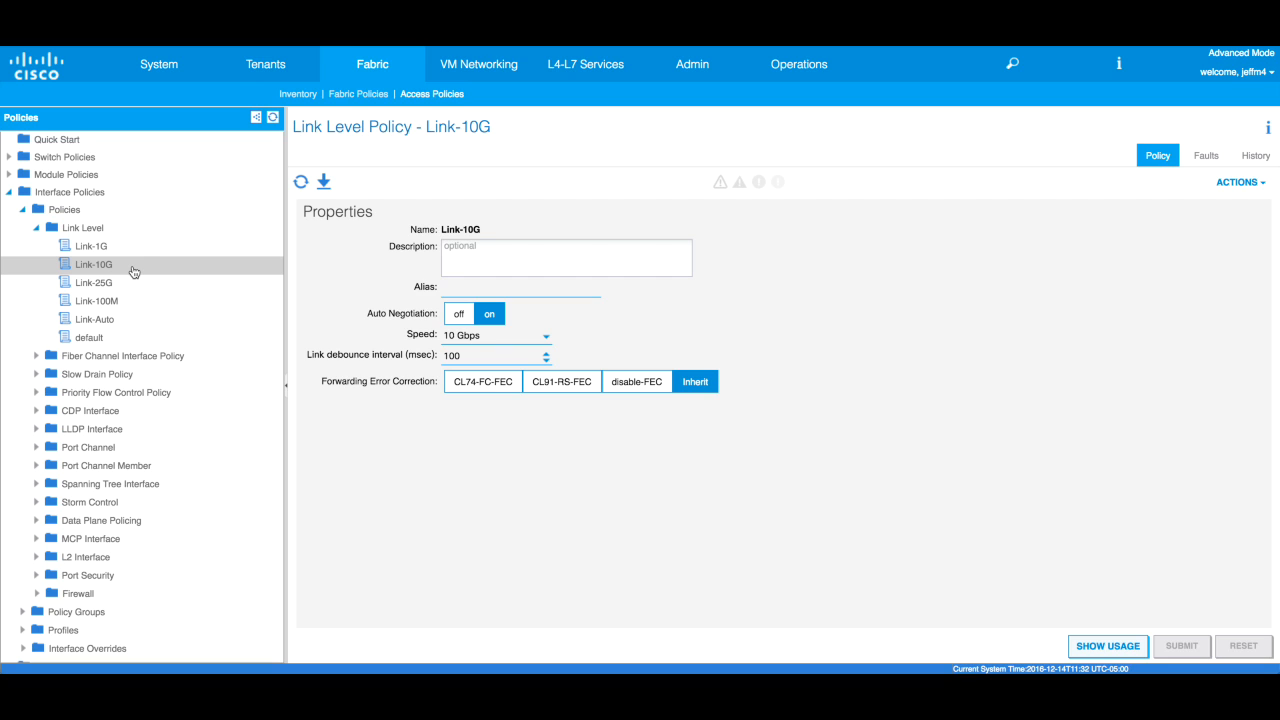
click(133, 283)
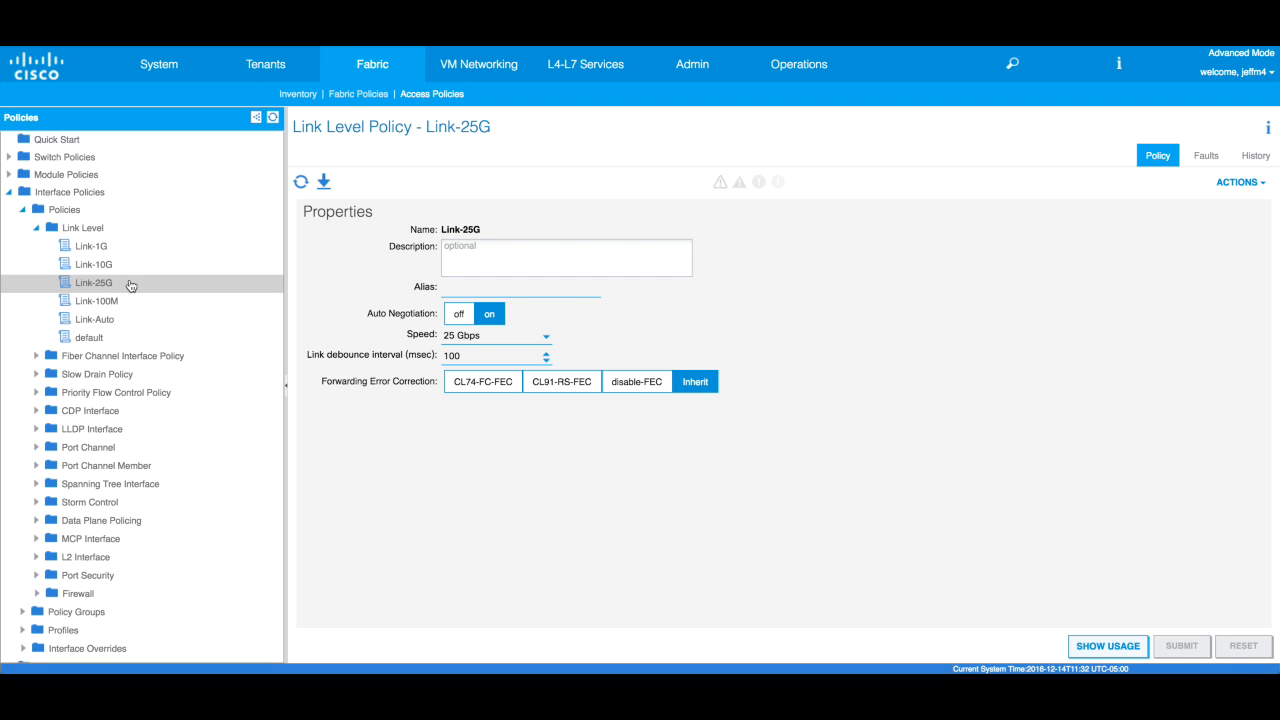
click(134, 302)
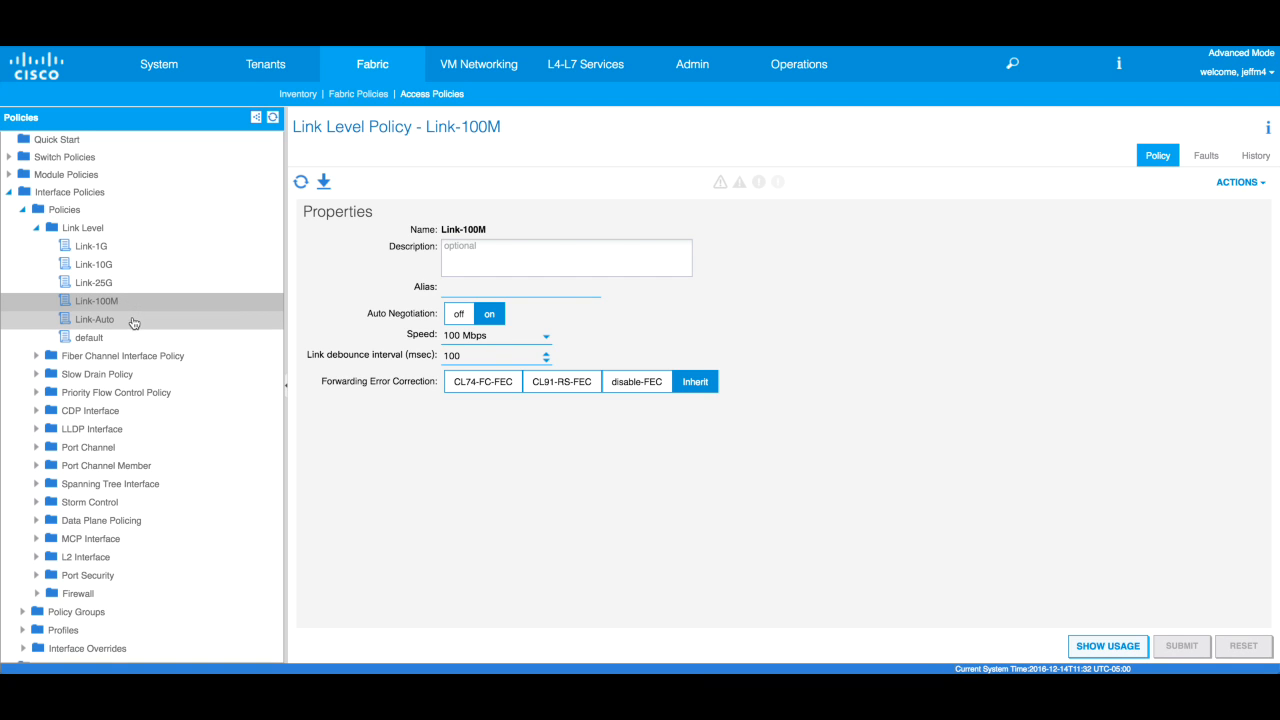
click(133, 322)
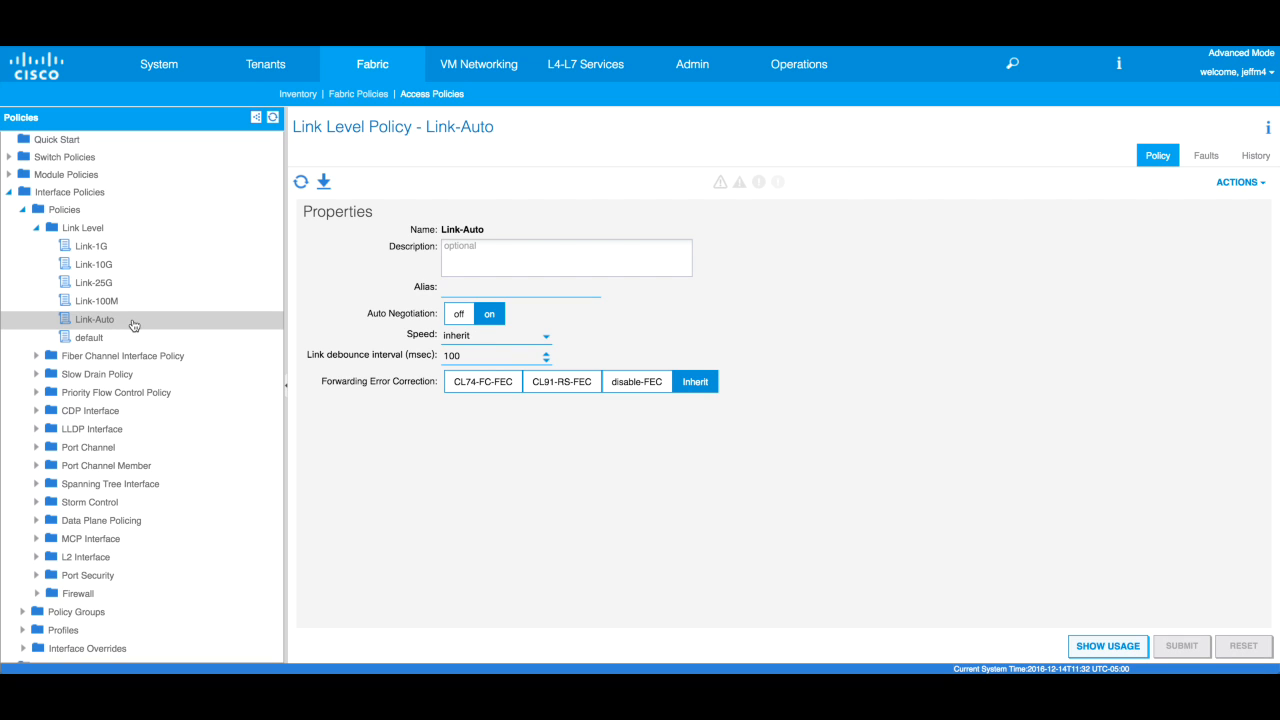
click(115, 340)
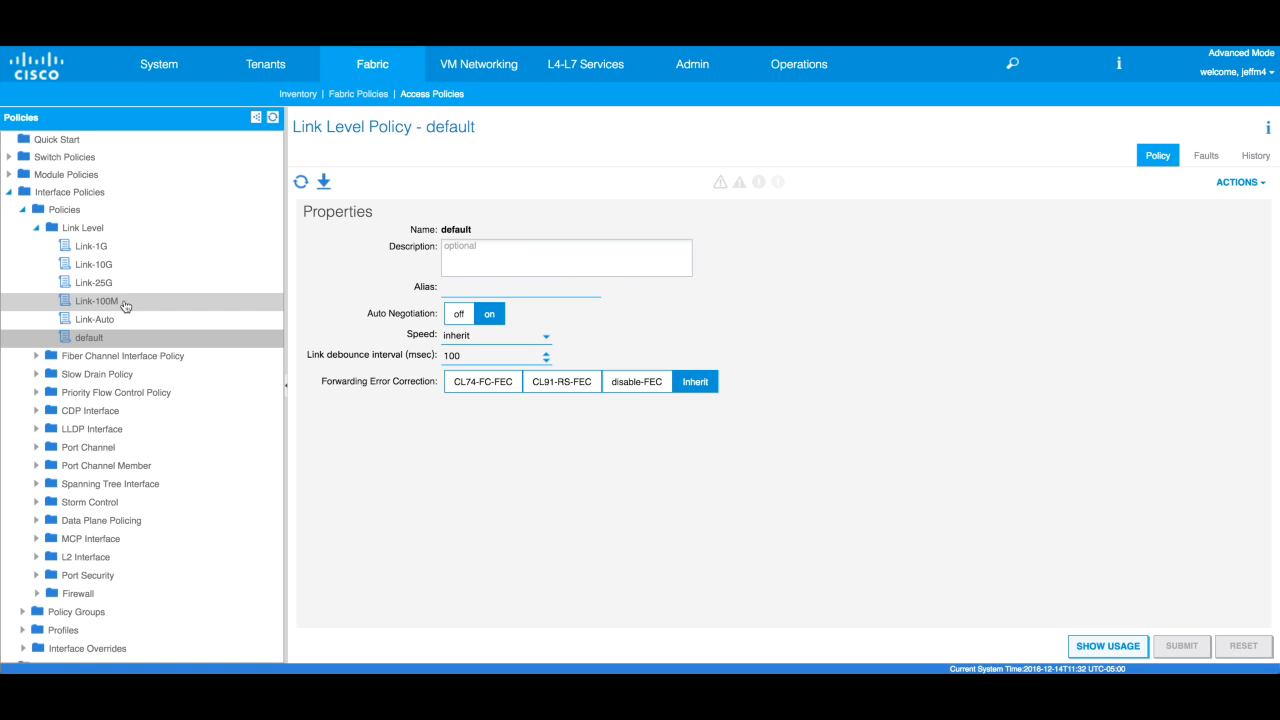
click(38, 230)
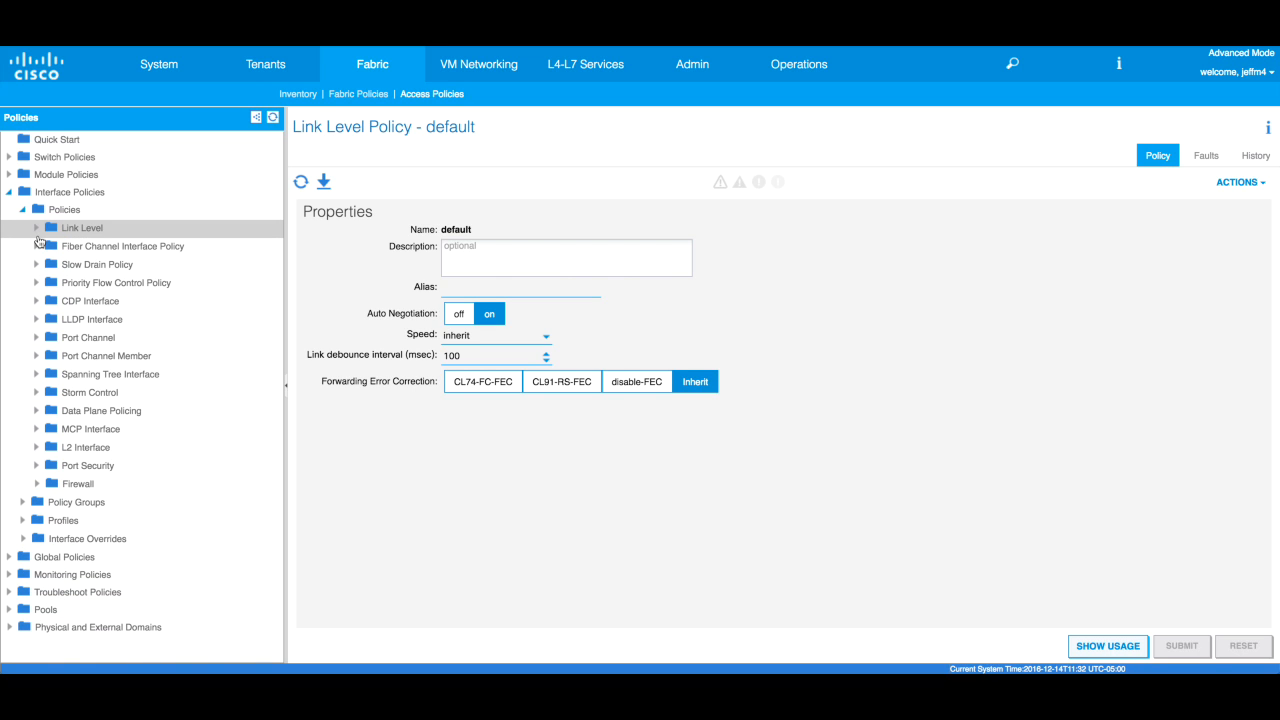
- Review the CDP-On and CDP-Off interface policies, then collapse CDP Interface
click(37, 301)
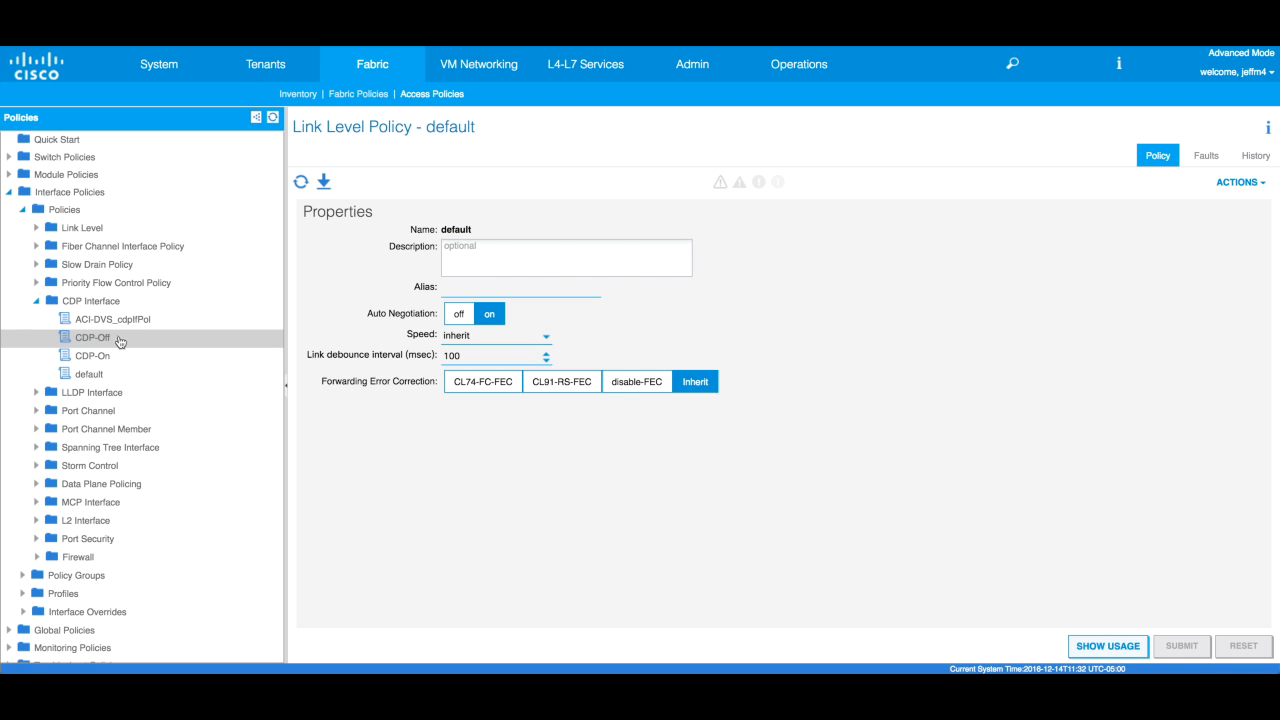
click(123, 354)
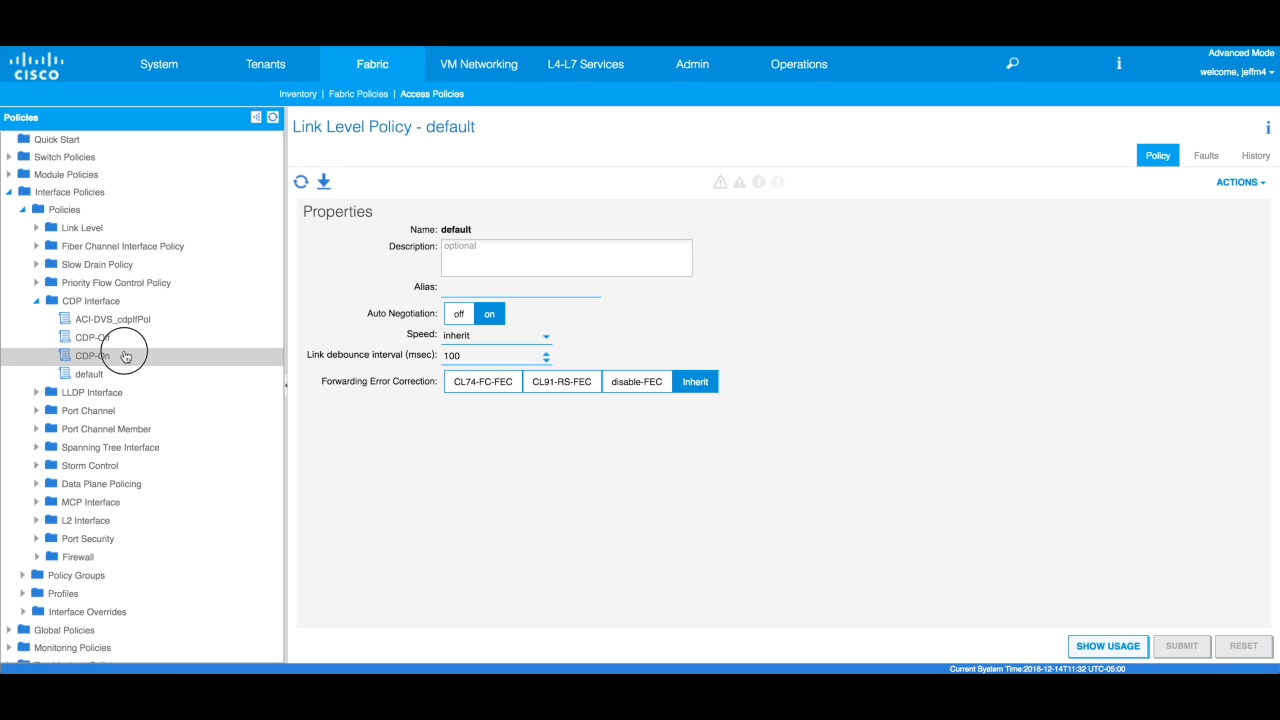
click(128, 343)
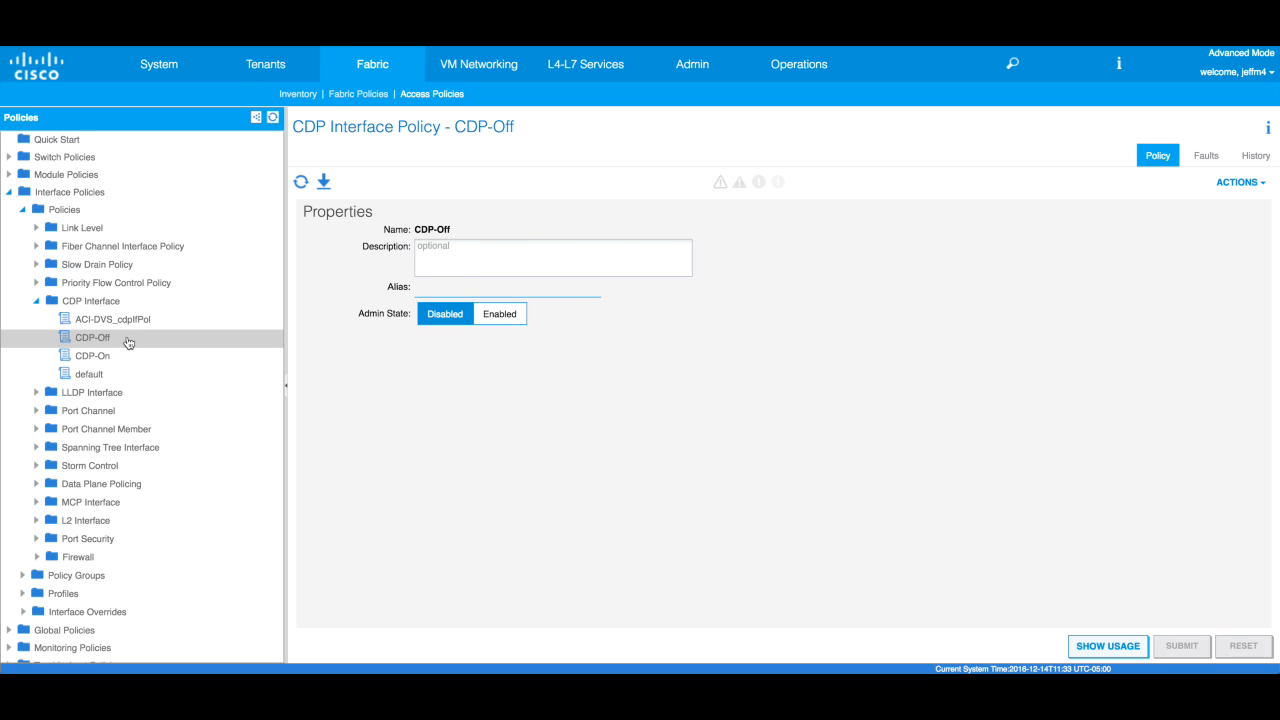
click(38, 303)
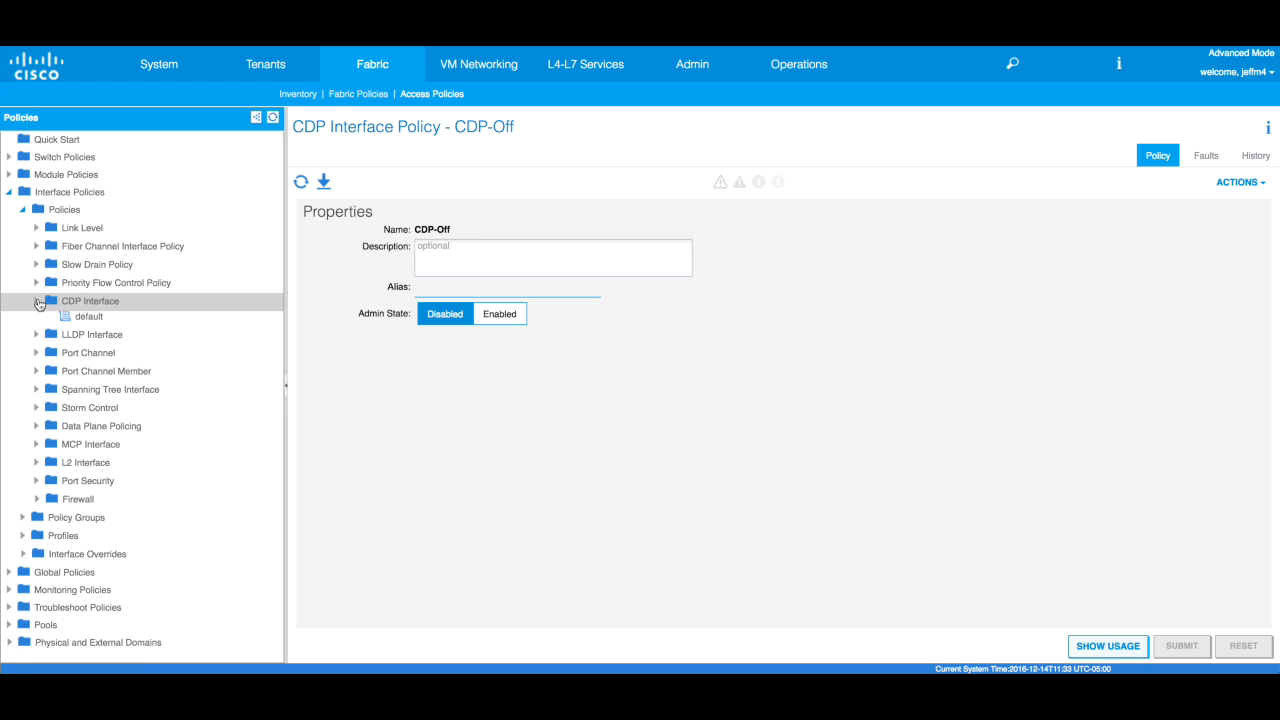
- Review the LLDP-Off and LLDP-On policies, then list the Port Channel policies
click(37, 320)
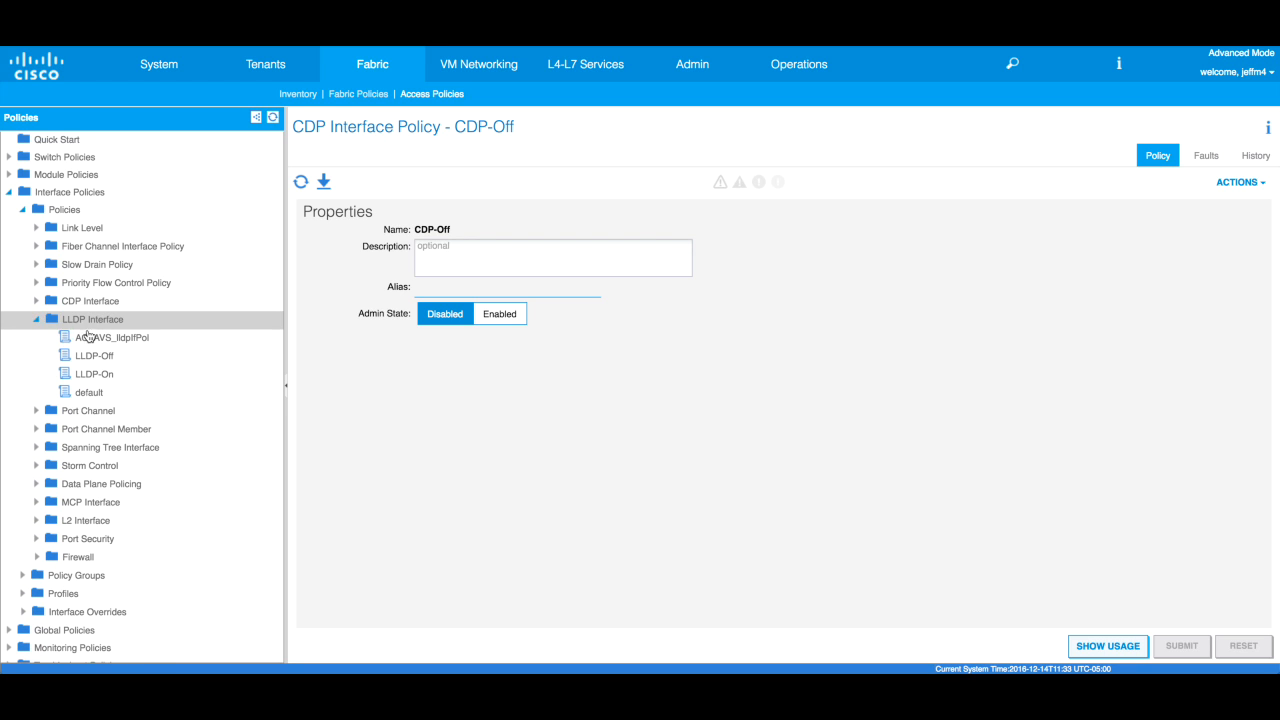
click(118, 358)
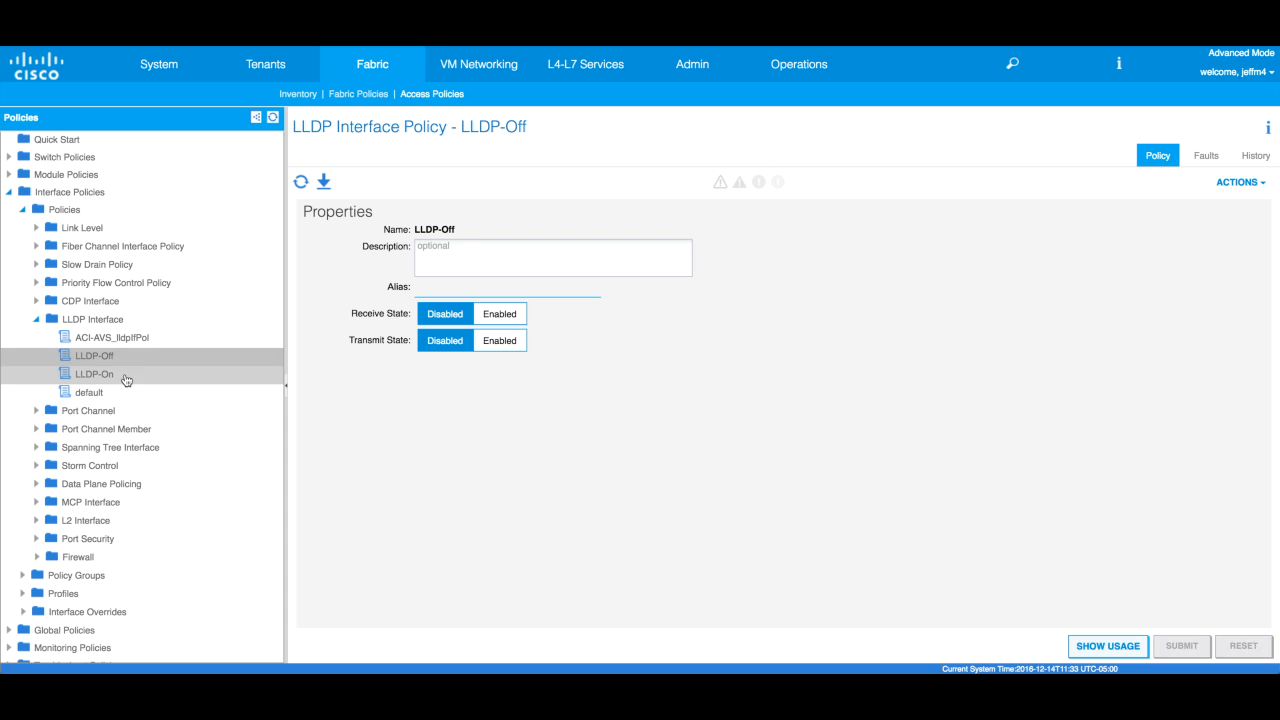
click(126, 377)
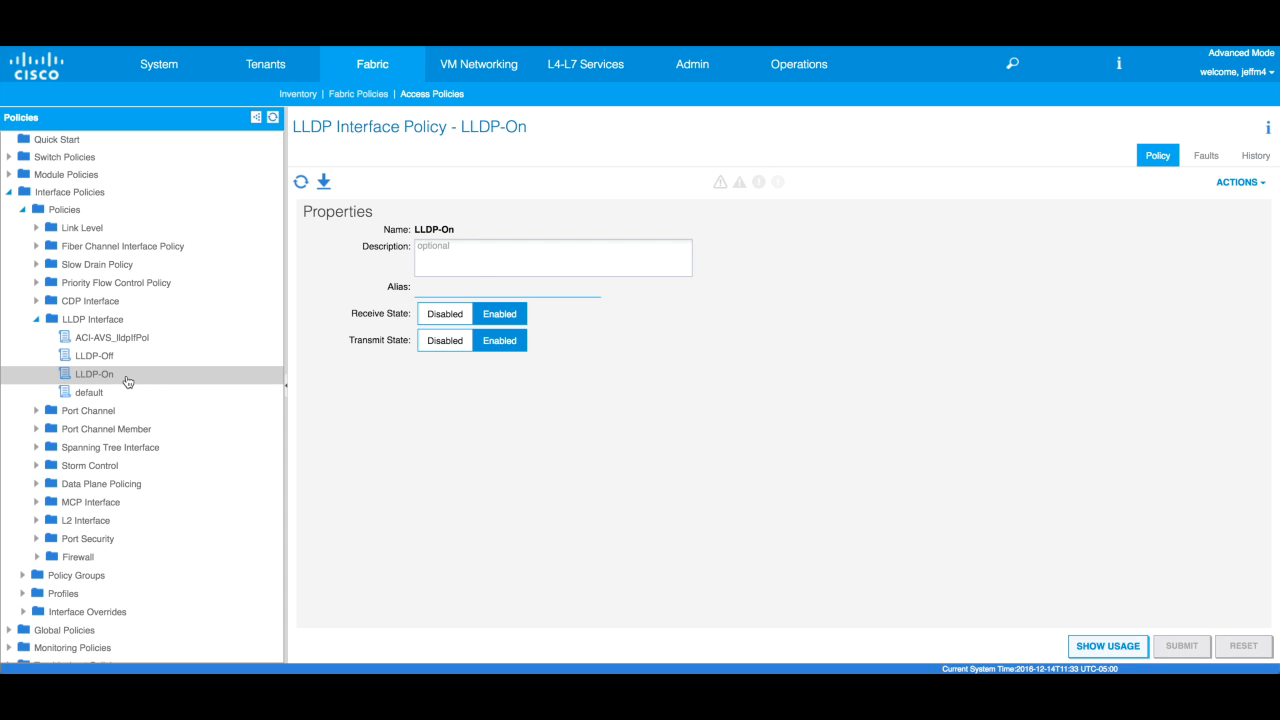
click(37, 319)
click(37, 339)
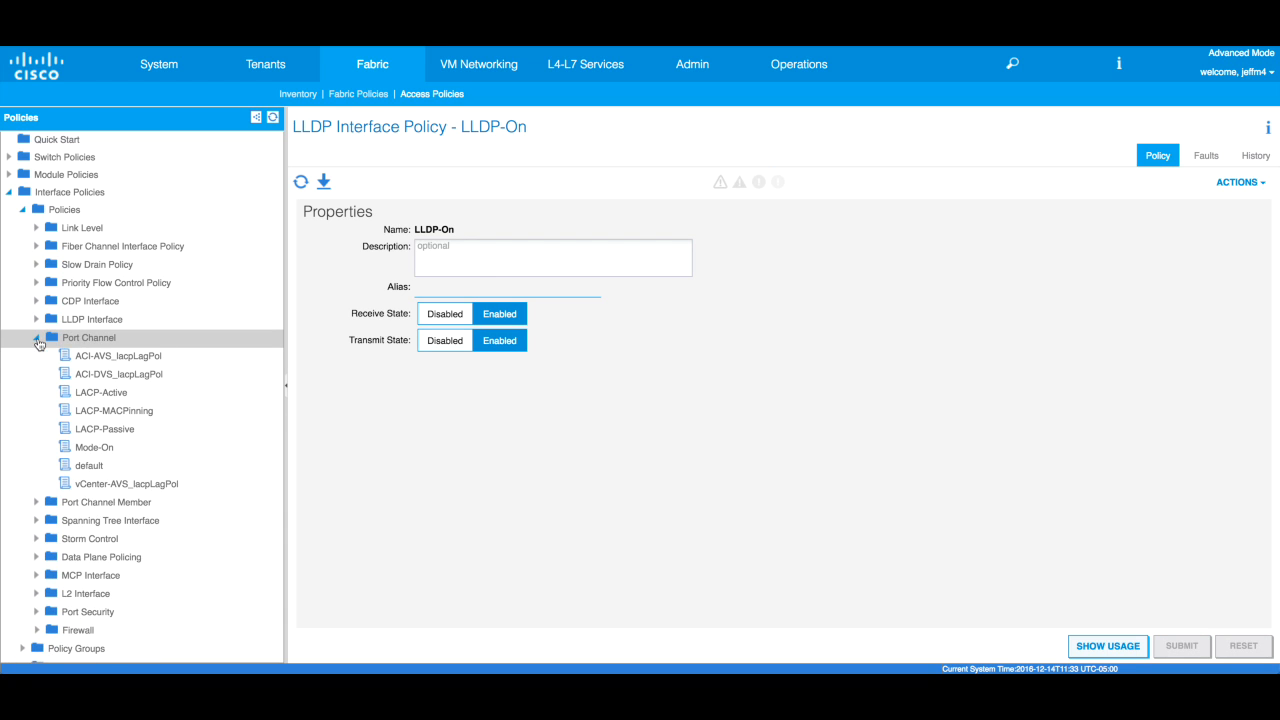
- Compare LACP-Active, LACP-MACPinning, LACP-Passive and Mode-On port channel policies, then collapse Port Channel
click(140, 395)
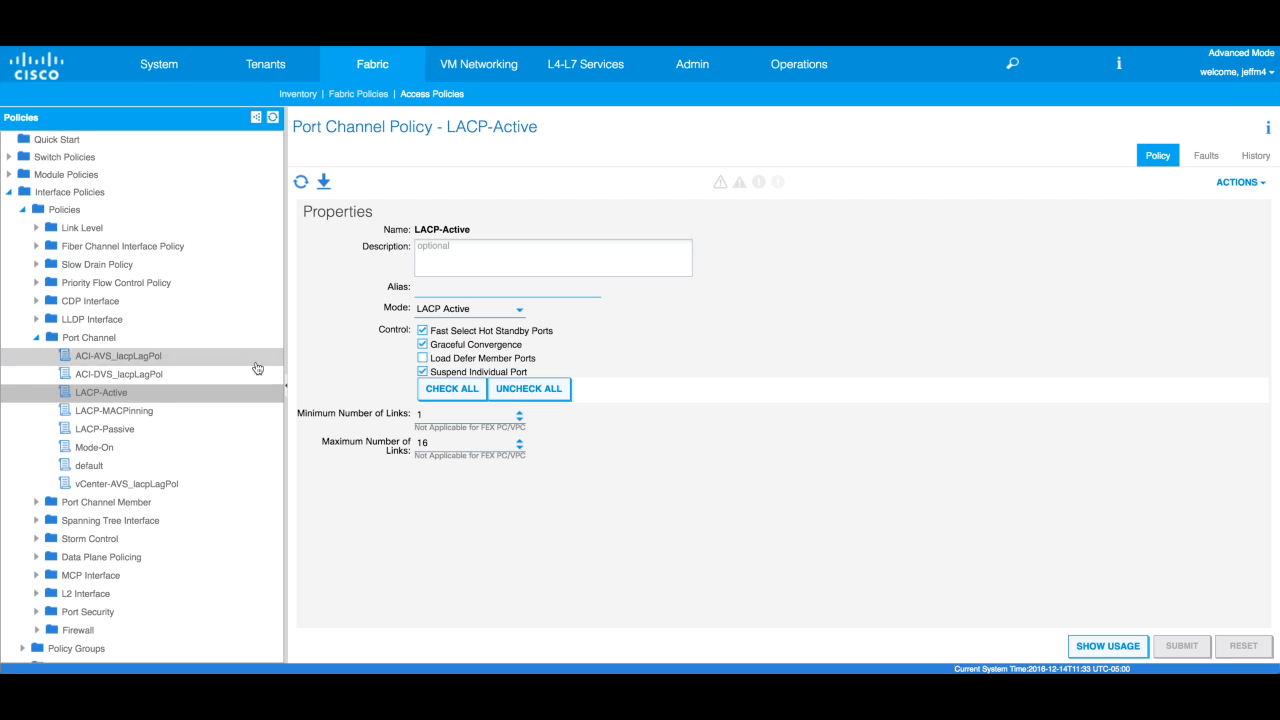
click(153, 411)
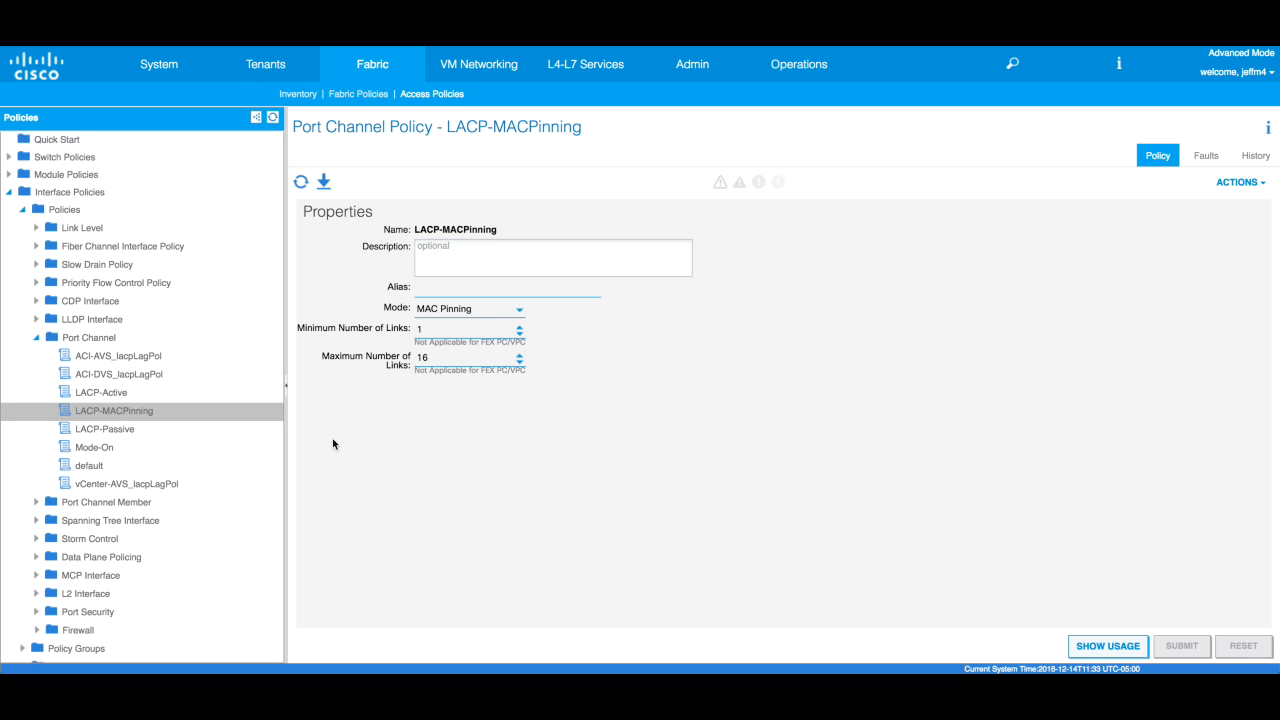
click(133, 437)
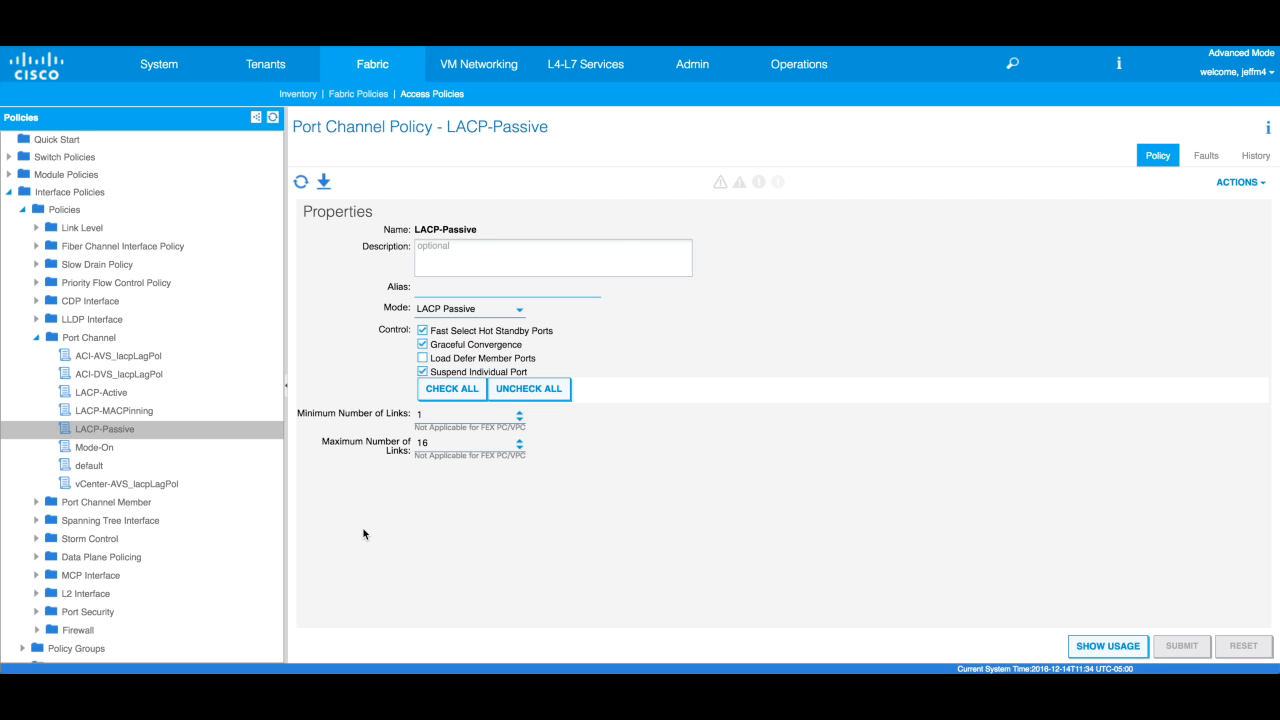
click(98, 455)
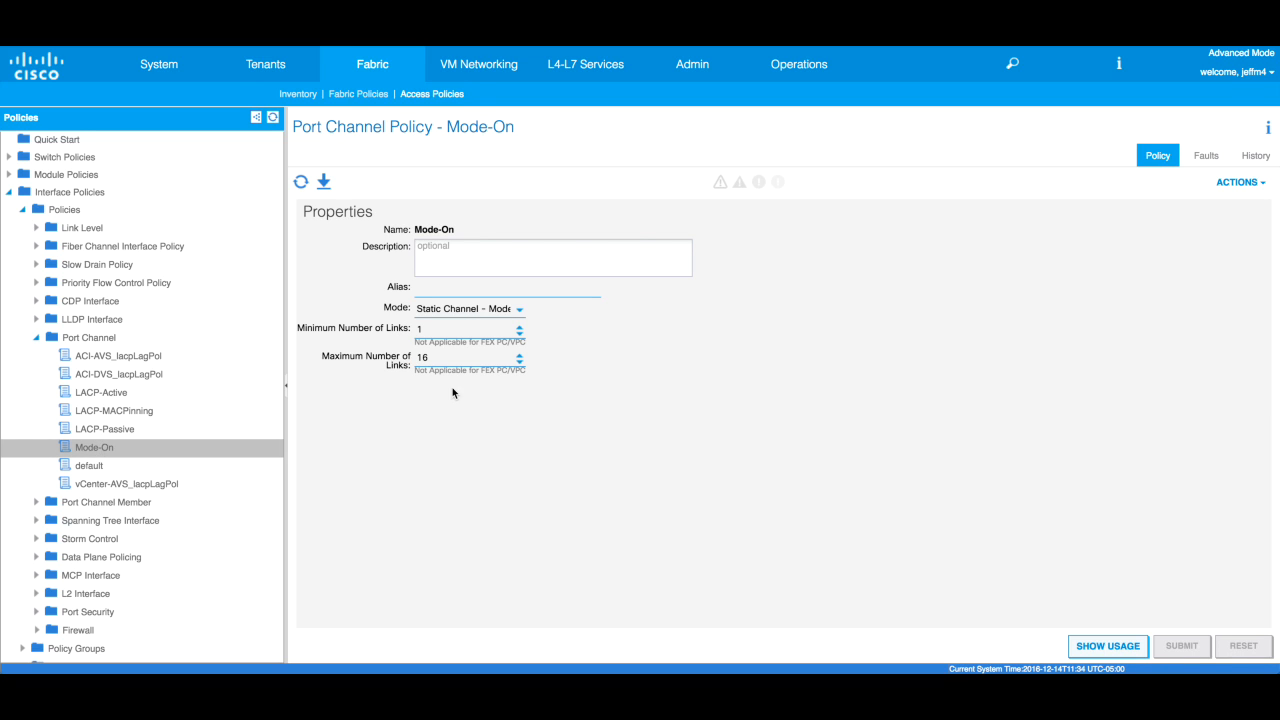
right_click(134, 418)
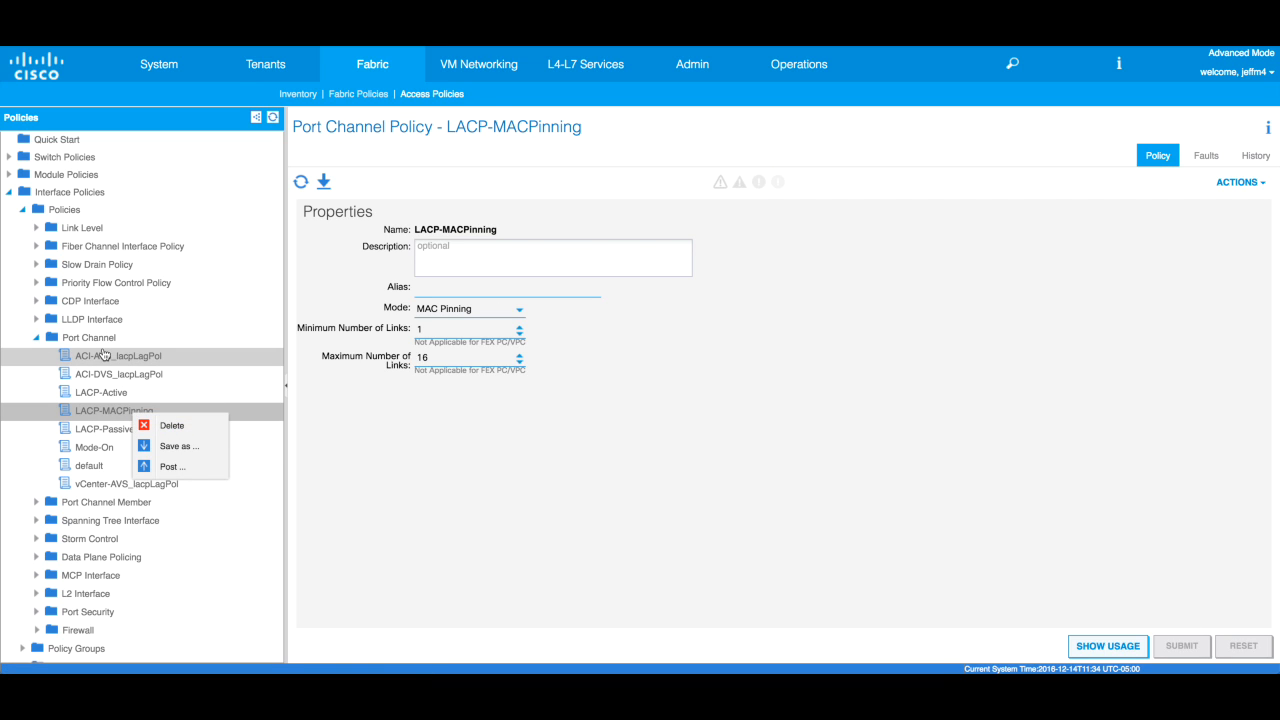
click(100, 416)
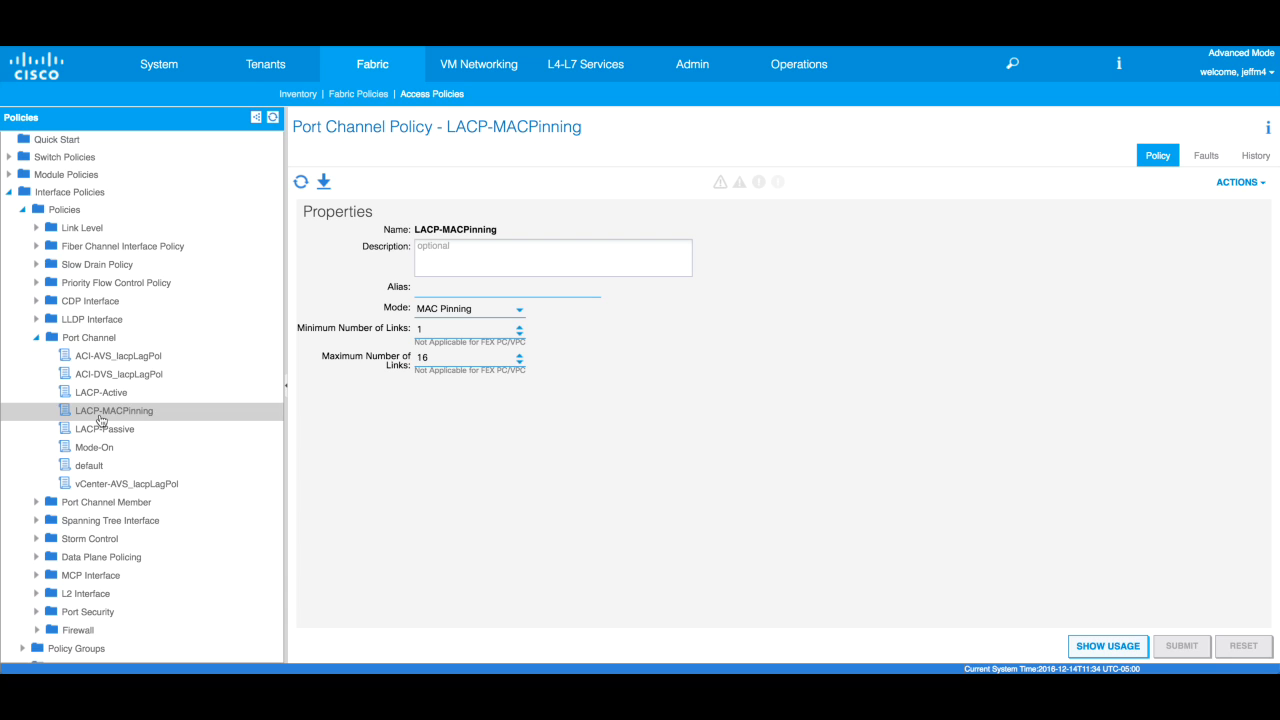
click(36, 338)
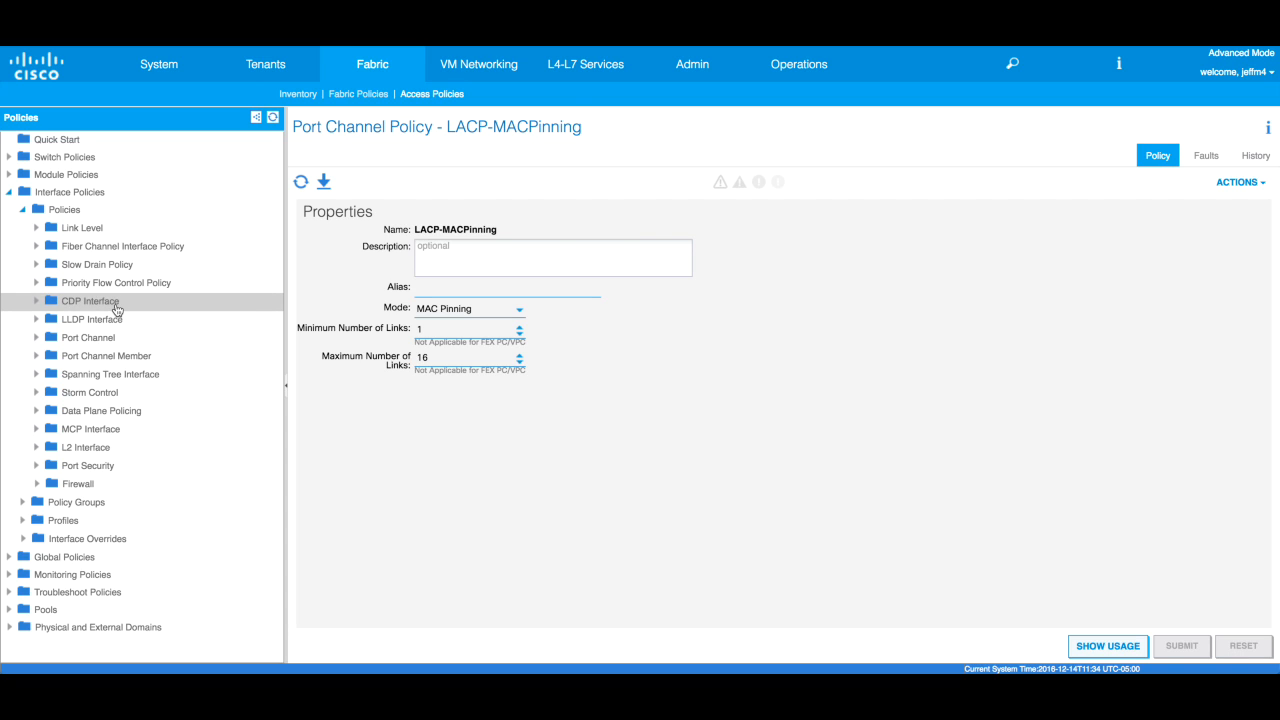
- Expand Profiles > Leaf Profiles, view the leaf interface profiles table and Leaf2101-2102_IntPro's selectors
click(24, 209)
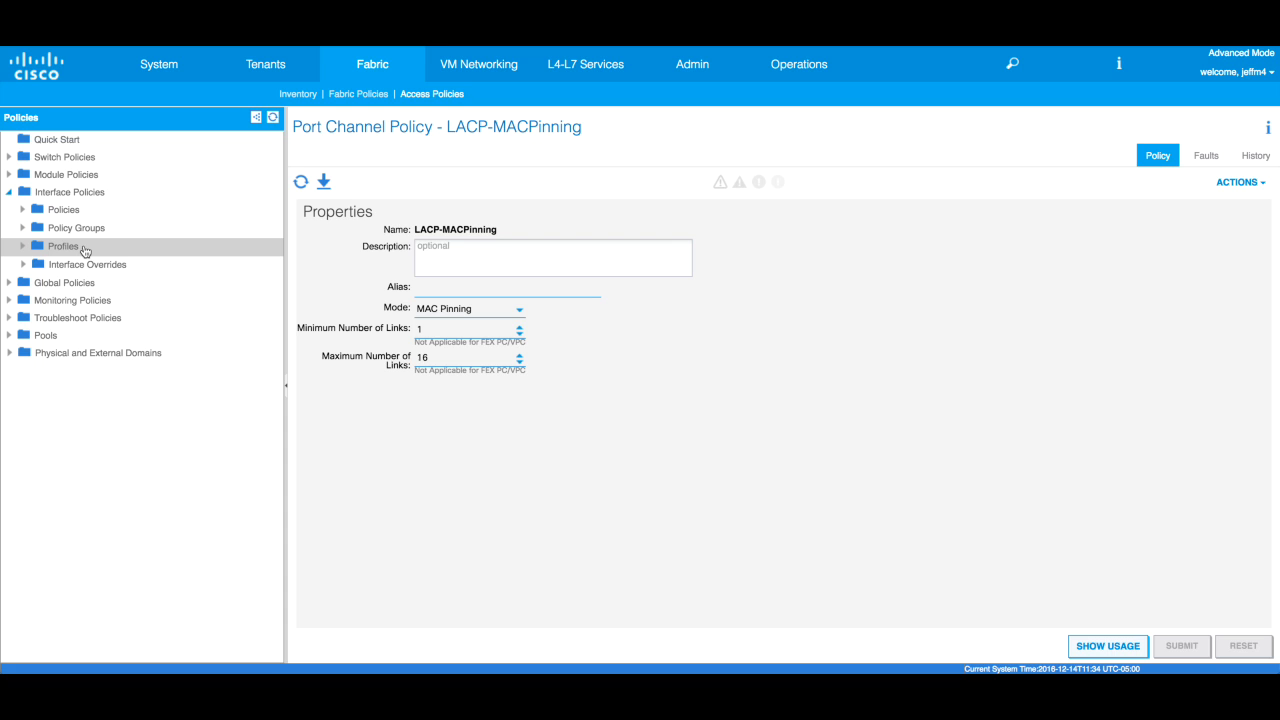
click(24, 248)
click(36, 264)
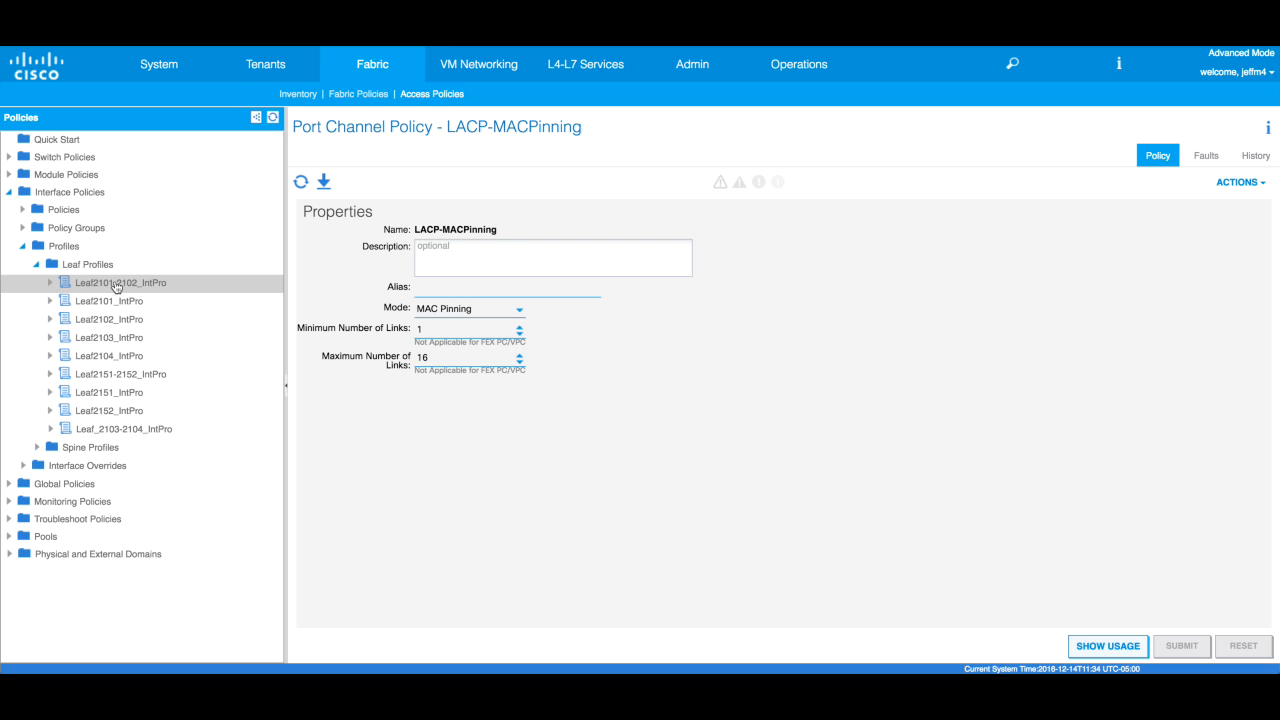
click(105, 272)
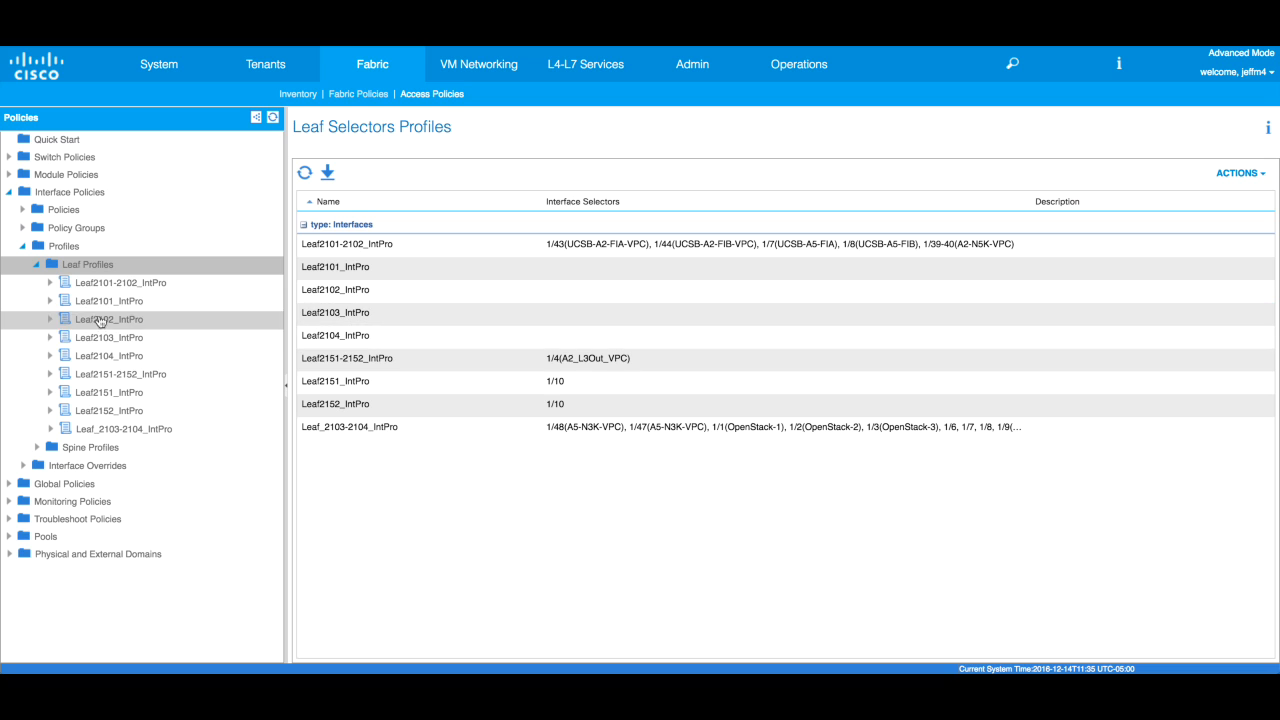
click(51, 283)
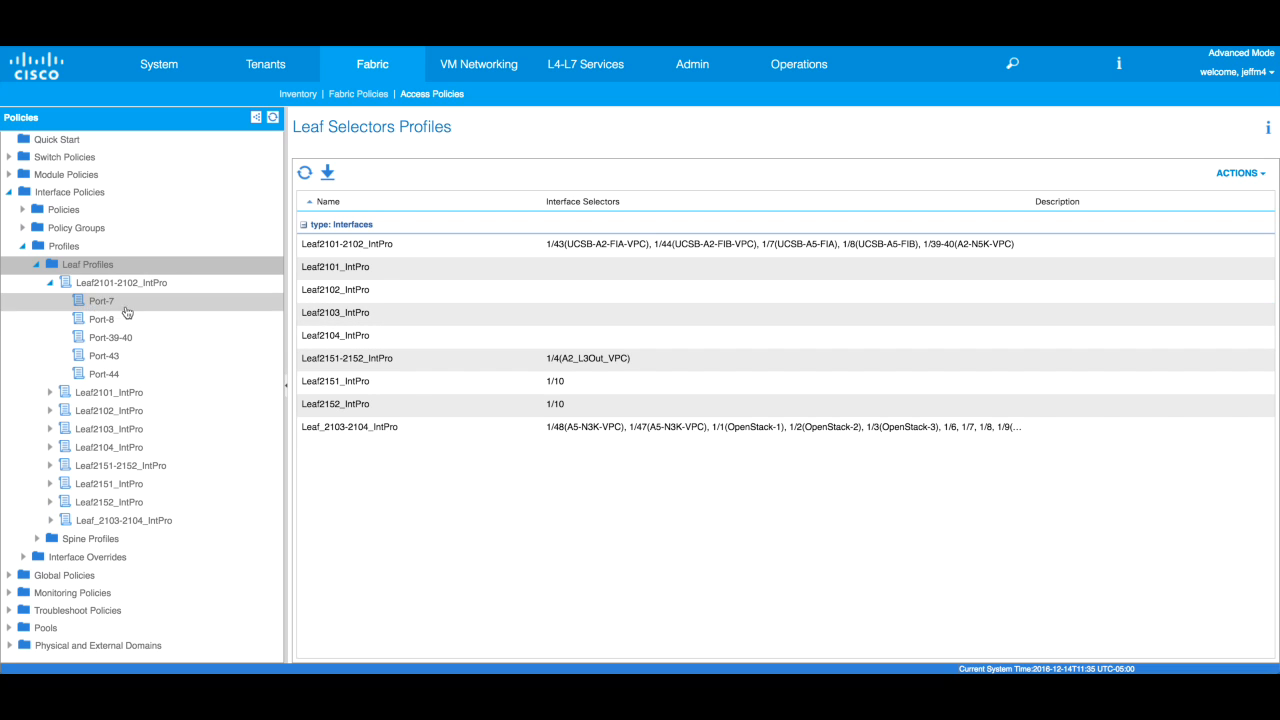
click(51, 283)
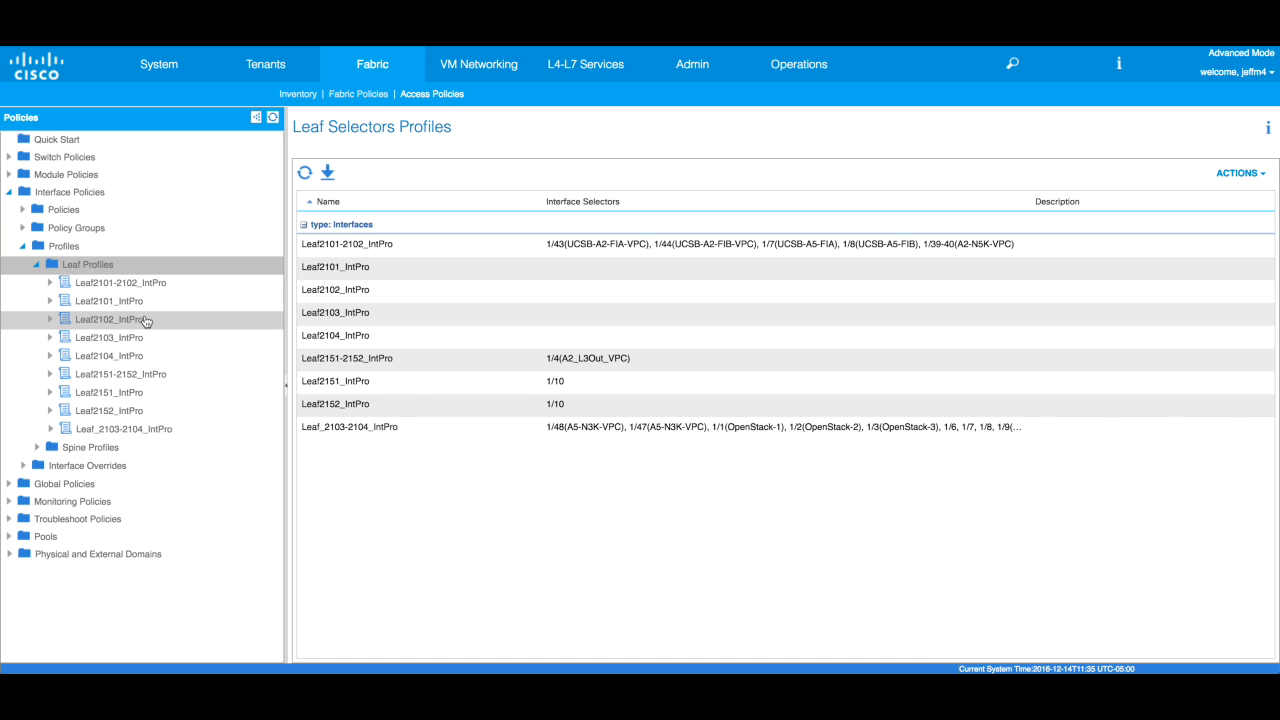
right_click(110, 326)
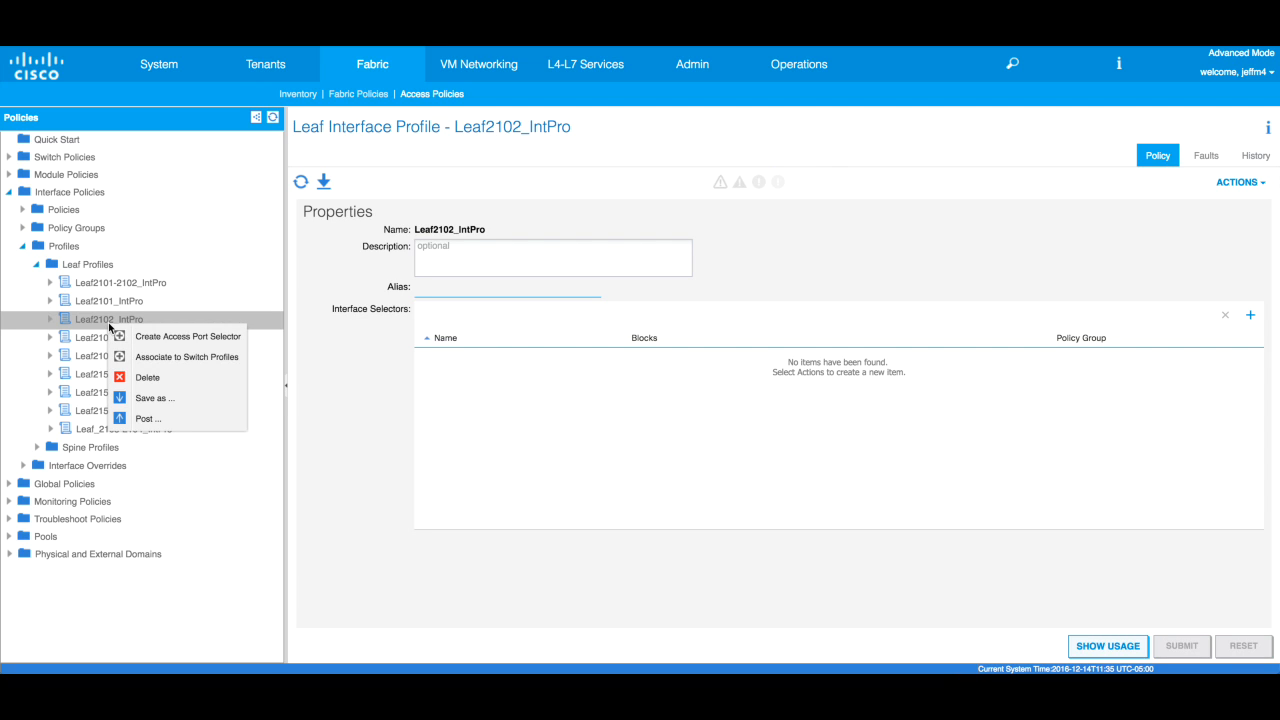
- Remove Leaf2102_IntPro from Leaf Profiles, confirming the deletion with YES
click(102, 323)
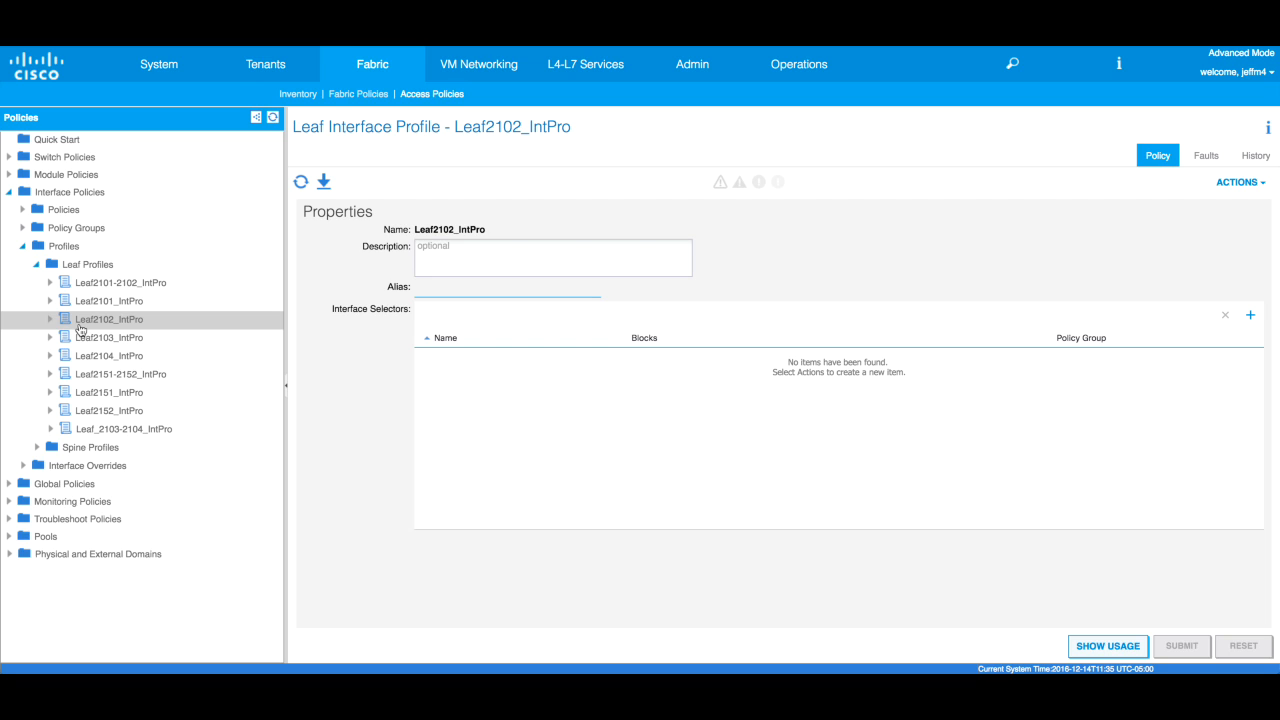
click(131, 323)
right_click(123, 328)
click(159, 380)
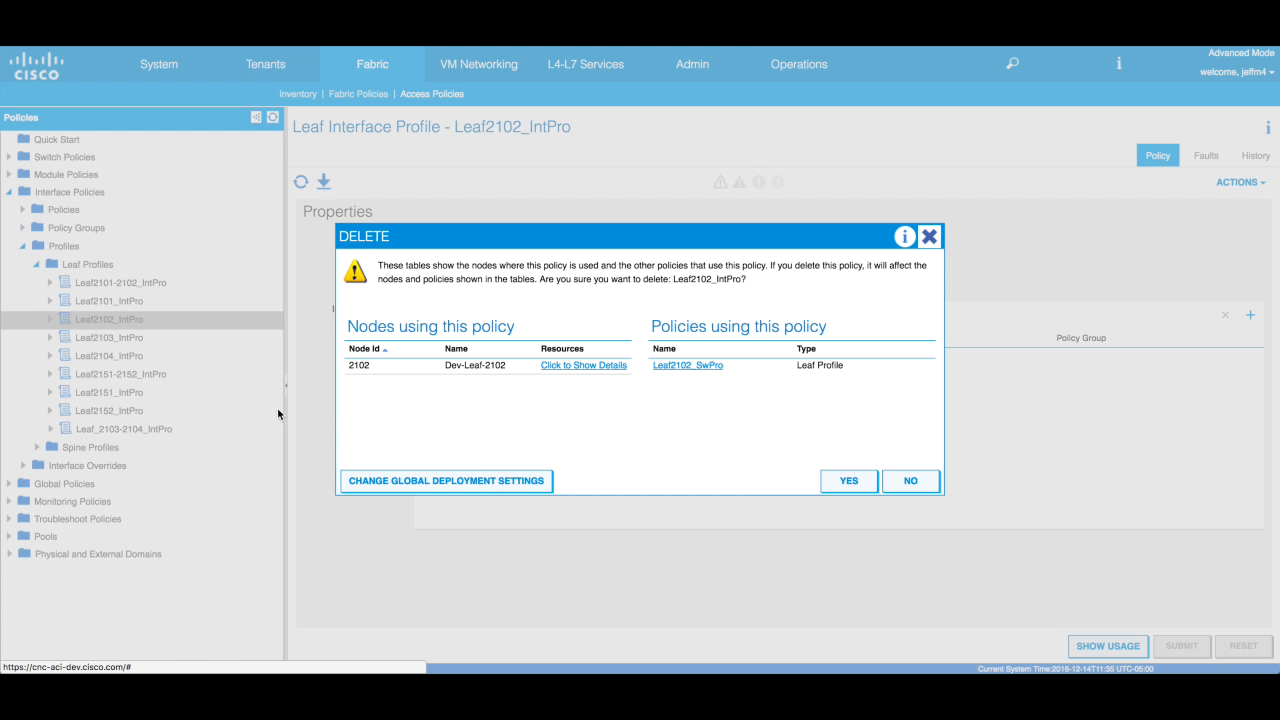
click(842, 482)
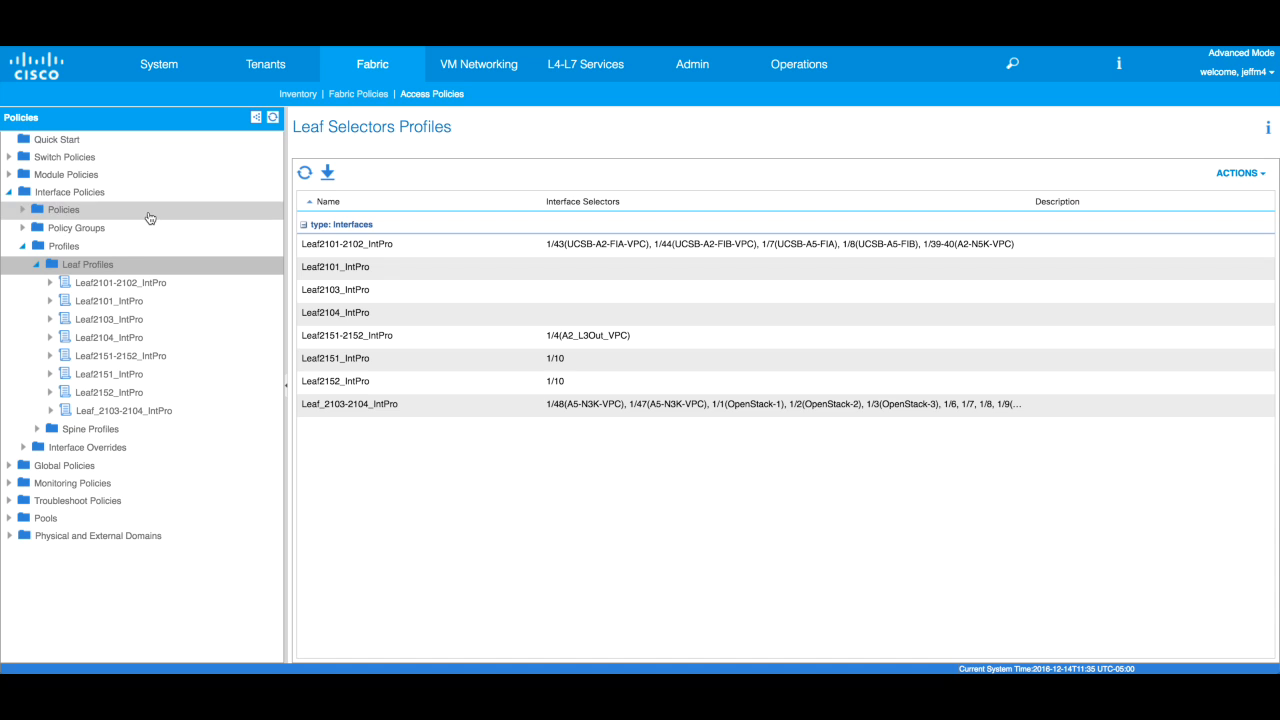
- Create leaf interface profile Leaf2102_IntProf, then view the port selectors of Leaf2101-2102_IntPro
right_click(93, 267)
click(168, 276)
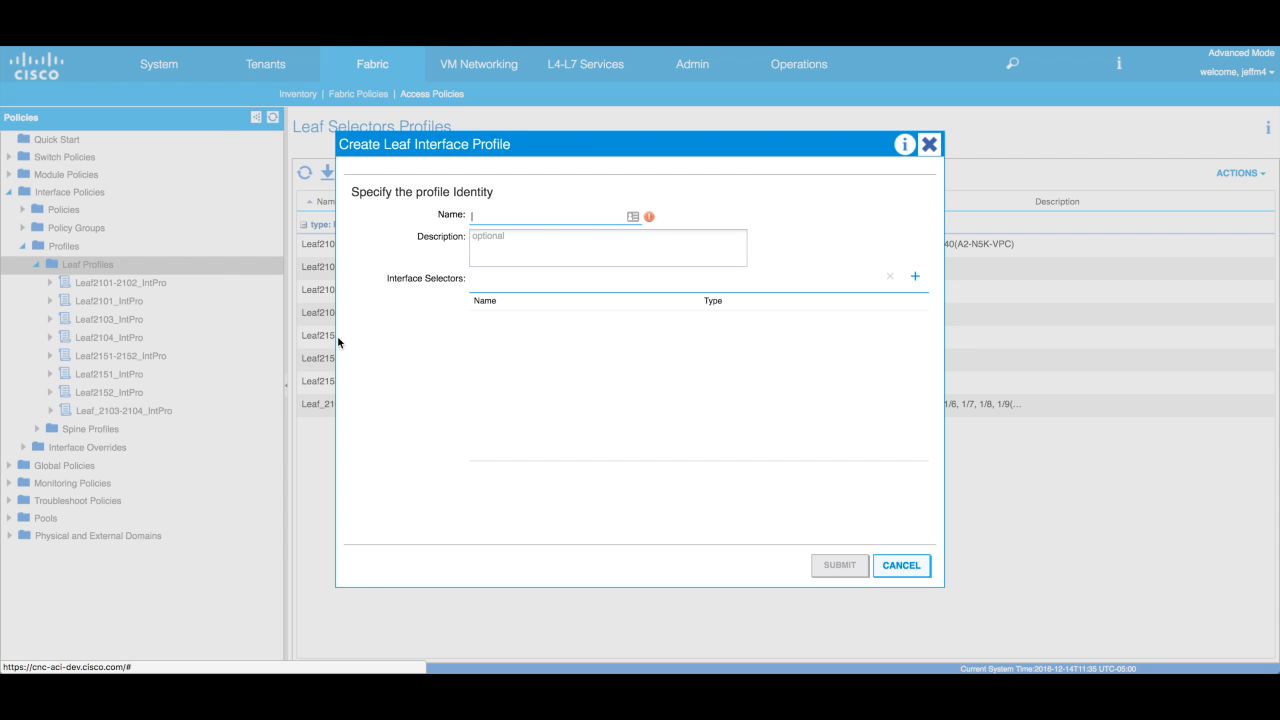
text(Leaf2102_IntProf)
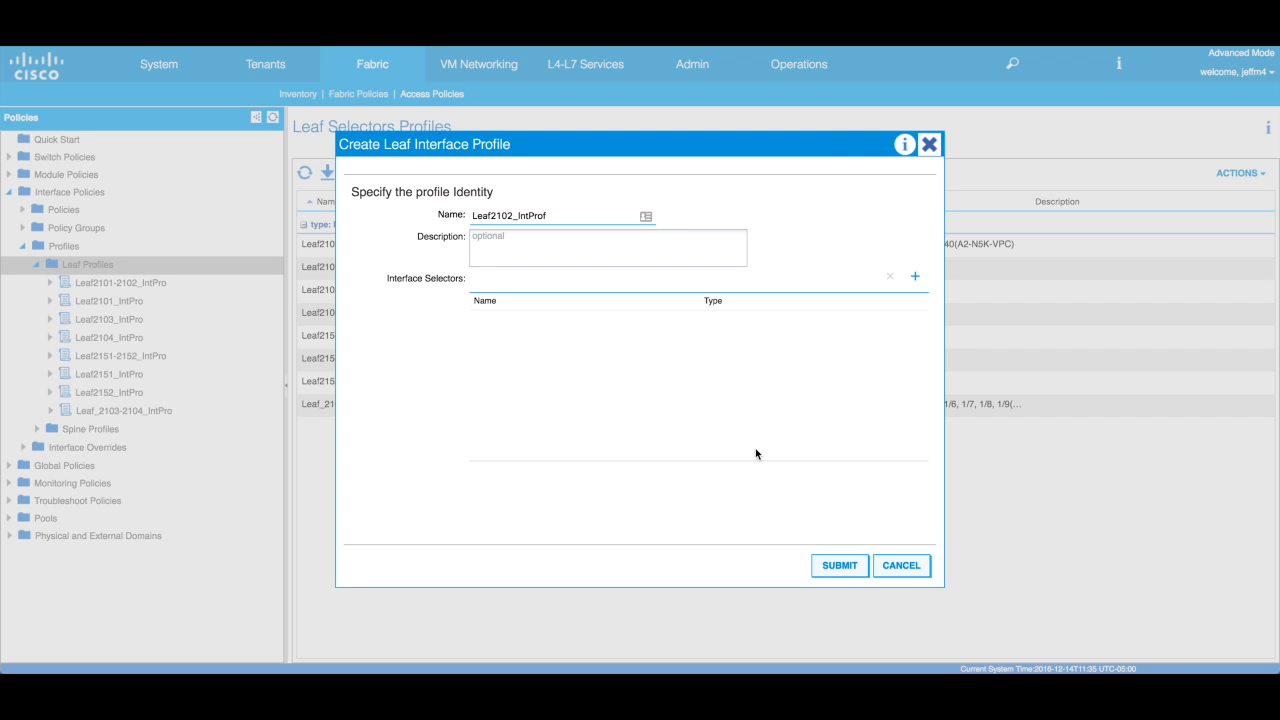
click(840, 568)
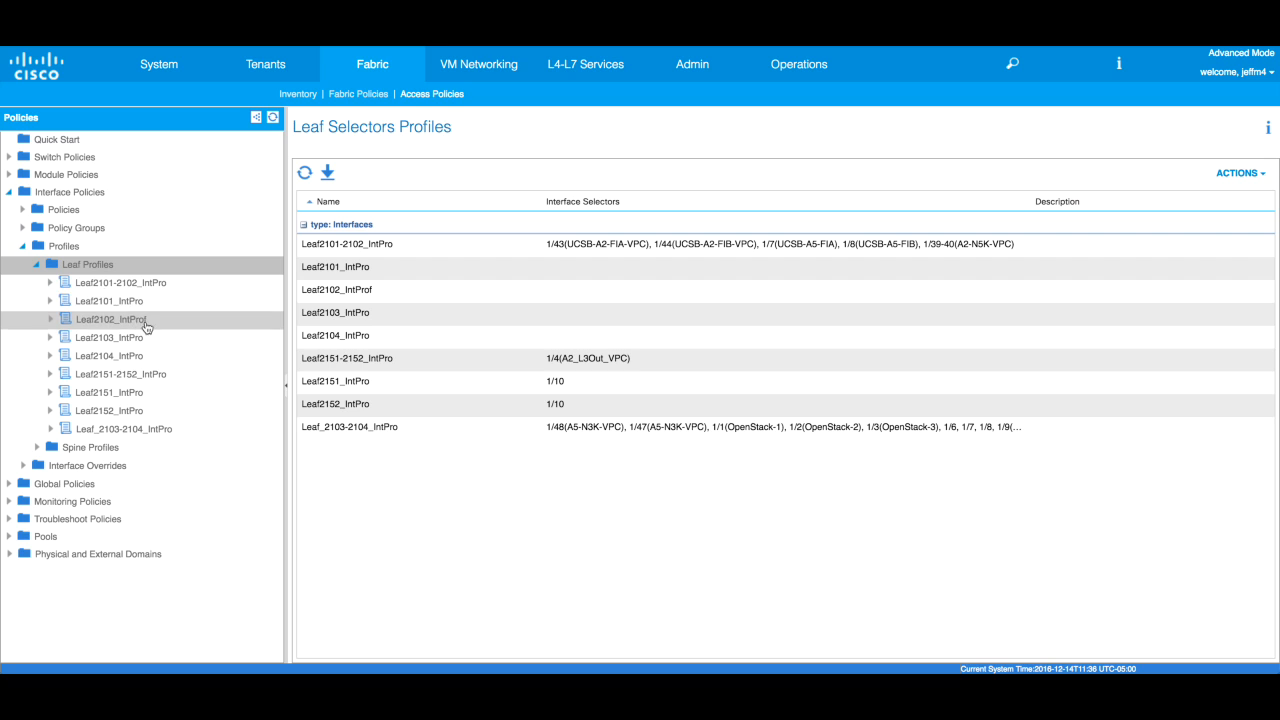
click(50, 283)
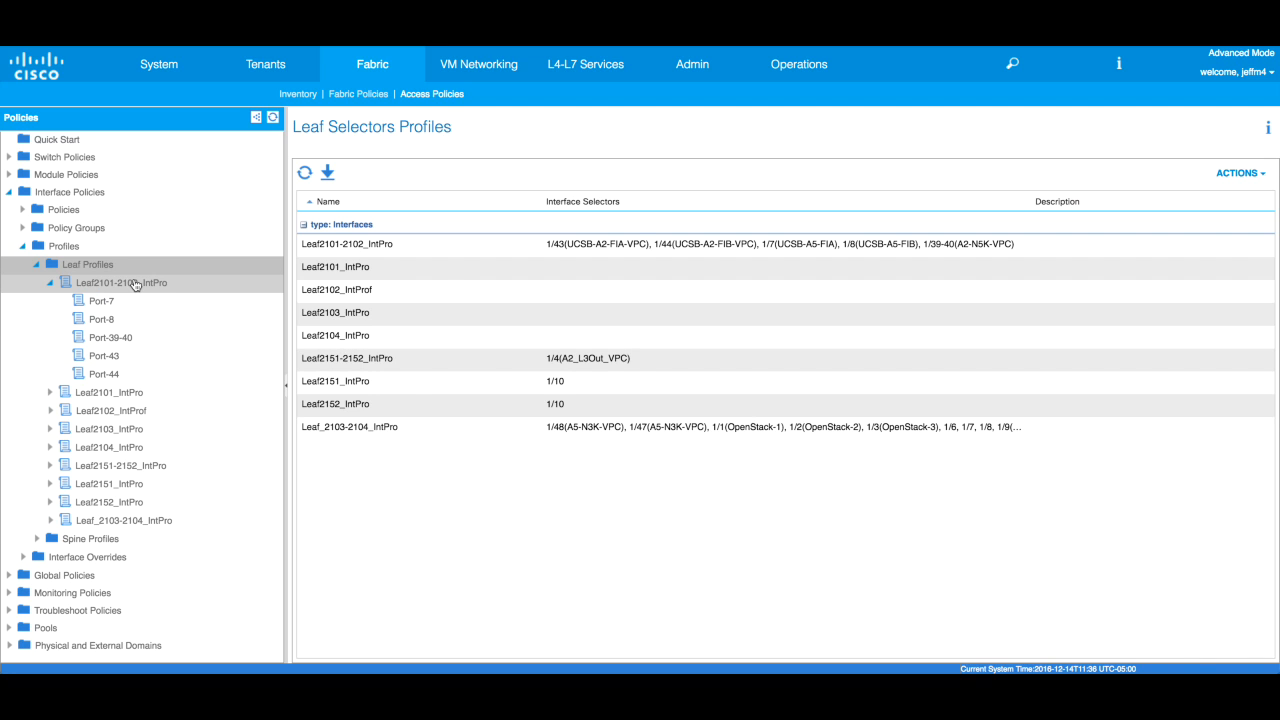
click(50, 283)
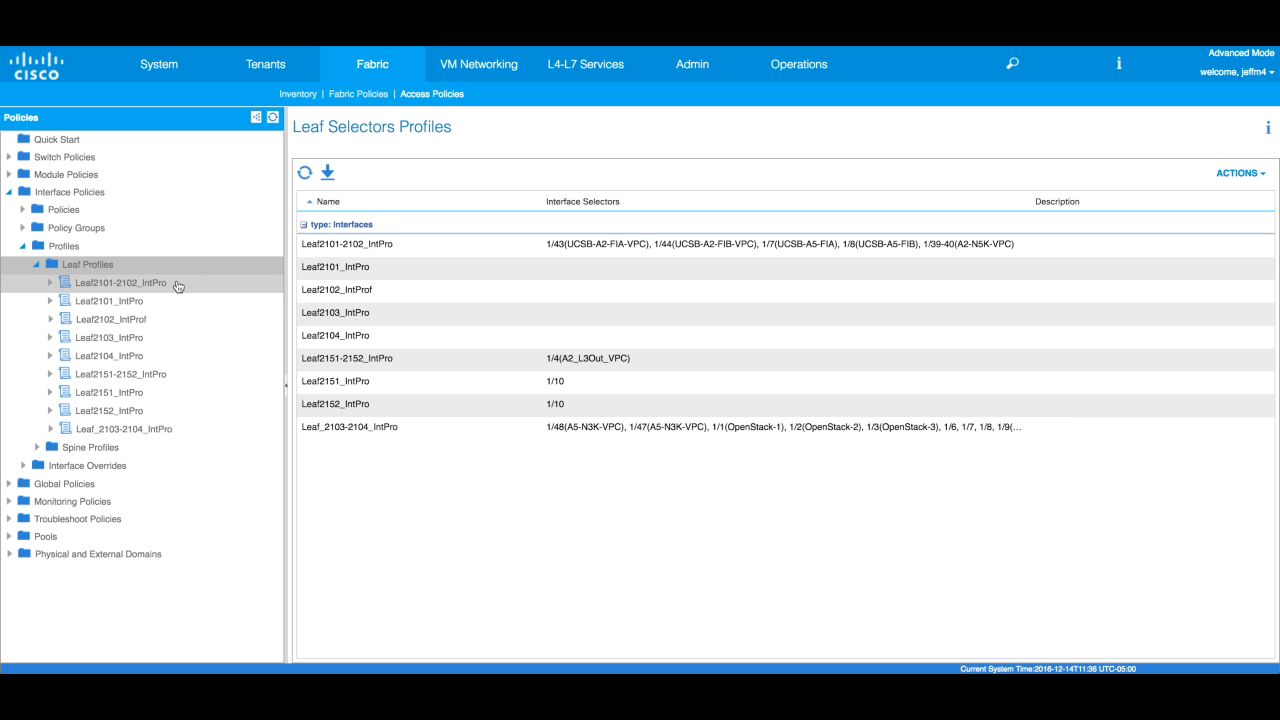
right_click(126, 325)
- Delete the misnamed Leaf2102_IntProf and recreate the leaf interface profile as Leaf2102_IntPro
click(177, 373)
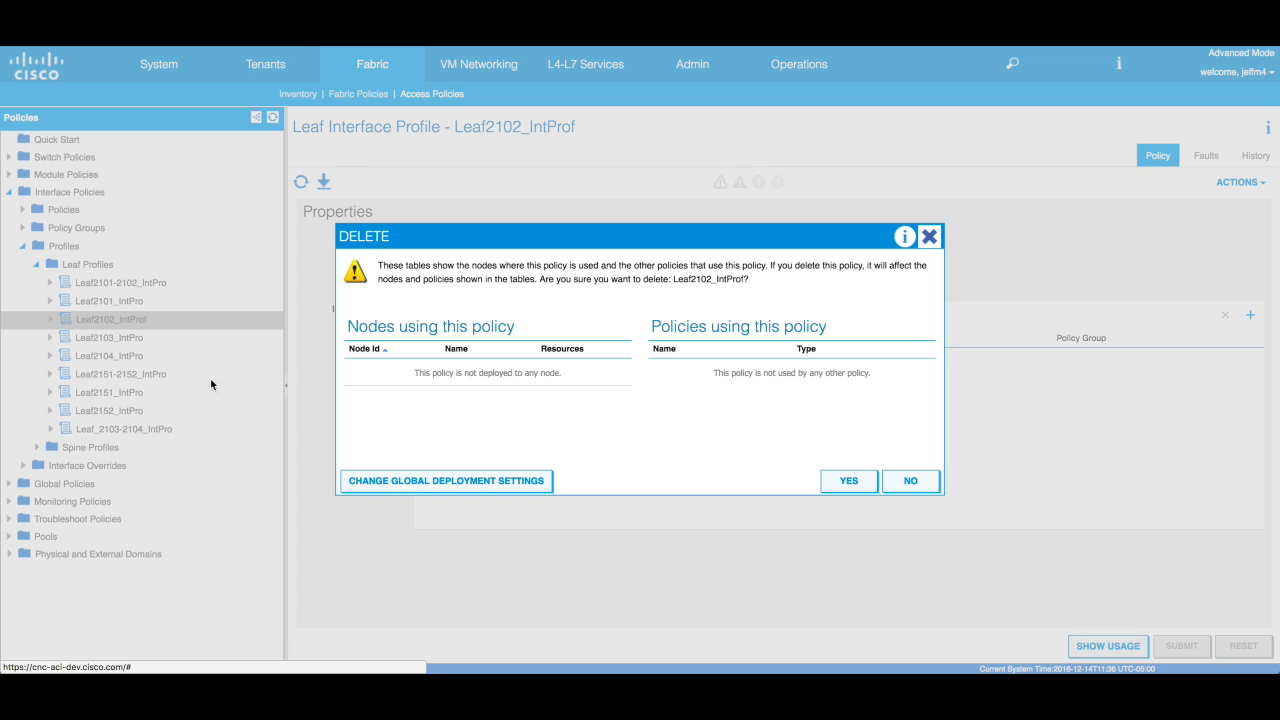
click(848, 480)
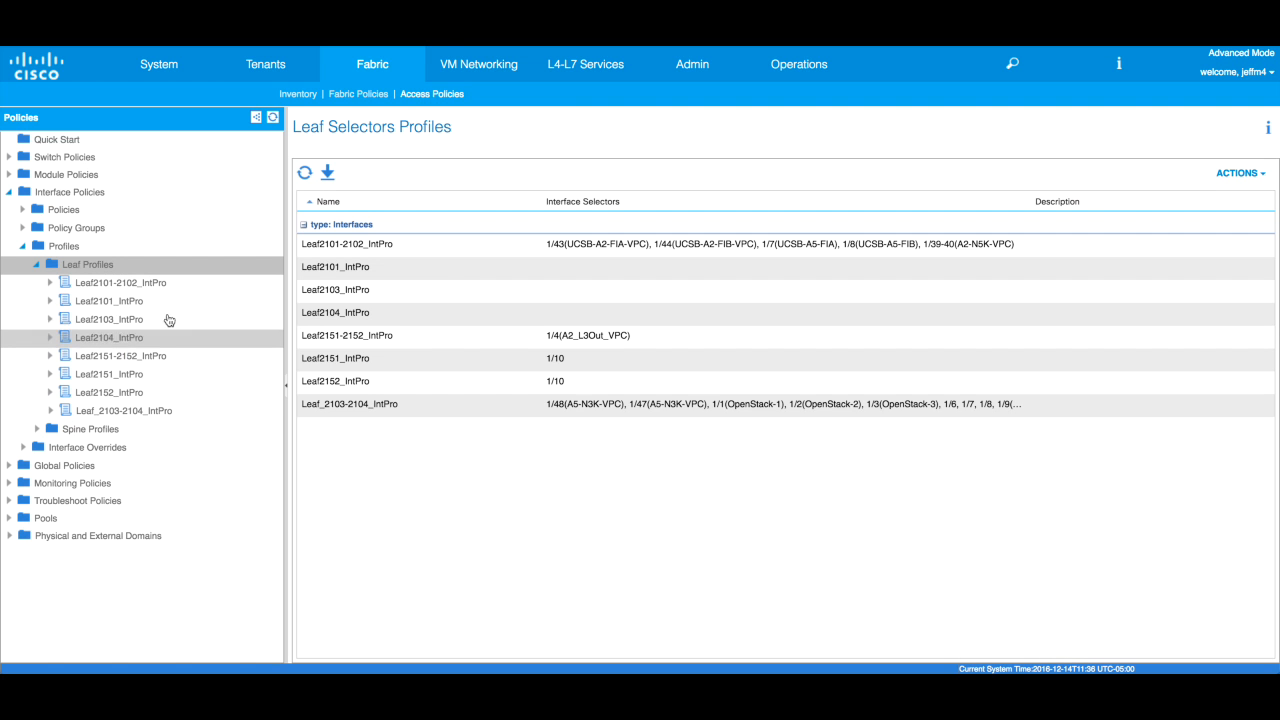
right_click(105, 270)
click(140, 277)
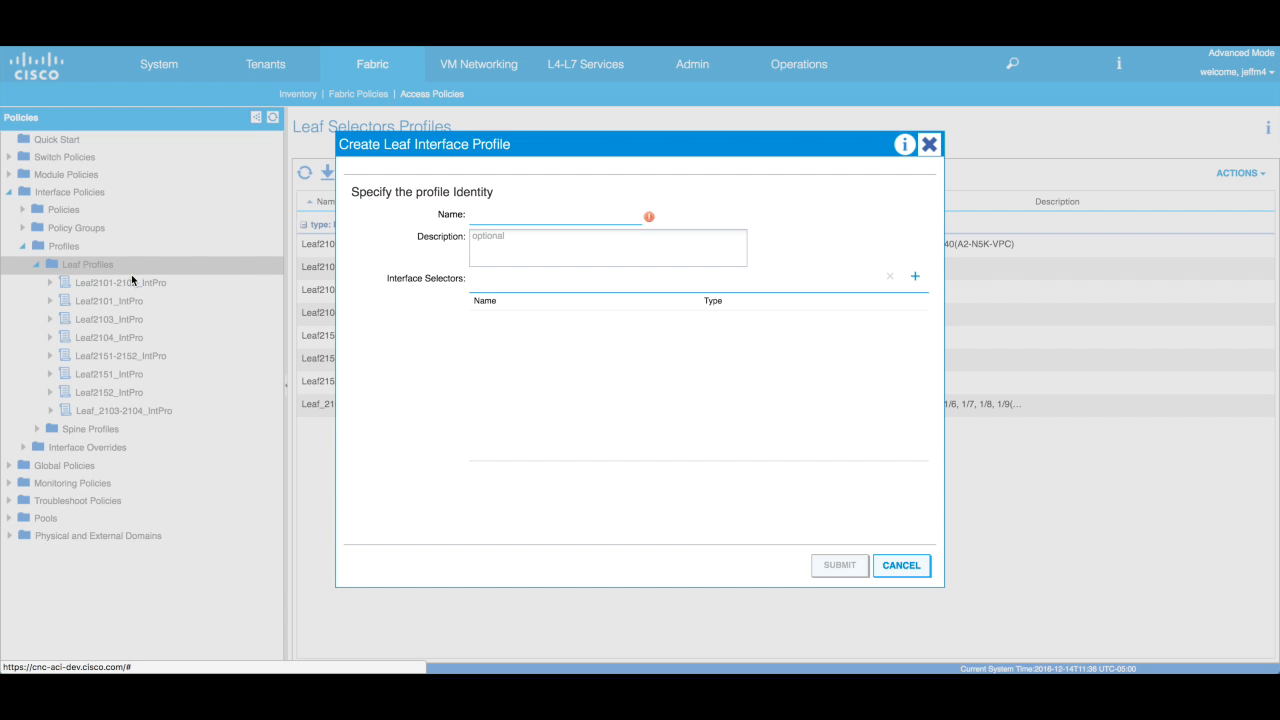
text(Leaf20)
key(BackSpace)
key(BackSpace)
key(BackSpace)
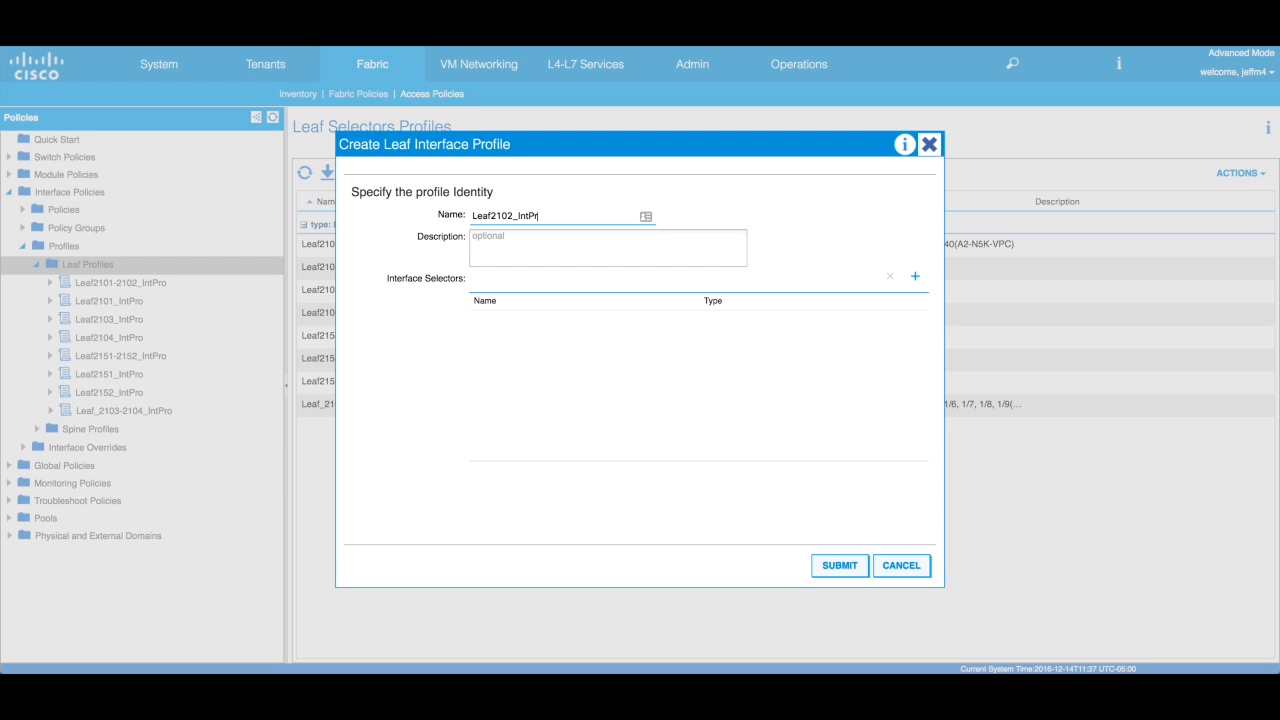
click(850, 565)
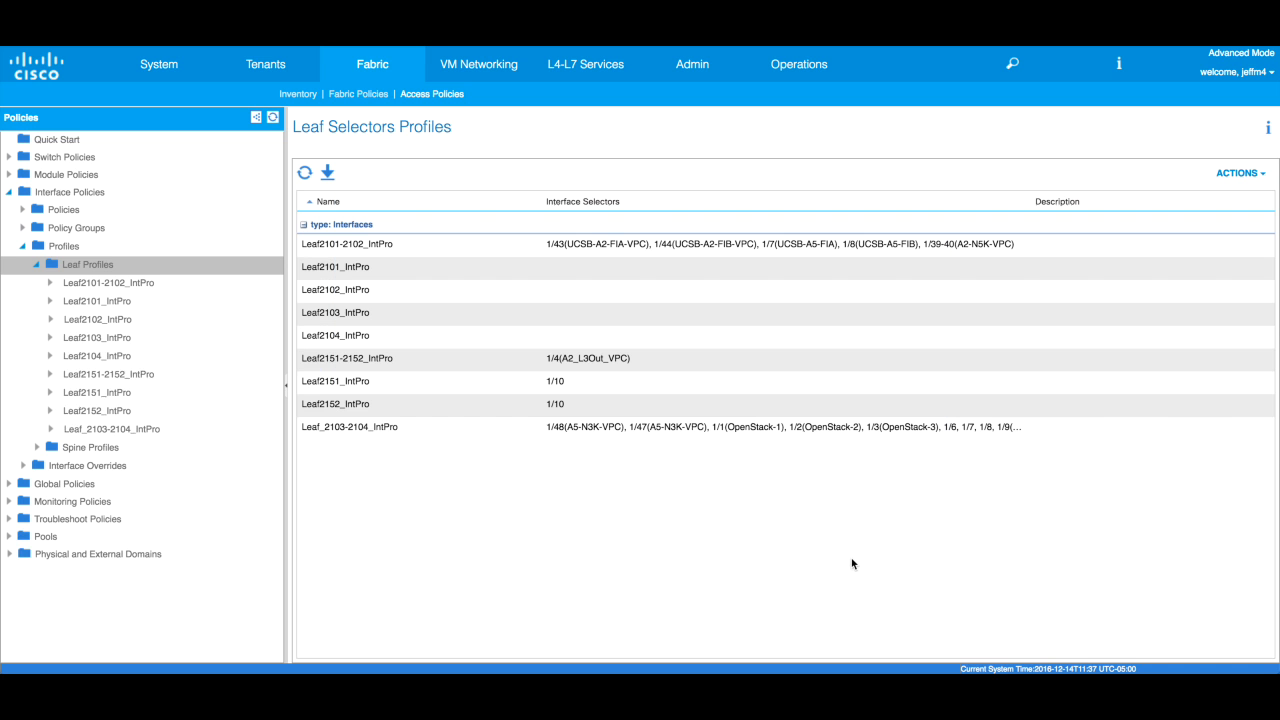
- Open the Leaf2101_SwPro profile under Switch Policies > Profiles > Leaf Profiles
click(10, 158)
click(22, 212)
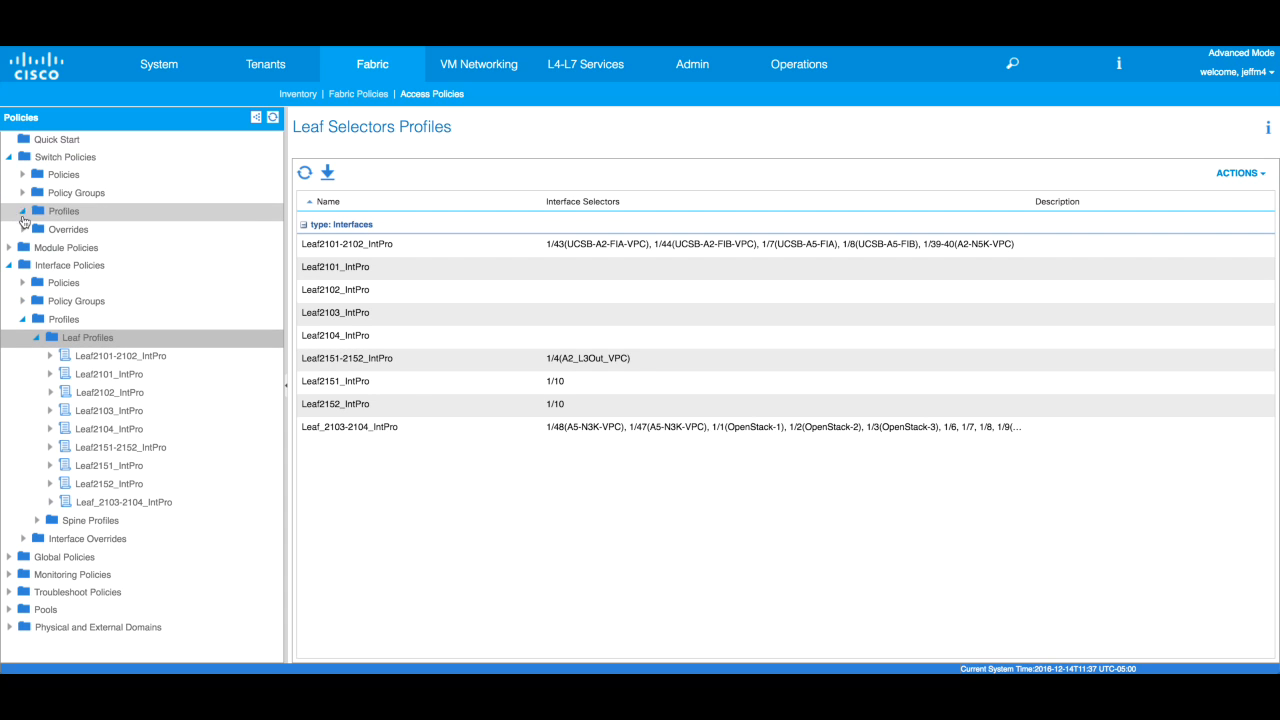
click(35, 230)
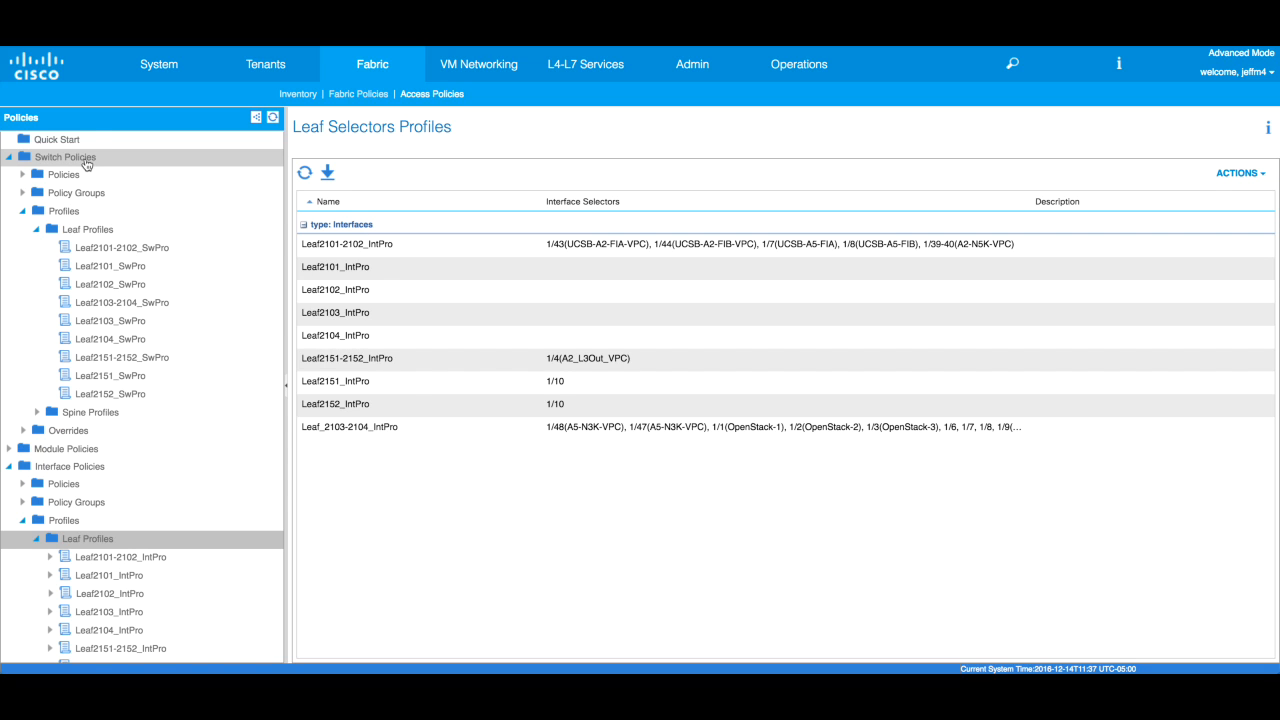
click(155, 276)
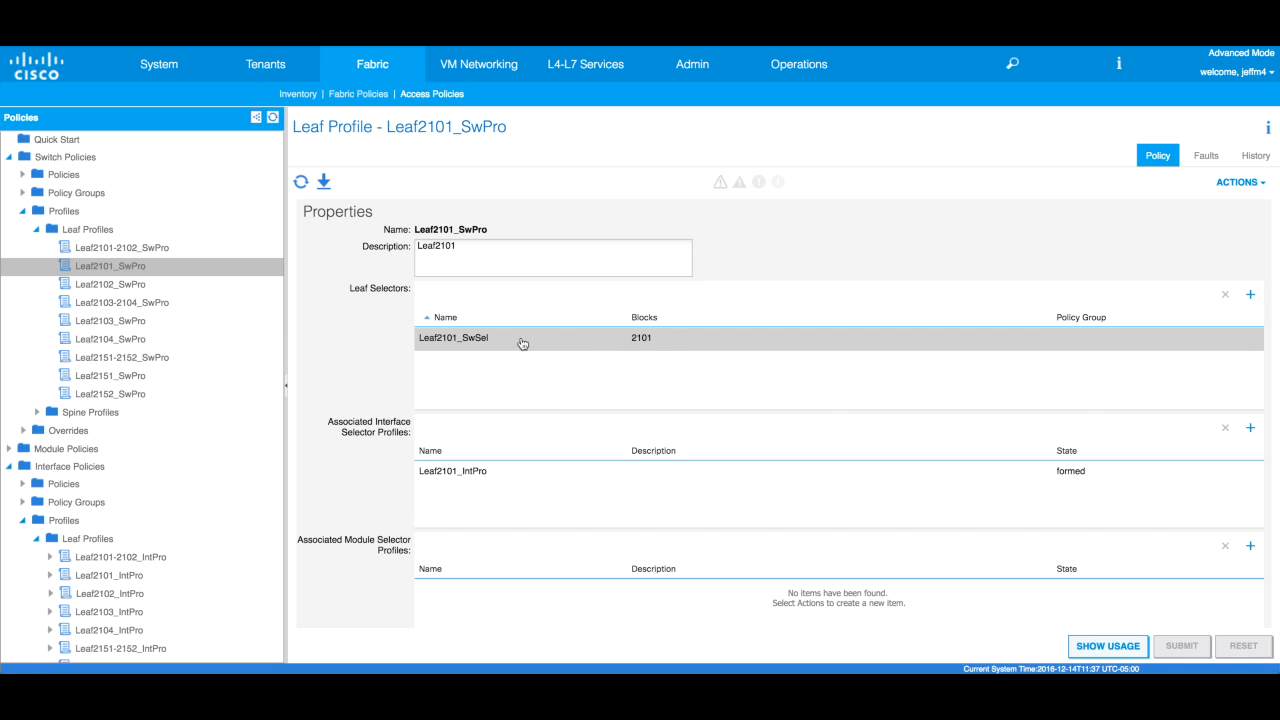
- Inspect the Leaf2101_SwSel selector's switch block, then cancel without changes
click(667, 340)
double_click(666, 342)
click(1045, 340)
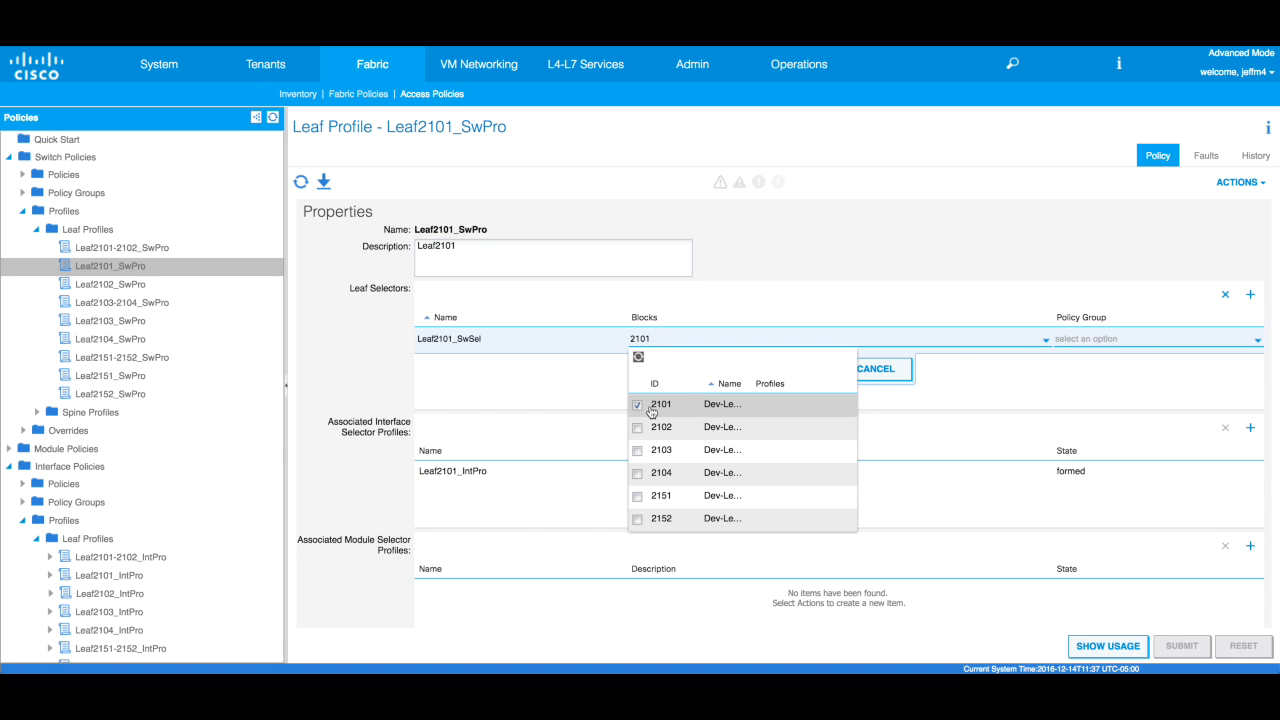
click(983, 374)
click(885, 369)
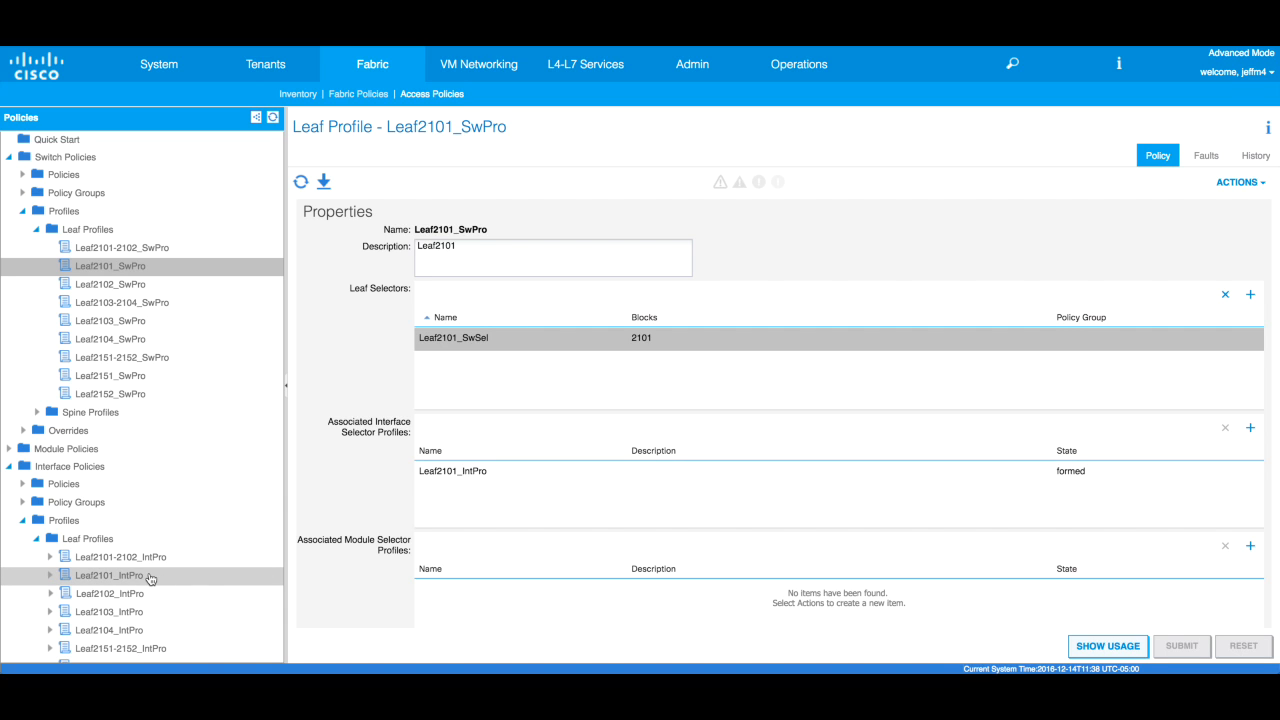
right_click(155, 288)
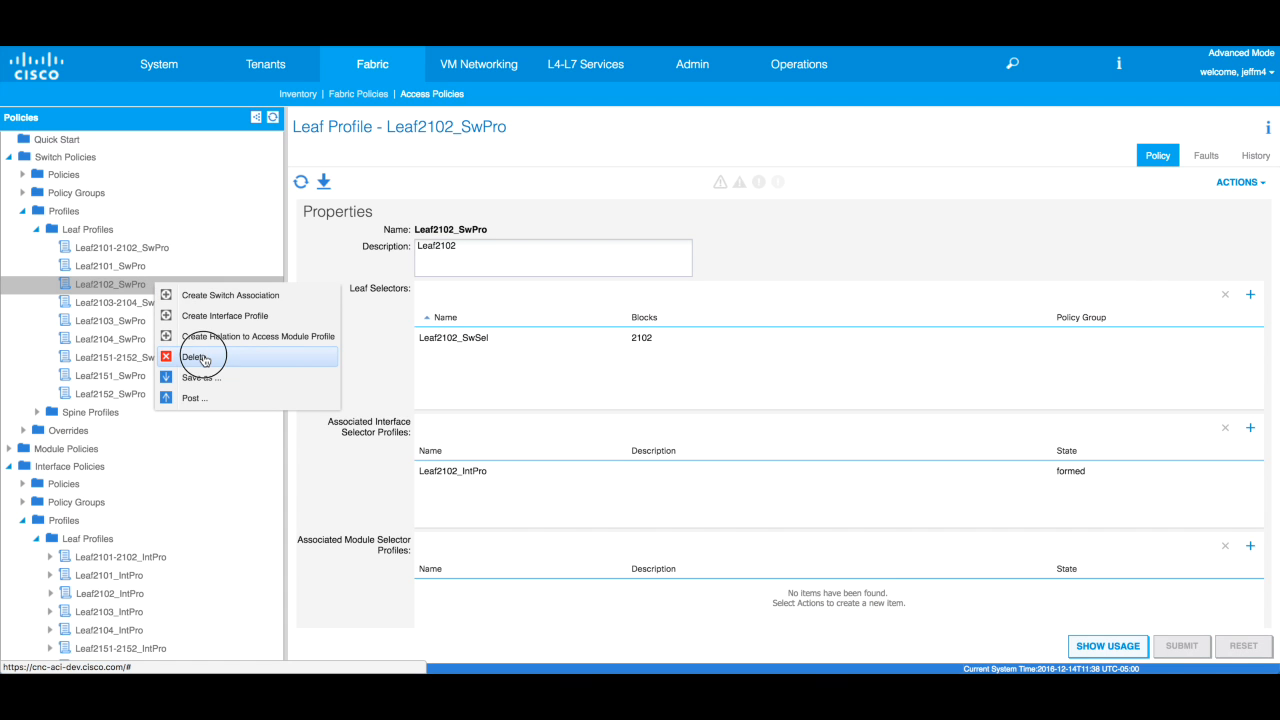
- Delete the old Leaf2102_SwPro leaf profile and start a new one named Leaf2102_SwPro
click(202, 355)
click(848, 480)
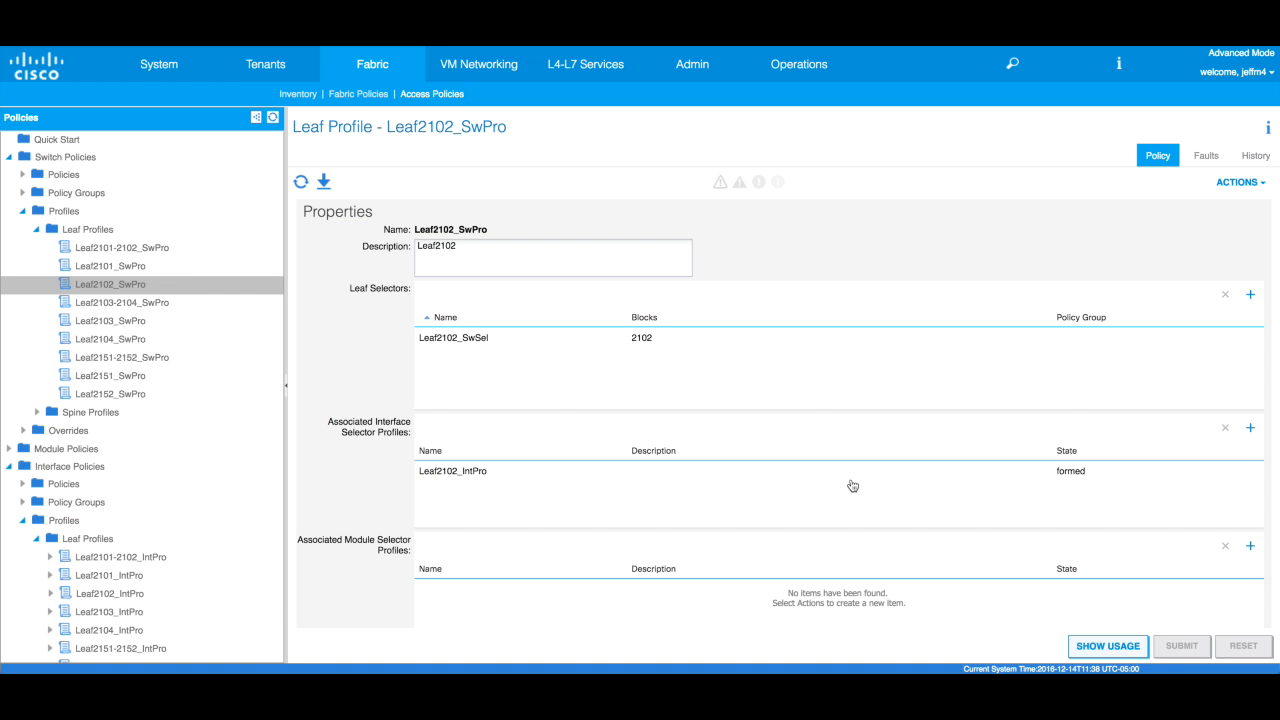
right_click(110, 232)
click(152, 244)
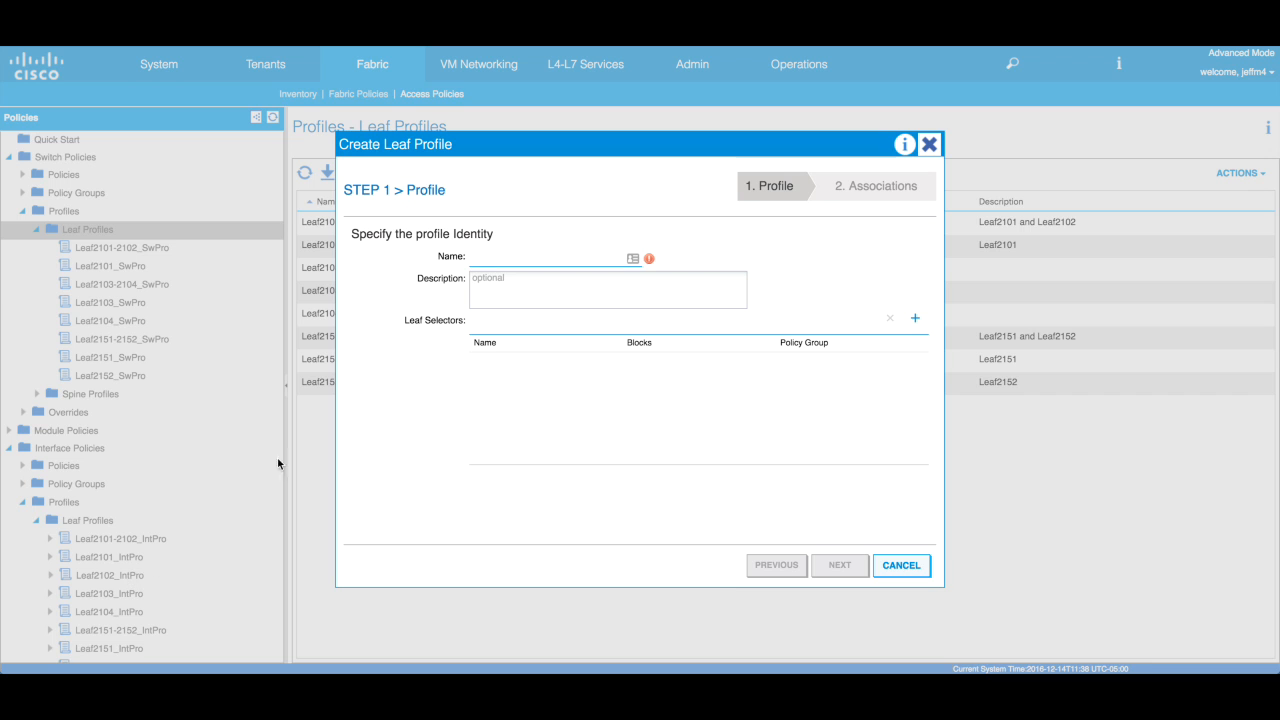
click(481, 259)
text(Leaf2)
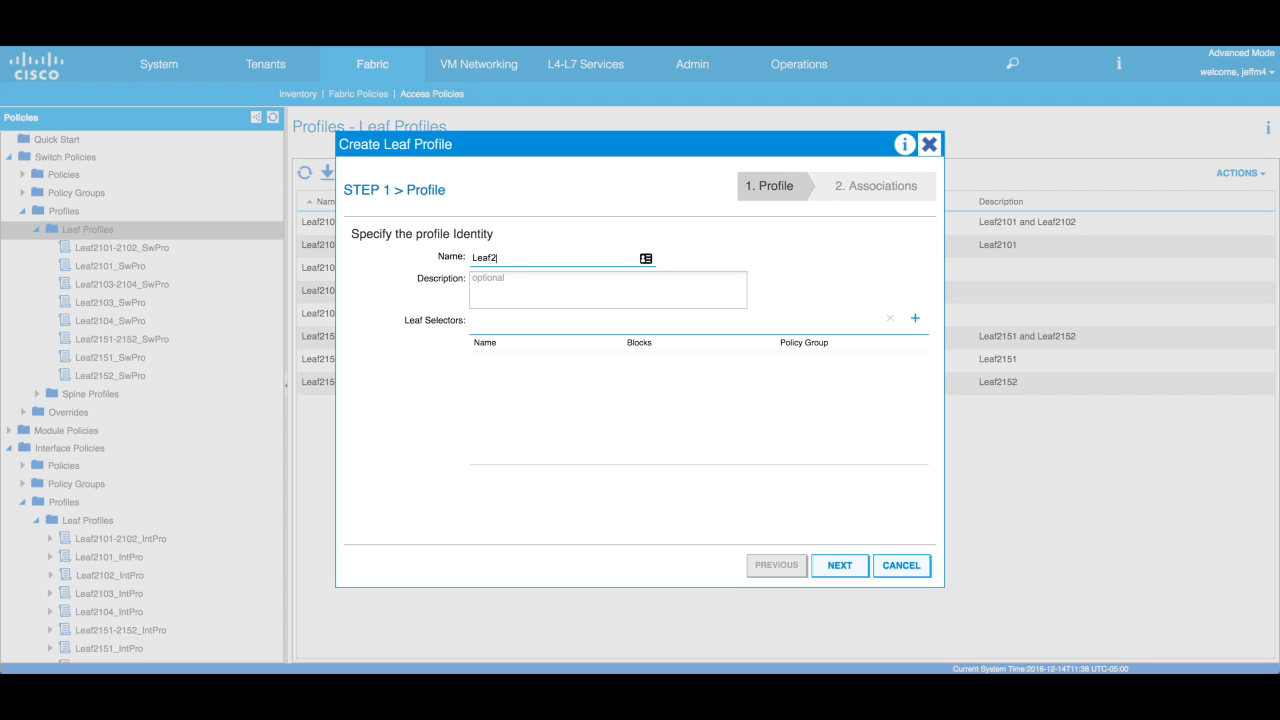
text(102_SwPro)
- Add leaf selector Leaf2102_SwSel covering switch block 2102
click(917, 320)
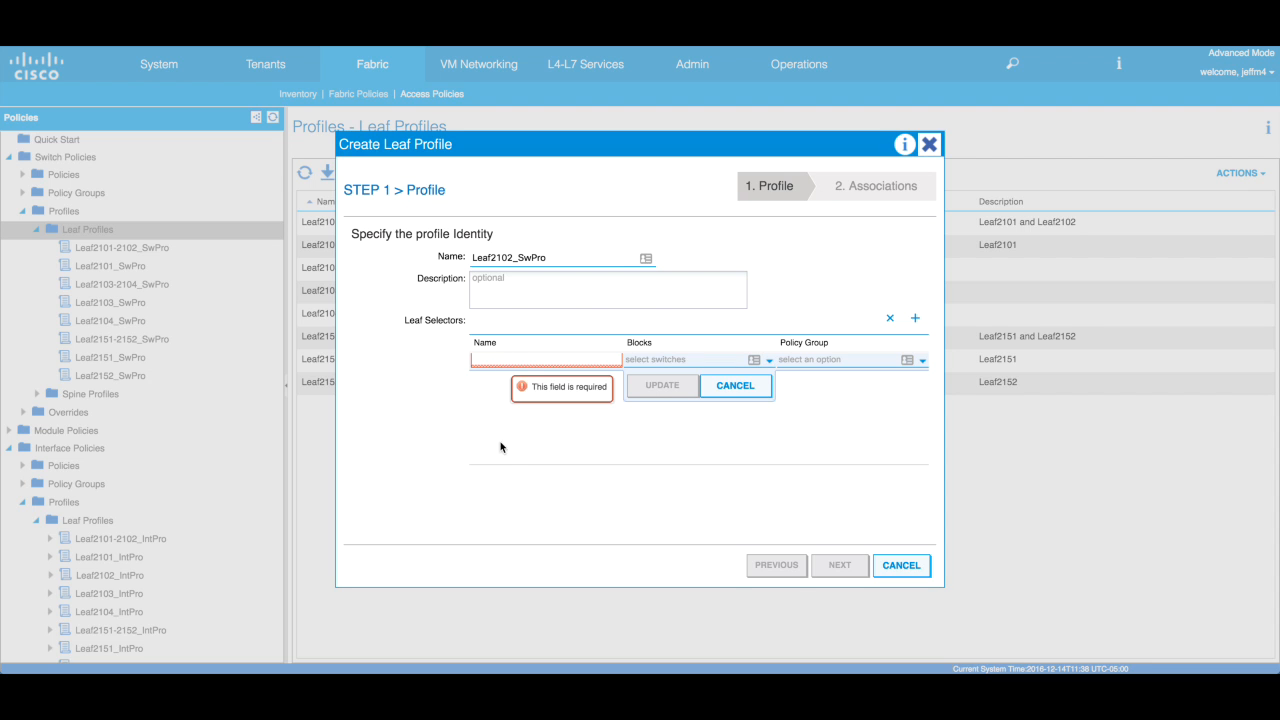
text(Leaf)
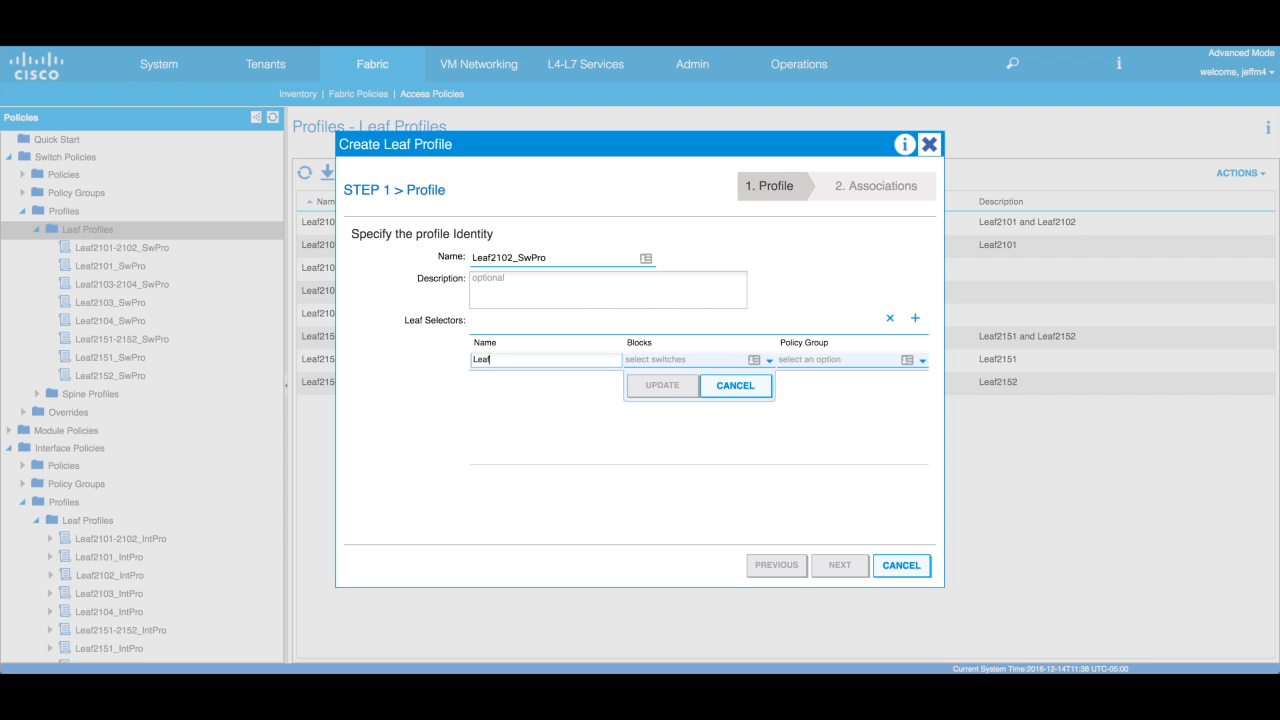
text(2102_SwSel)
click(769, 360)
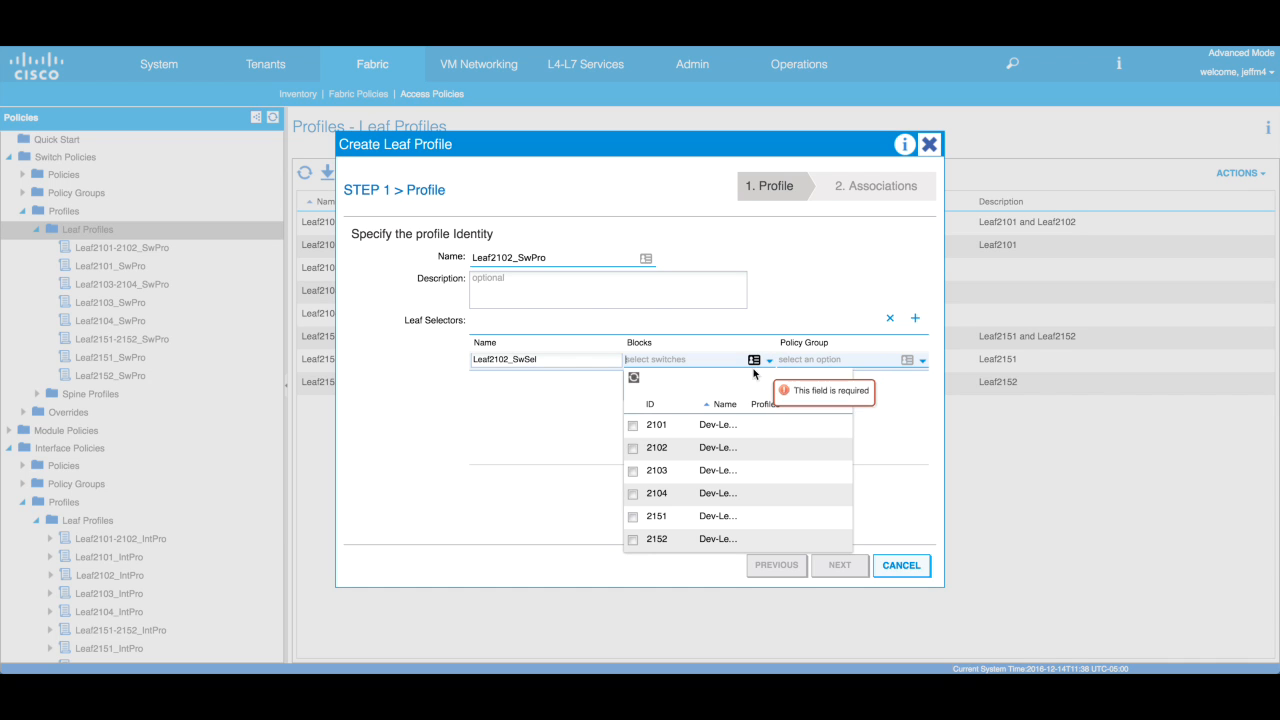
click(632, 448)
click(590, 427)
click(660, 385)
- Associate interface profile Leaf2102_IntPro and finish creating the leaf profile
click(836, 565)
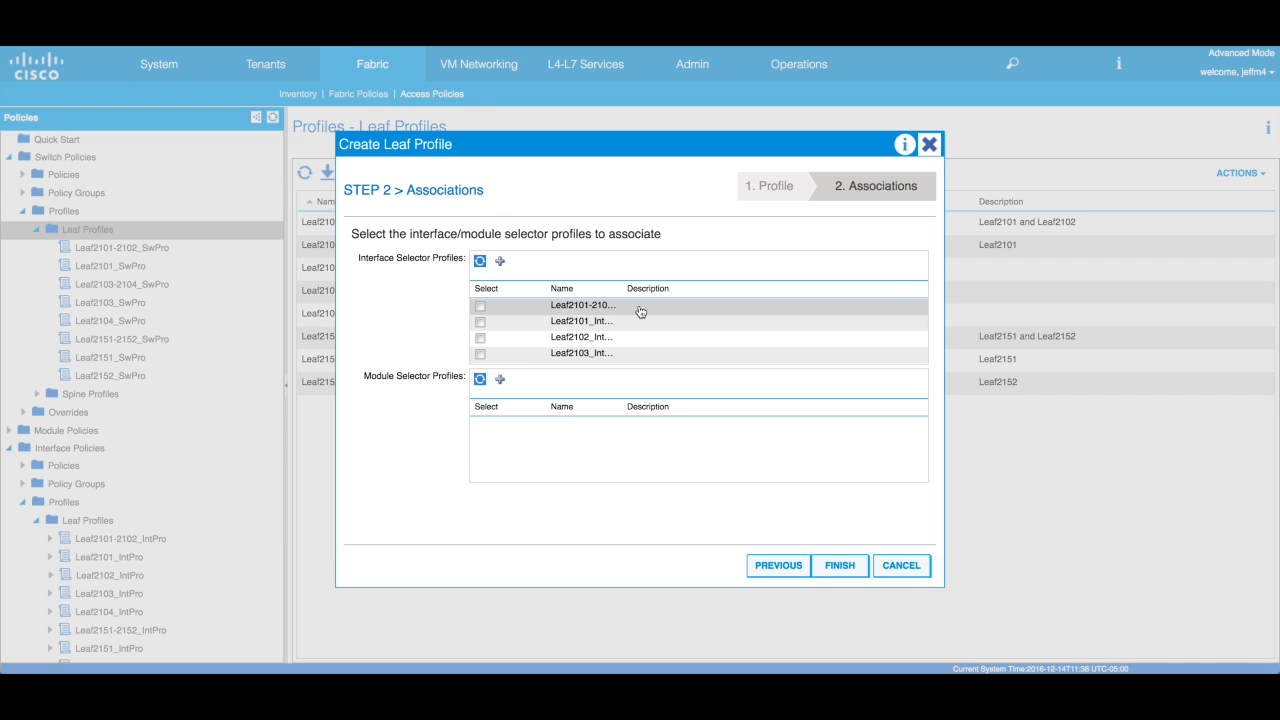
drag(623, 288, 732, 288)
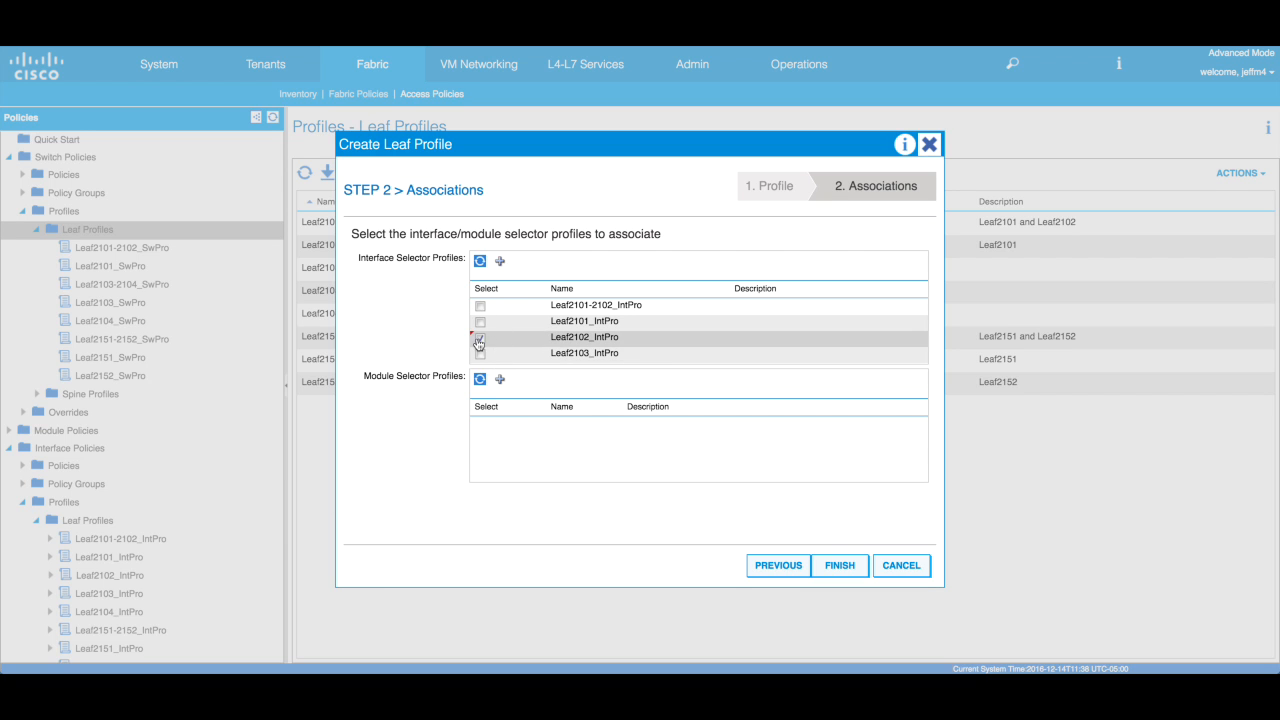
click(839, 565)
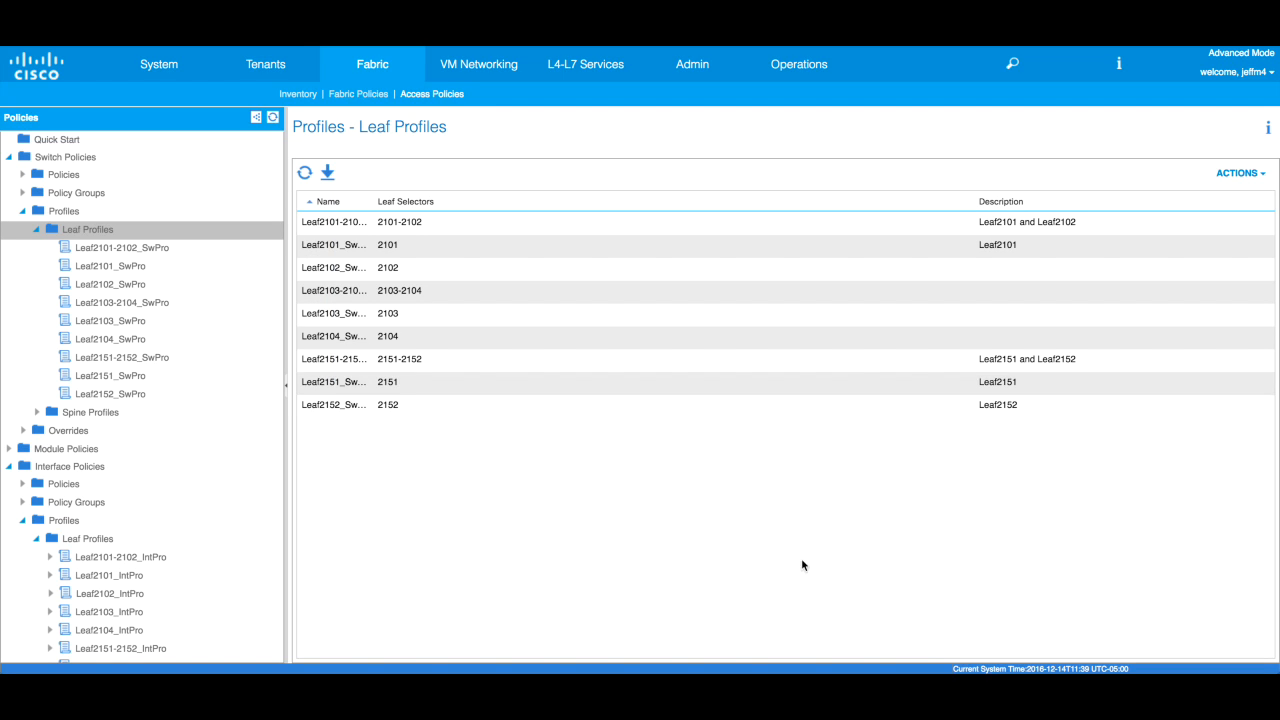
- View Leaf2102_SwPro showing selector Leaf2102_SwSel on block 2102 and Leaf2102_IntPro formed
click(139, 285)
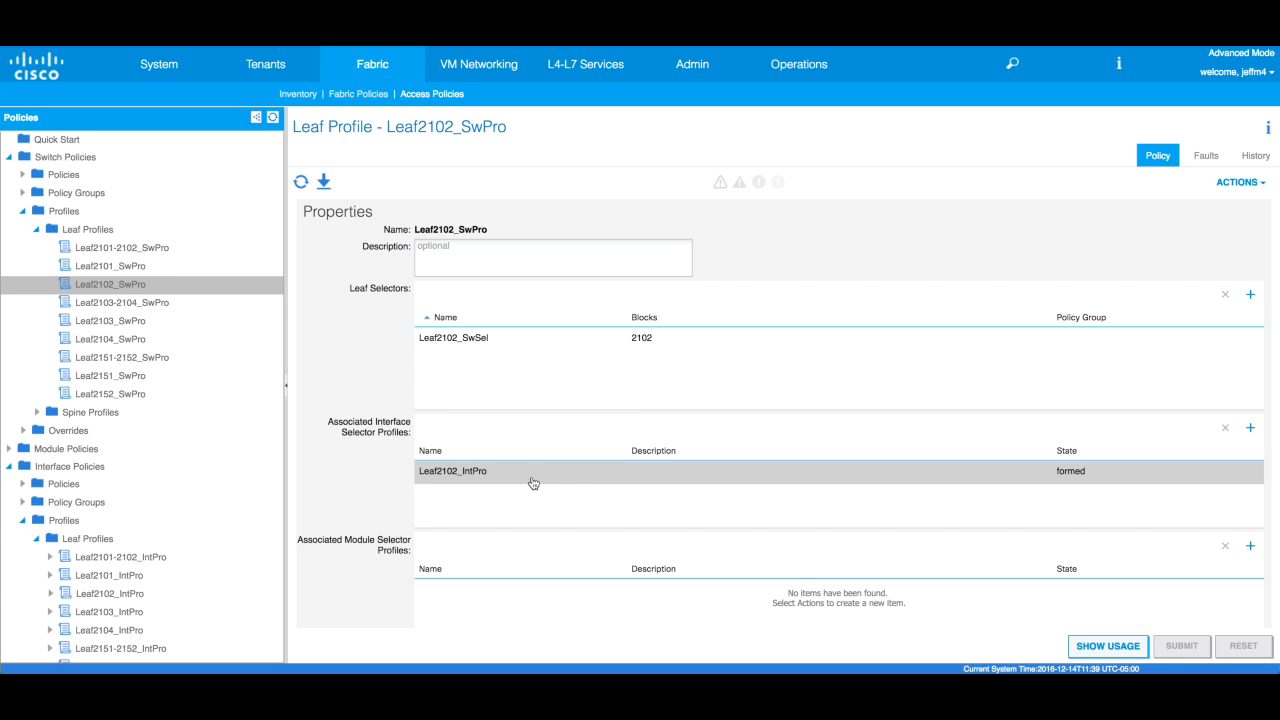
- Open the Virtual Port Channel default policy and begin a new VPC explicit protection group
click(23, 211)
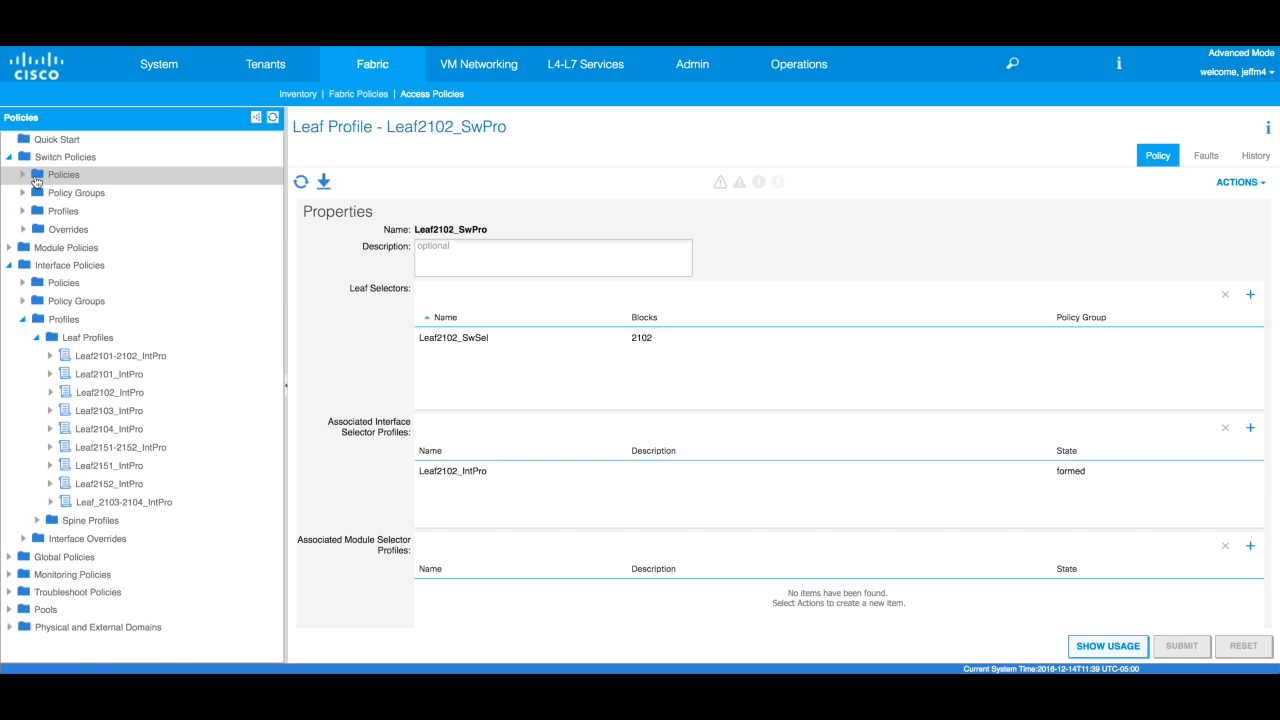
click(22, 174)
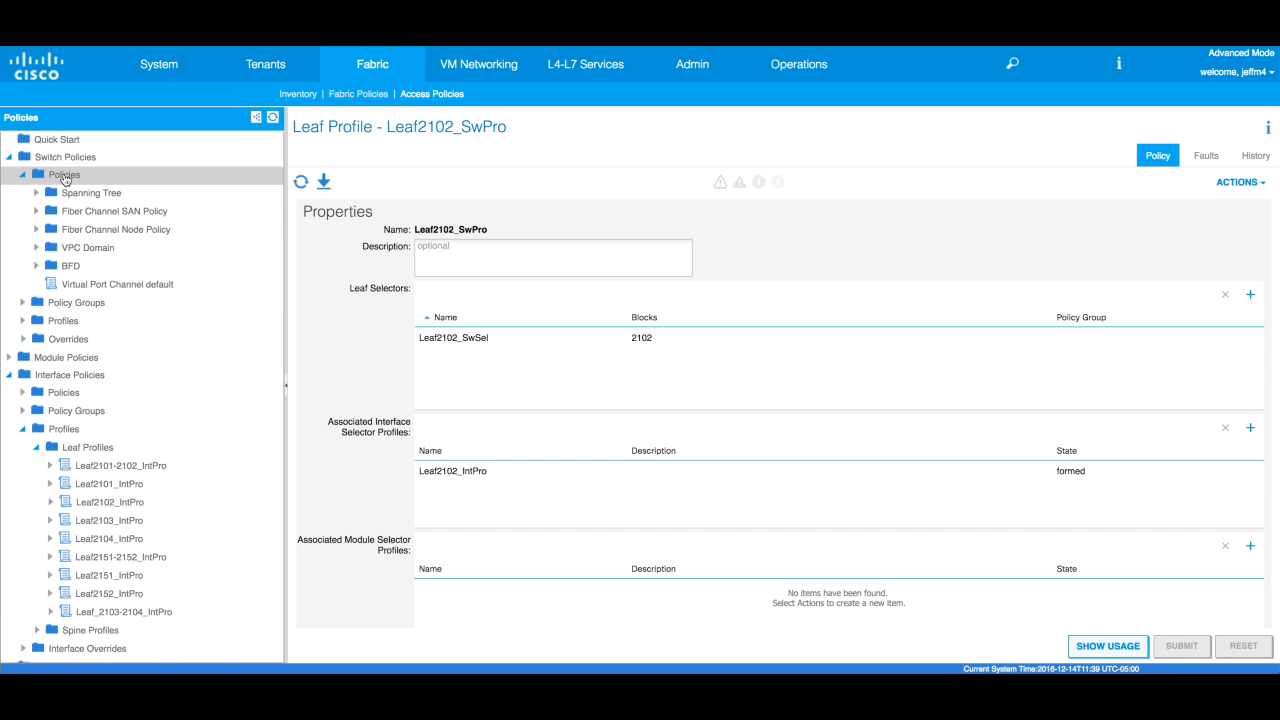
click(161, 287)
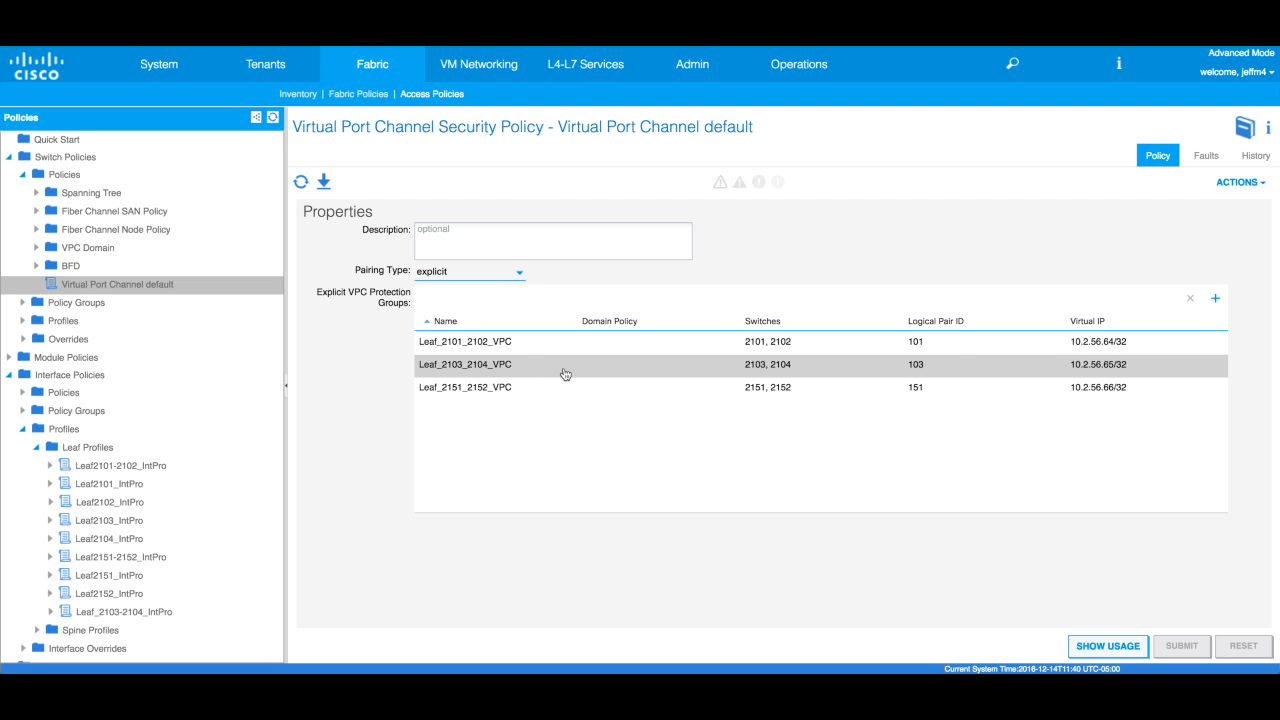
click(523, 344)
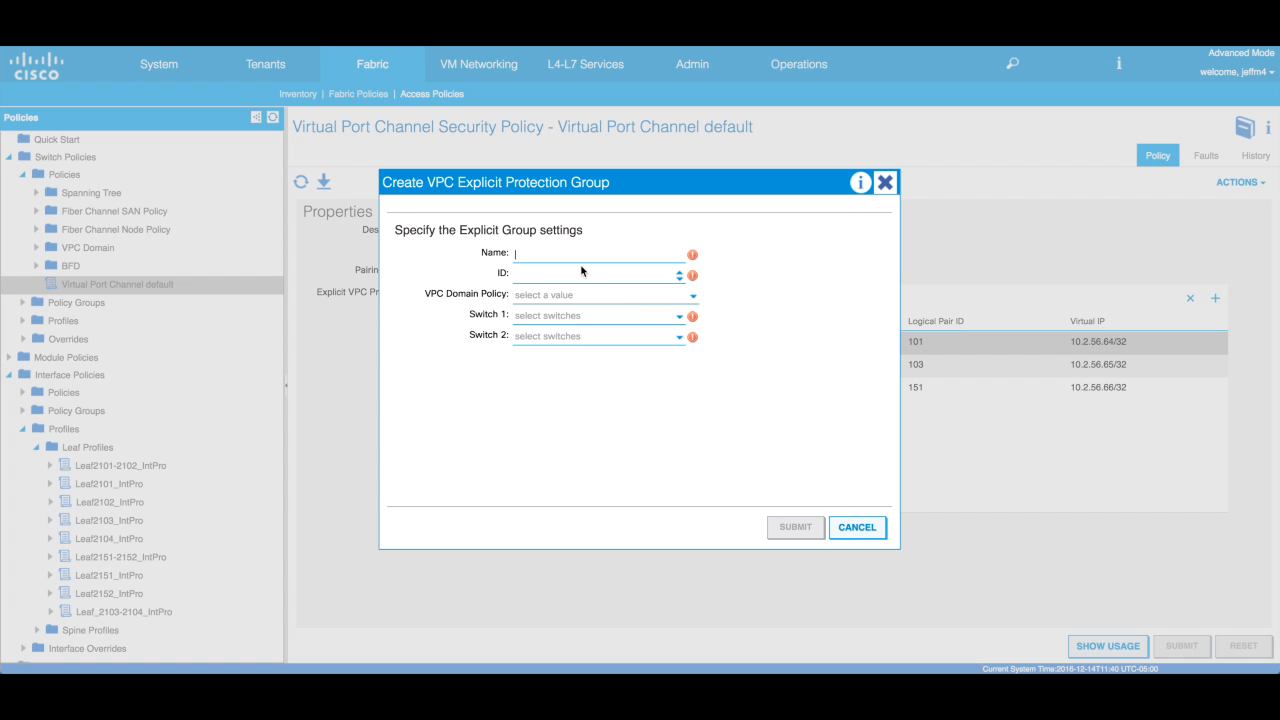
drag(572, 181, 787, 181)
text(Leaf)
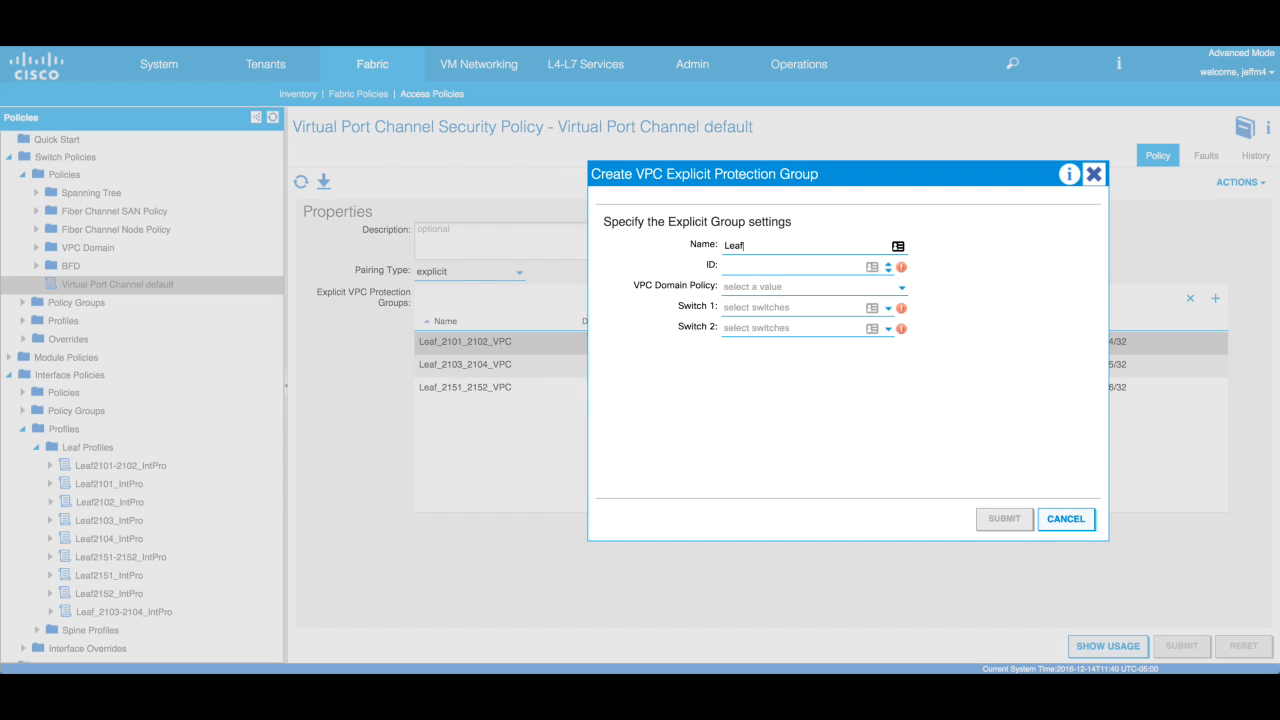
text(_21)
text(05_2106_VPC)
click(767, 309)
click(890, 308)
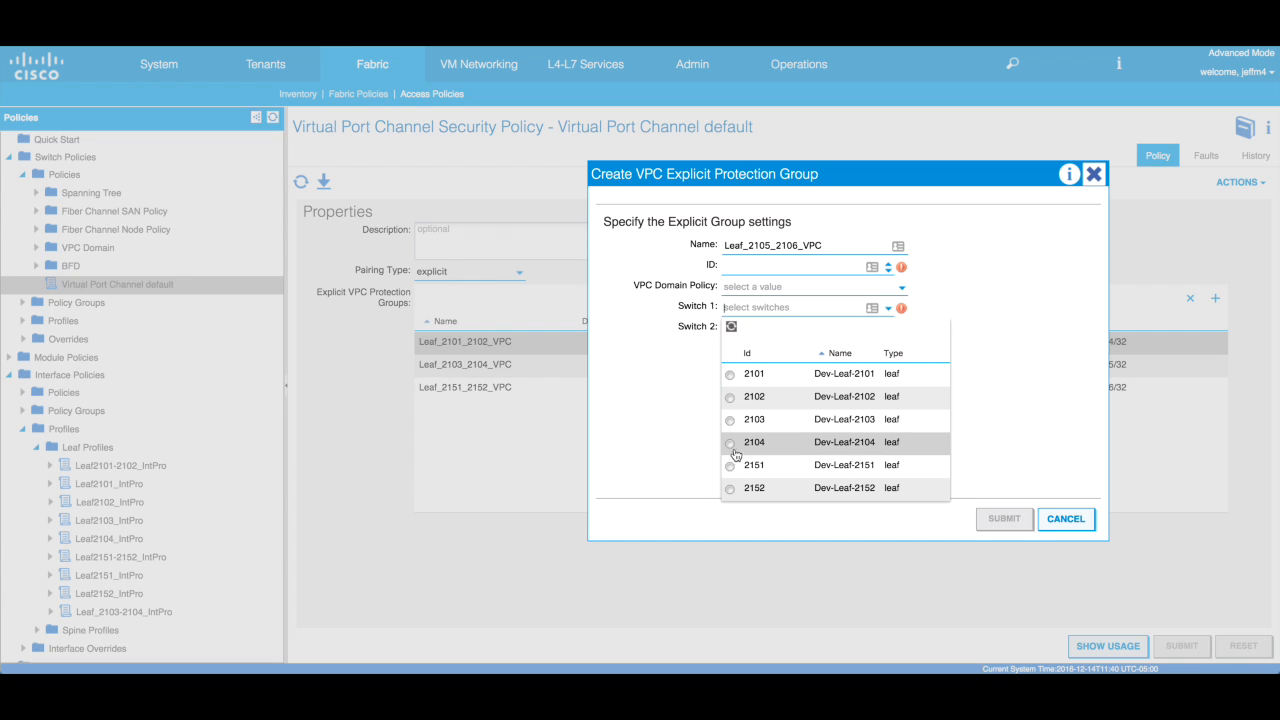
click(735, 470)
click(874, 329)
click(735, 513)
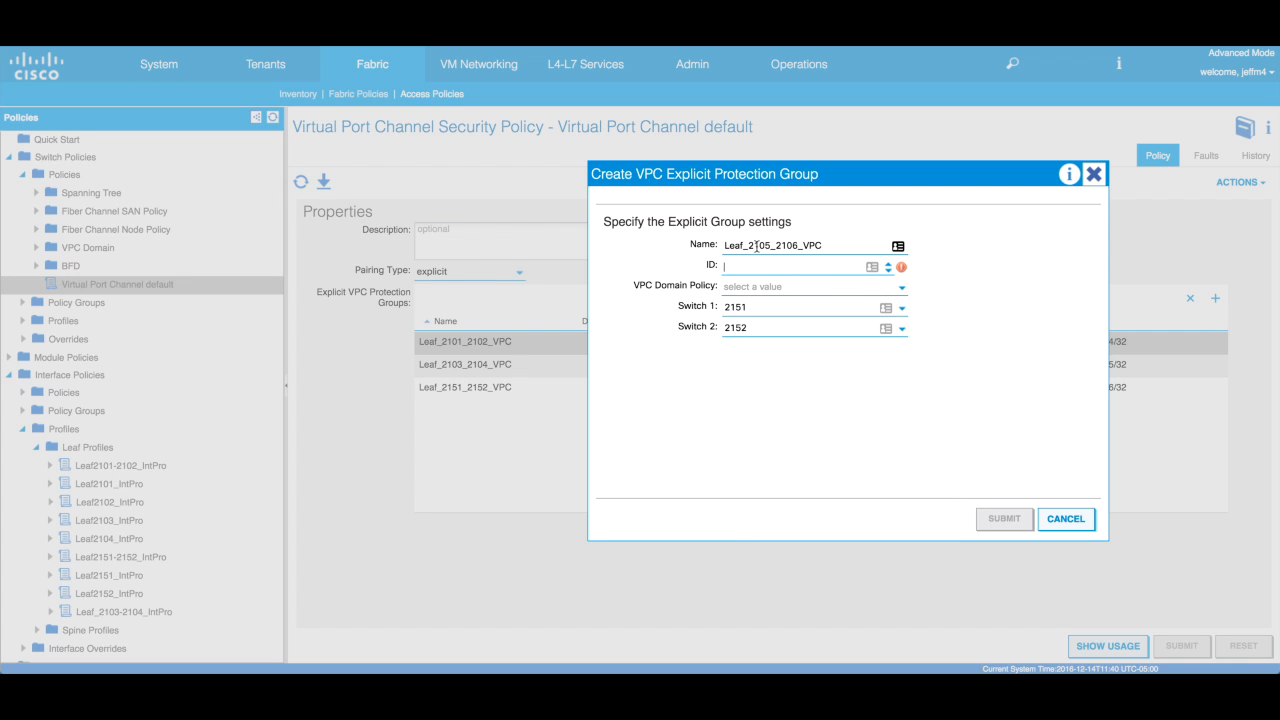
drag(753, 245, 772, 245)
drag(850, 179, 595, 190)
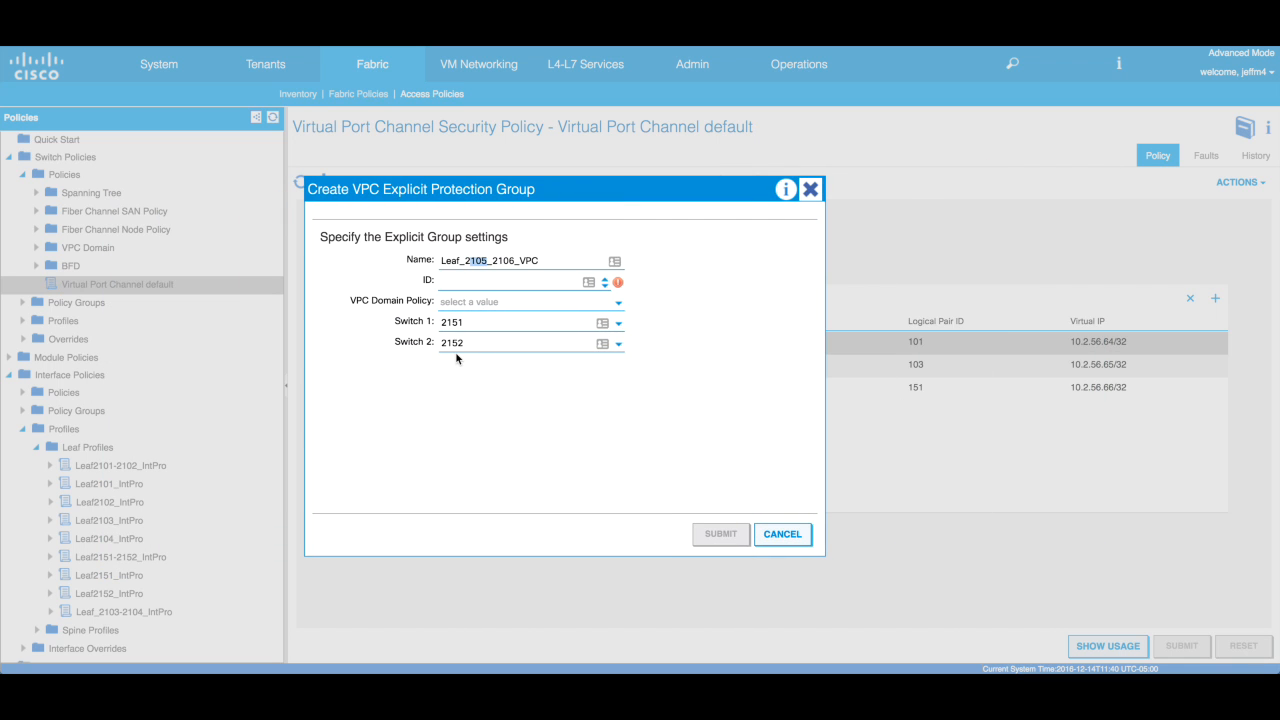
click(471, 282)
text(210)
text(5)
key(BackSpace)
key(BackSpace)
key(BackSpace)
key(BackSpace)
text(105)
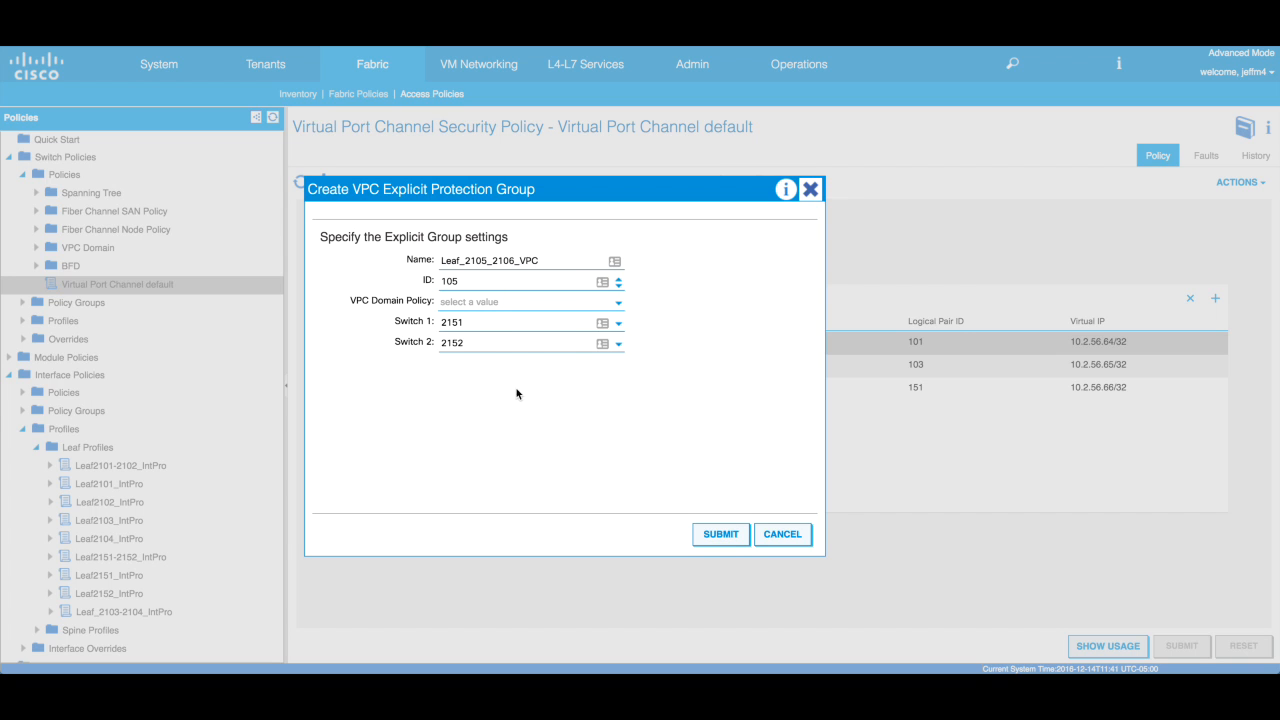
click(476, 262)
key(BackSpace)
text(5)
click(484, 287)
drag(628, 190, 612, 185)
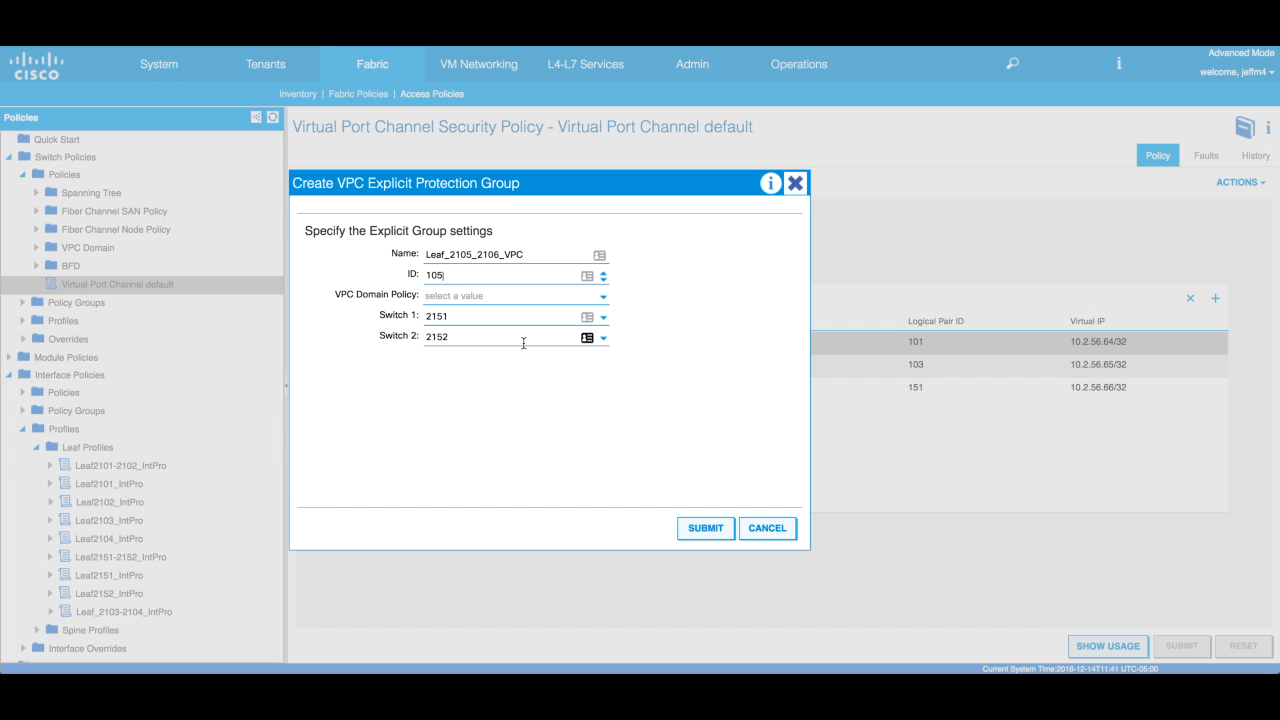
click(765, 528)
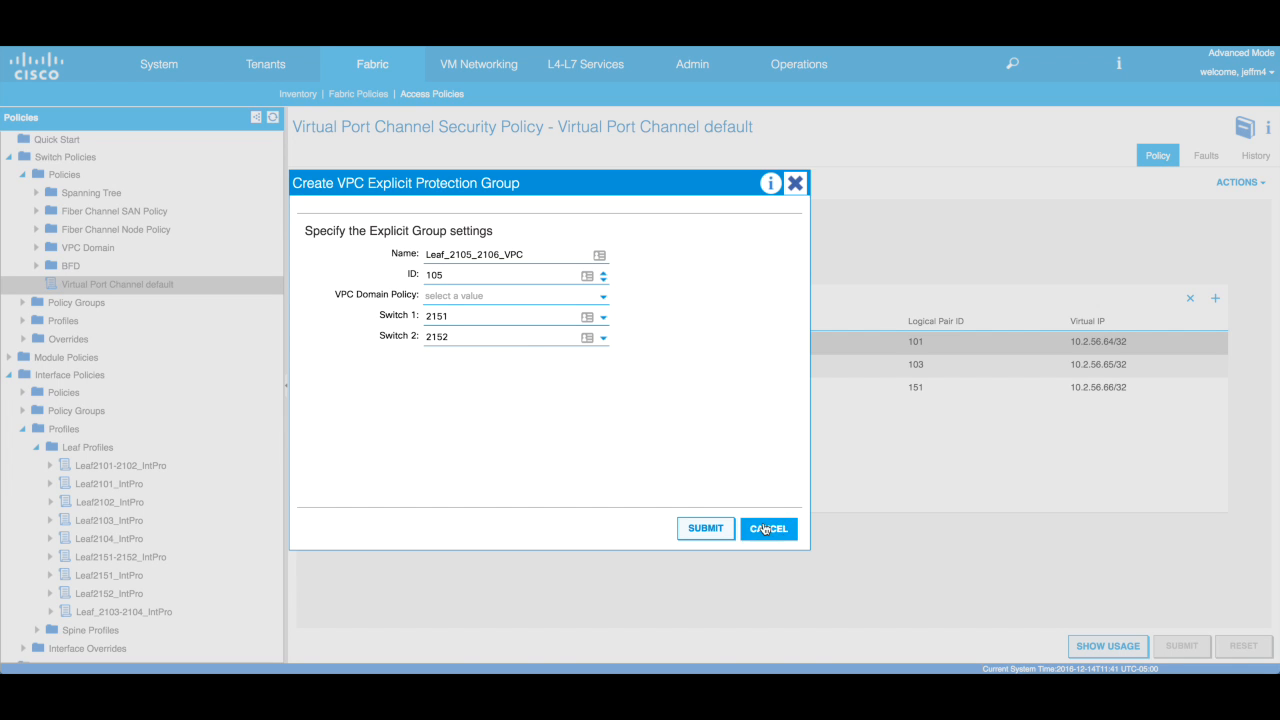
click(601, 392)
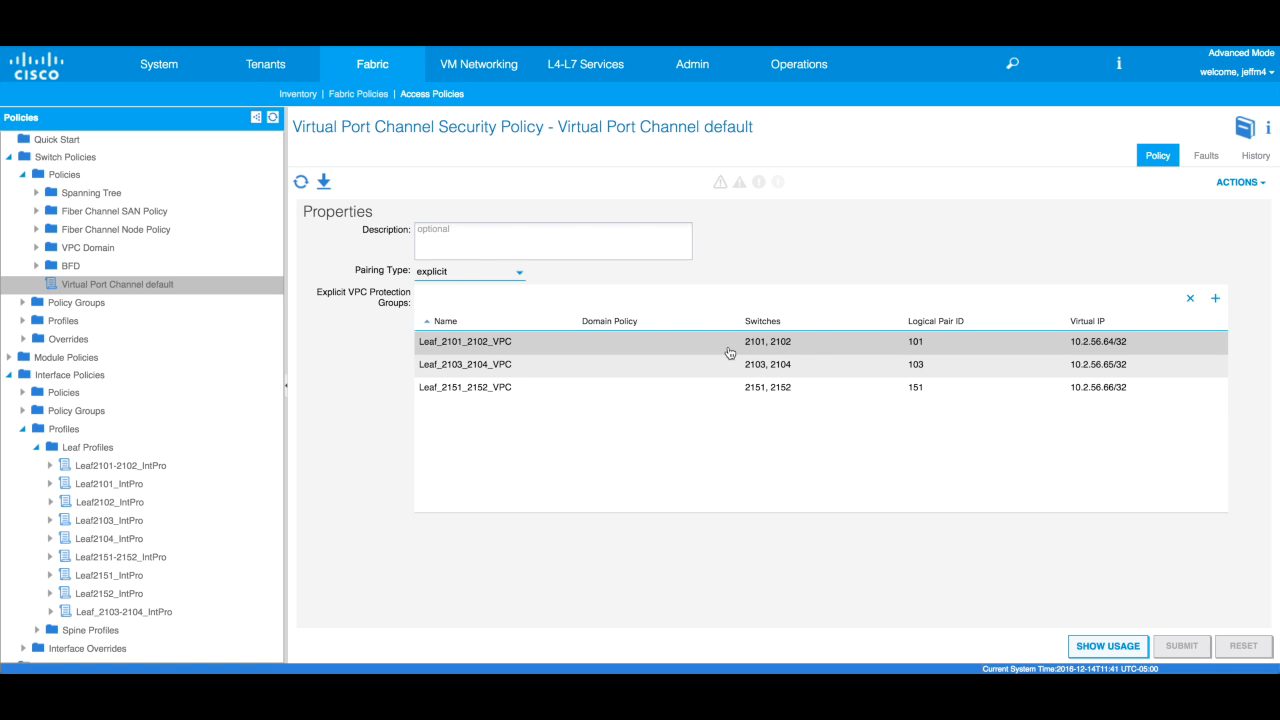
- Select Leaf_2101_2102_VPC, collapse the policy tree, view Quick Start, and re-expand Interface Policies
click(916, 349)
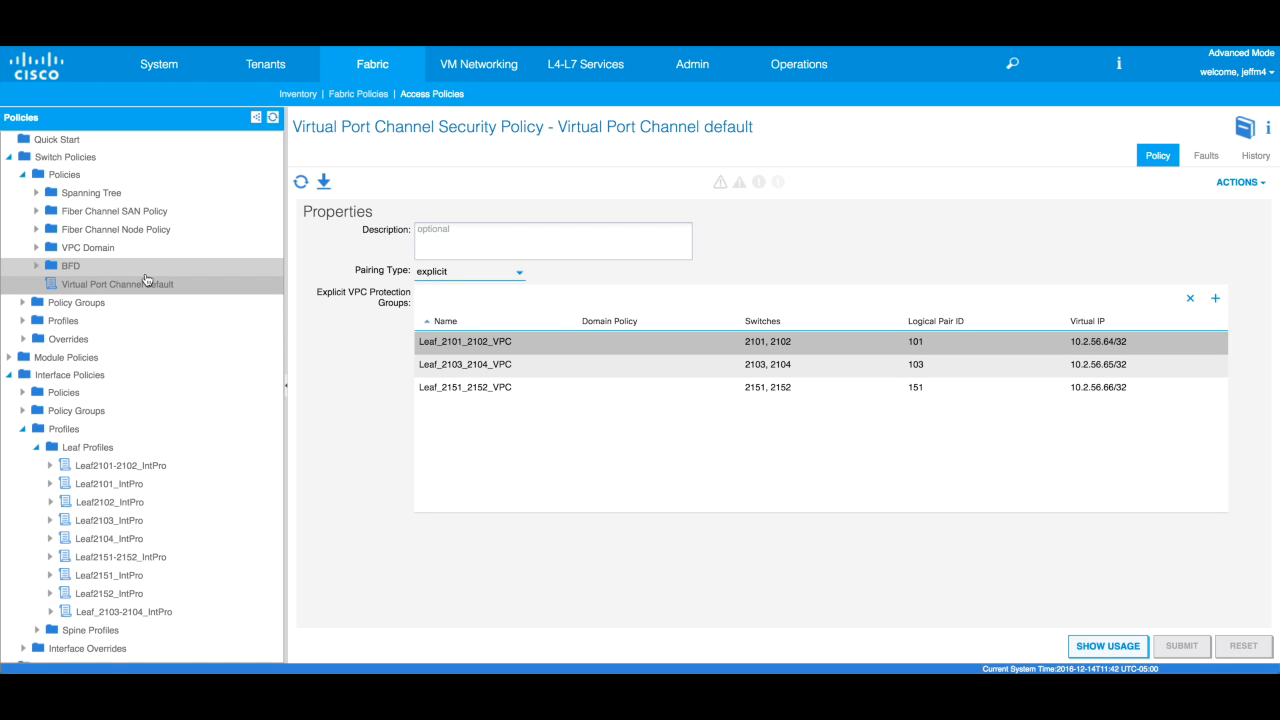
click(24, 175)
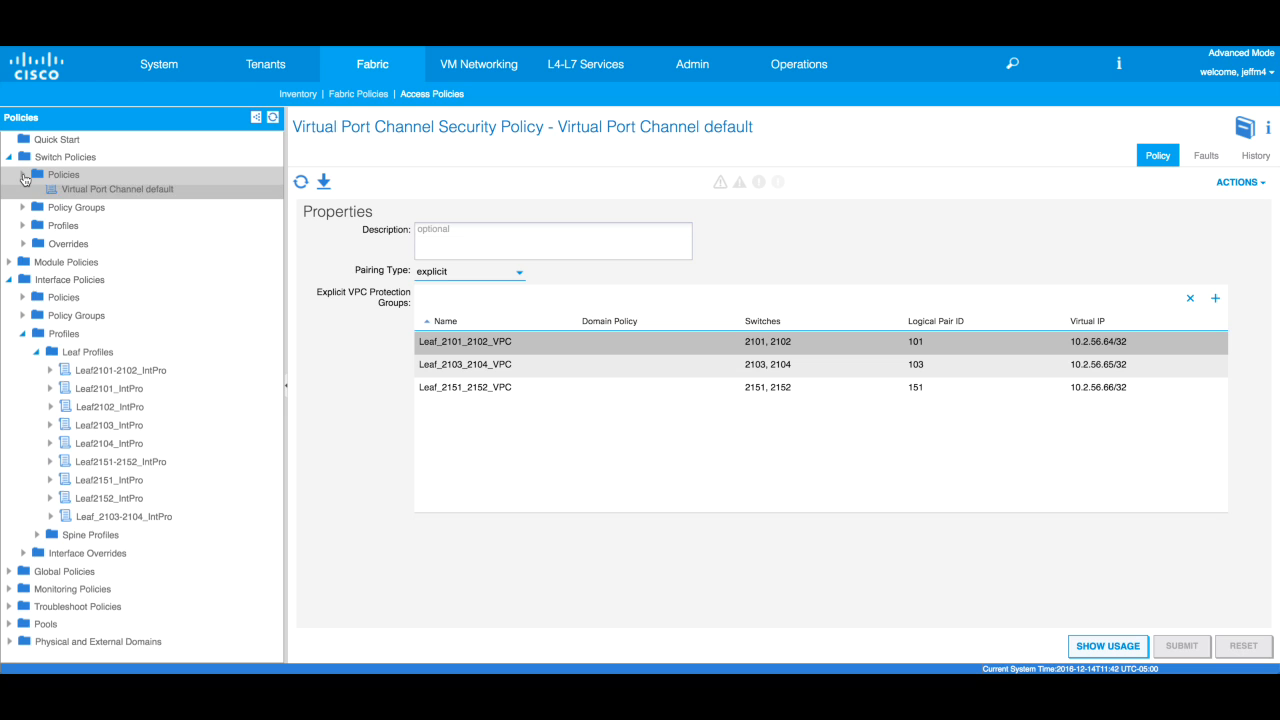
click(9, 158)
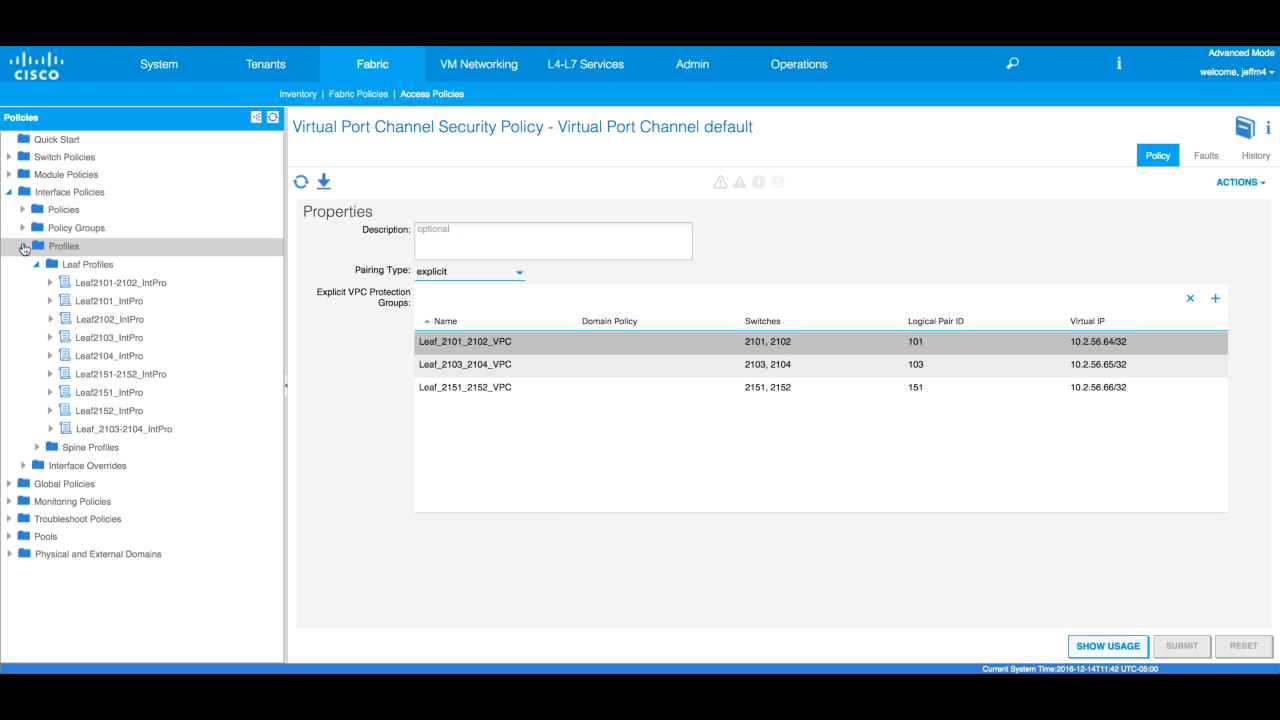
click(23, 246)
click(9, 193)
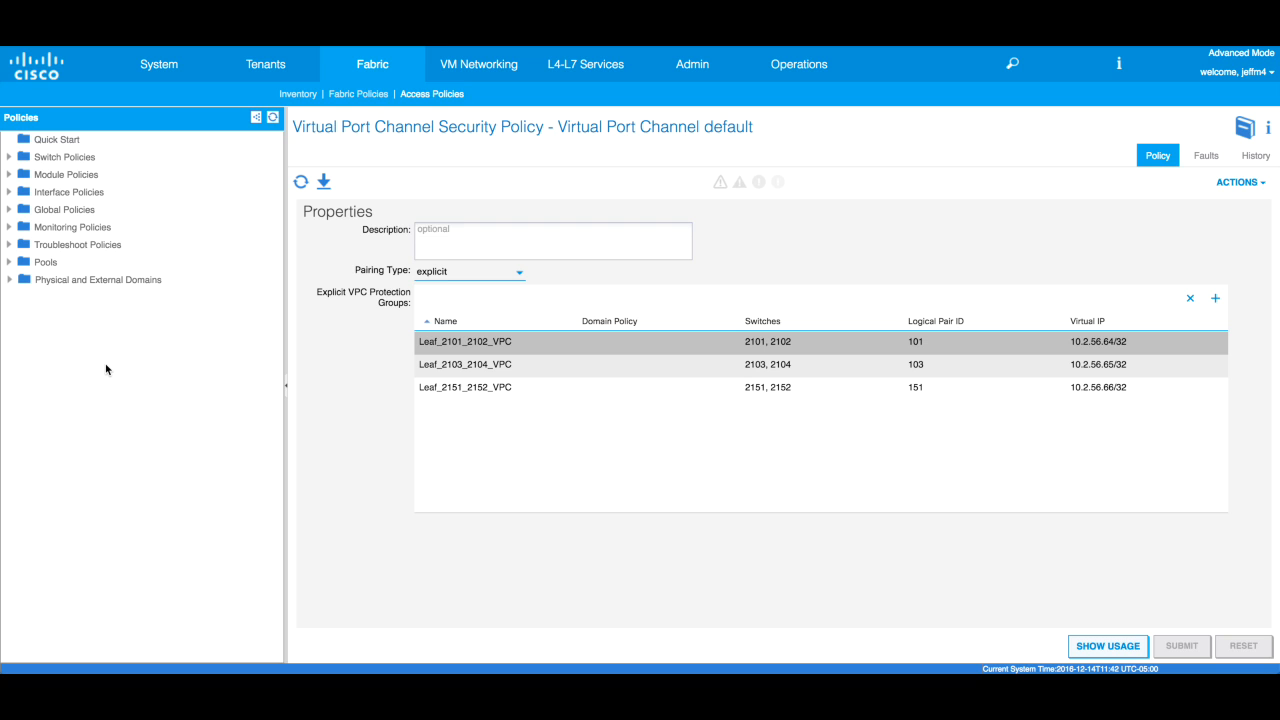
click(80, 140)
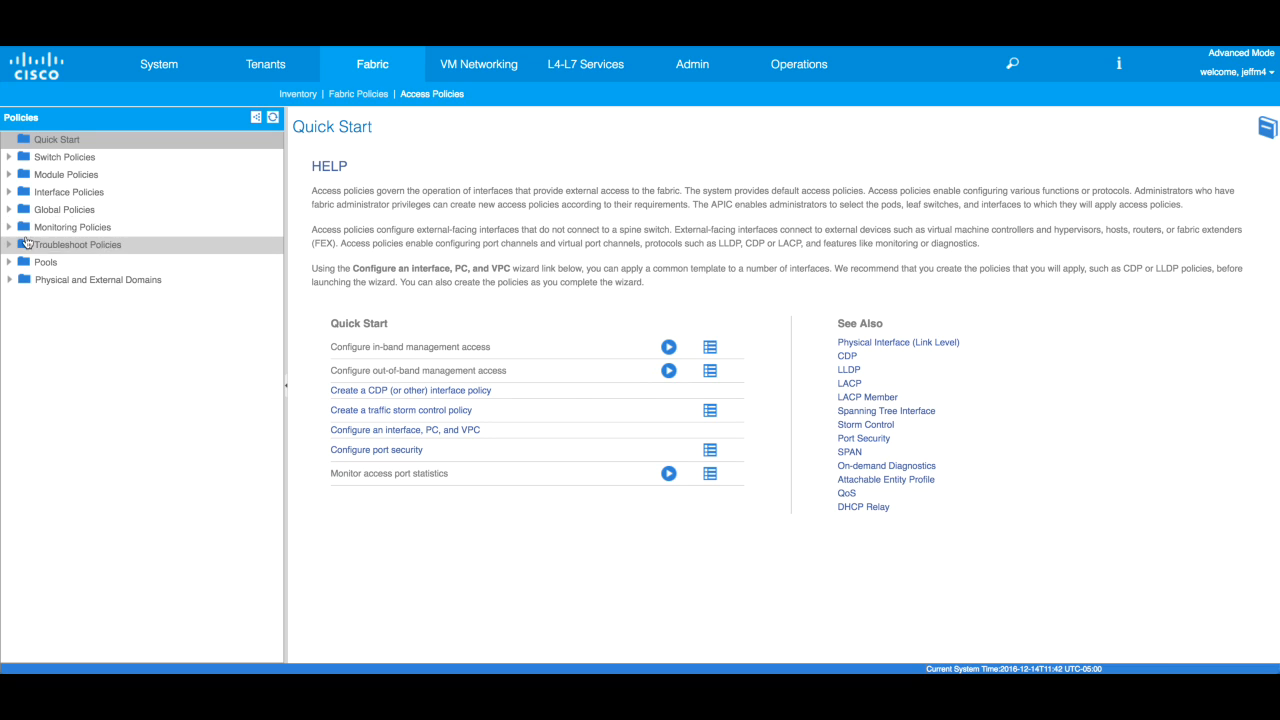
click(9, 192)
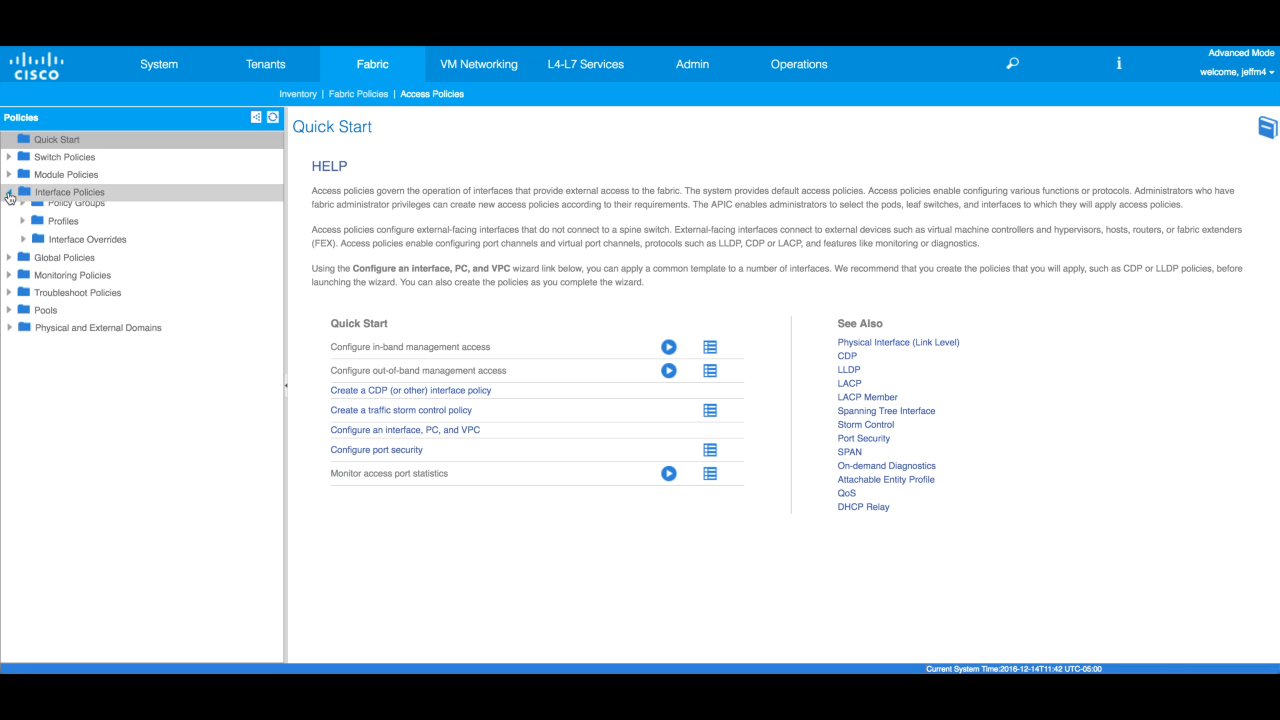
- Launch Create VPC Interface Policy Group from Interface Policies > Policy Groups > Leaf Policy Groups
click(23, 229)
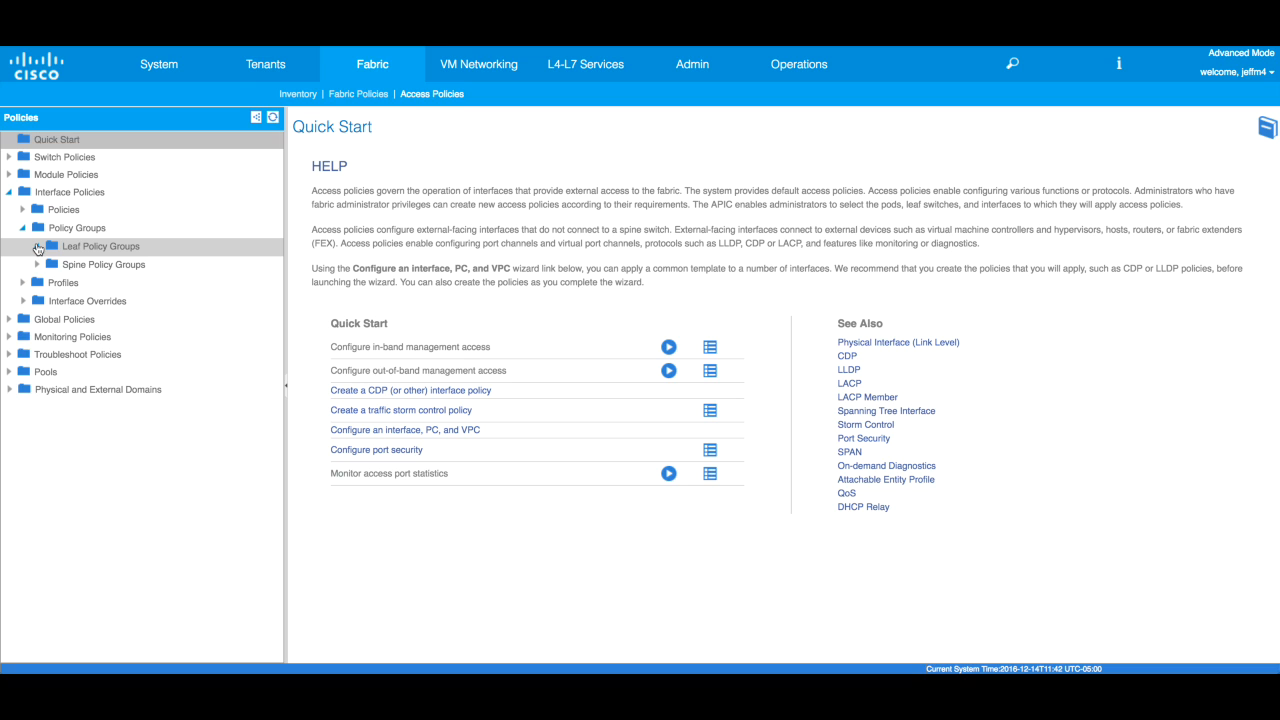
click(37, 249)
click(37, 249)
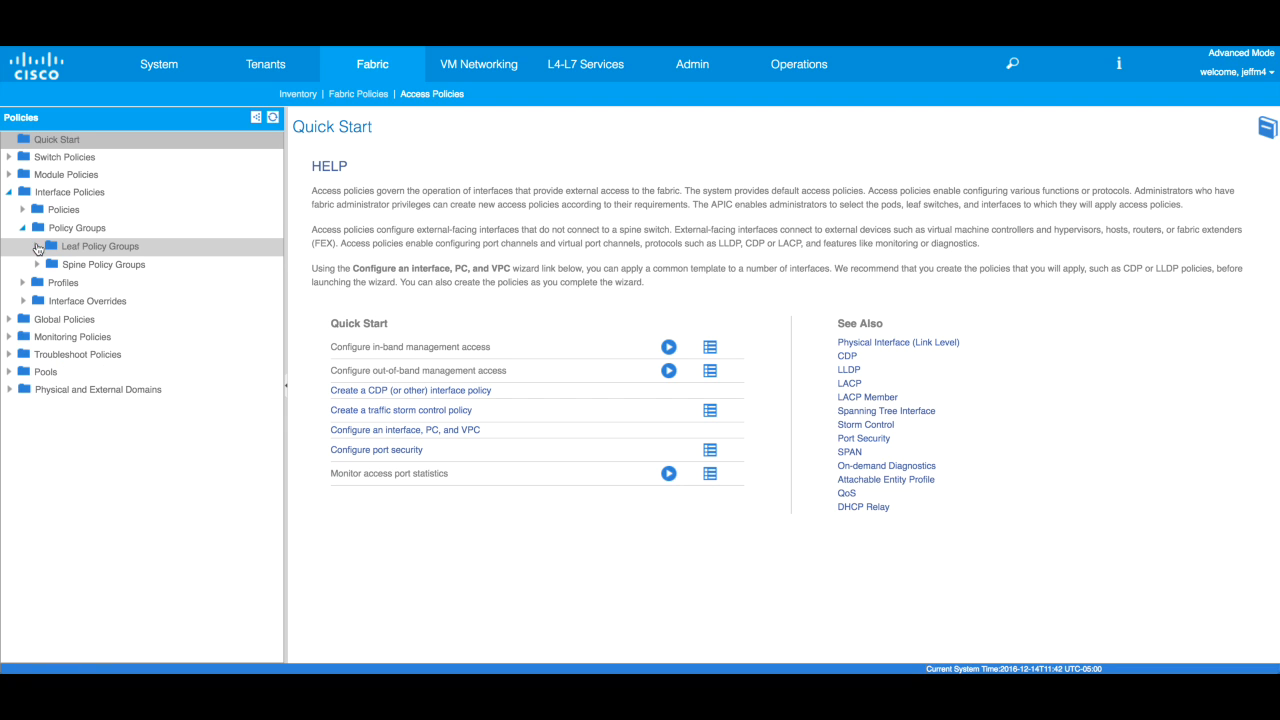
right_click(100, 257)
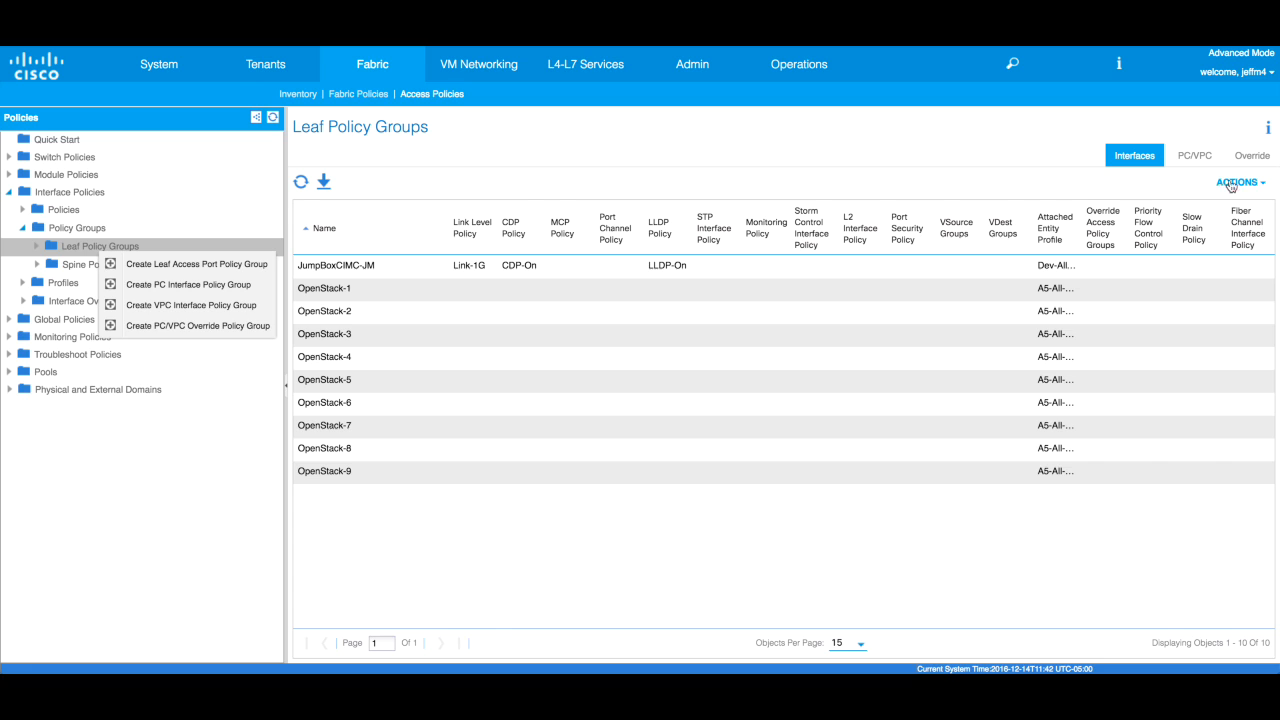
click(213, 305)
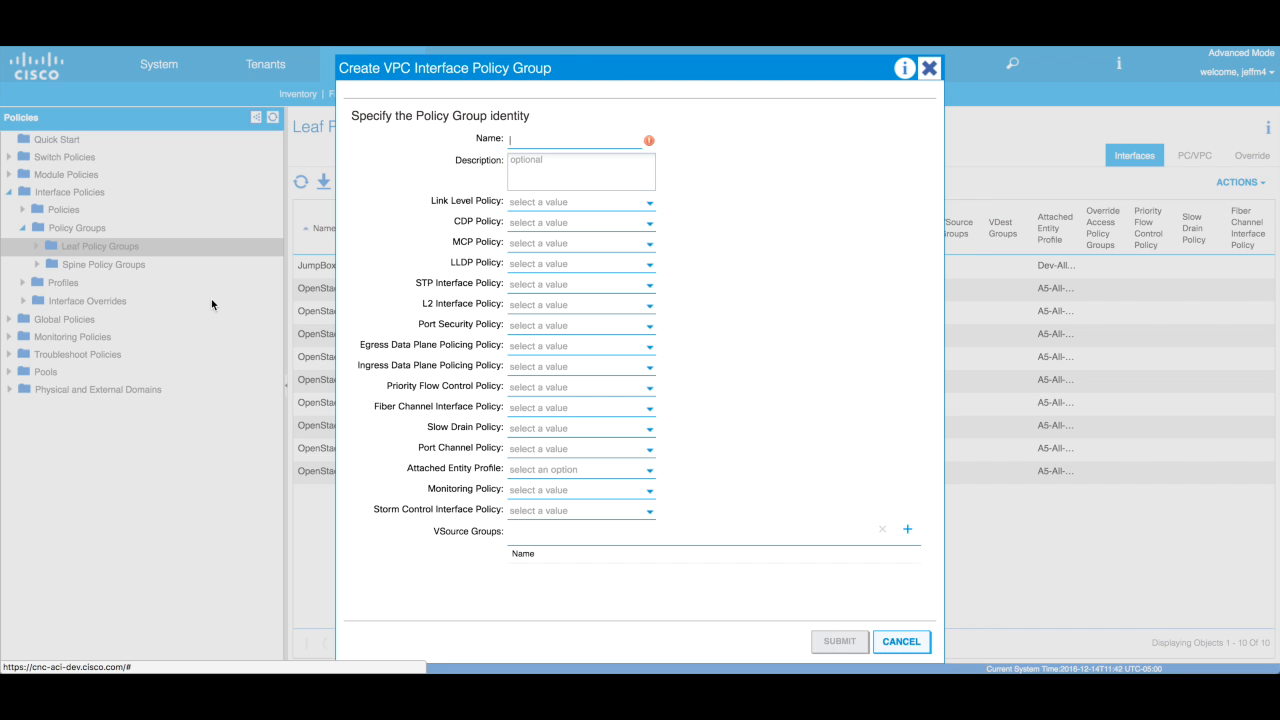
- Enter Demo-ESX-VPC as the group name, leaving the link level policy unset
text(Demo-)
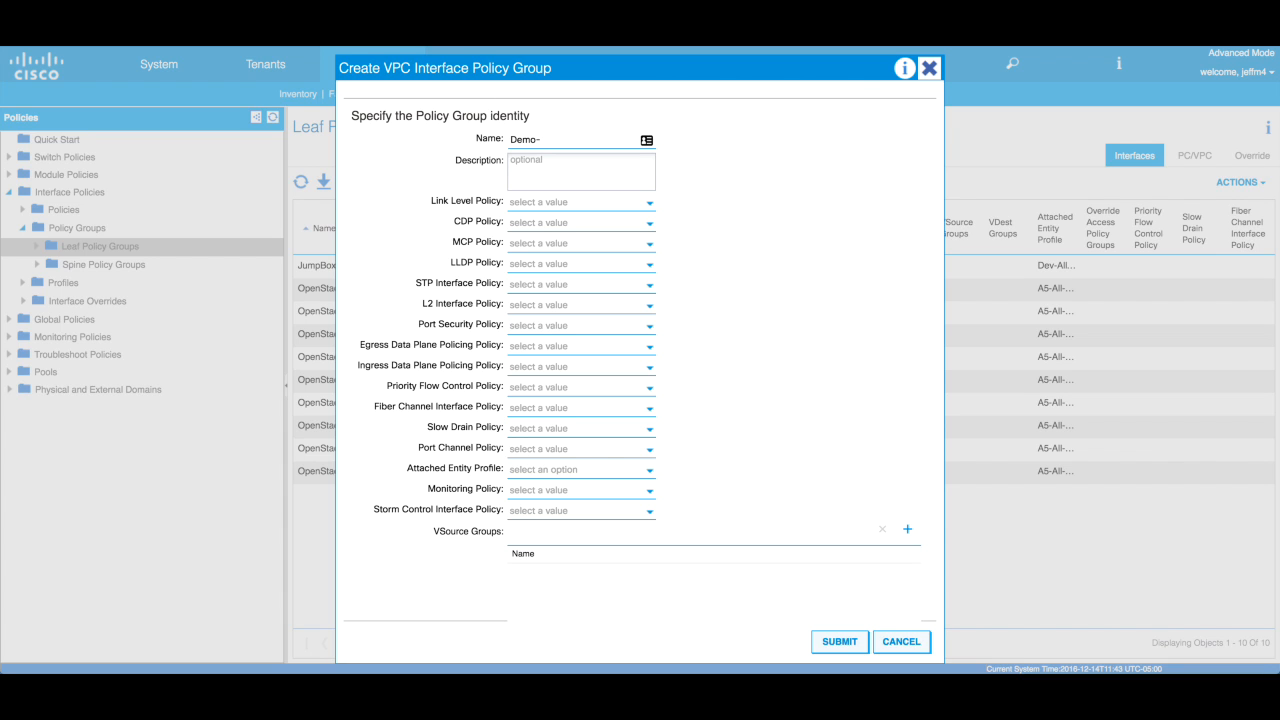
text(ESX-VPC)
click(567, 206)
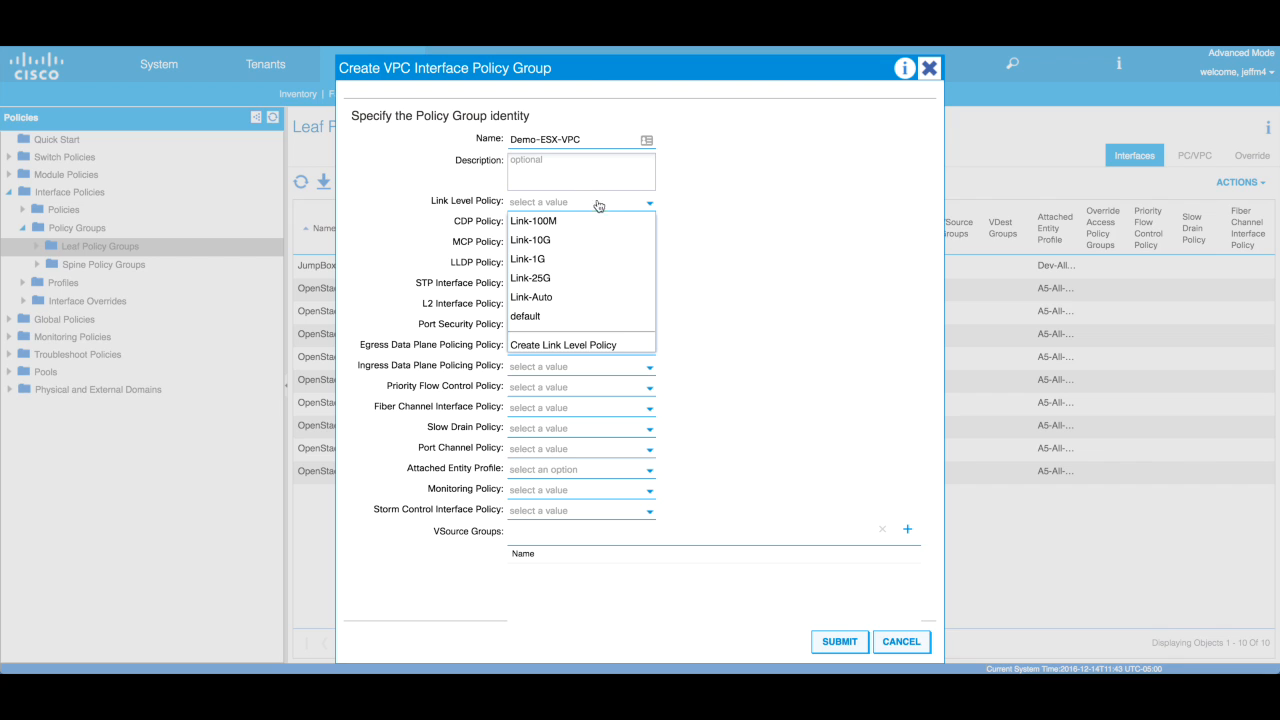
click(735, 195)
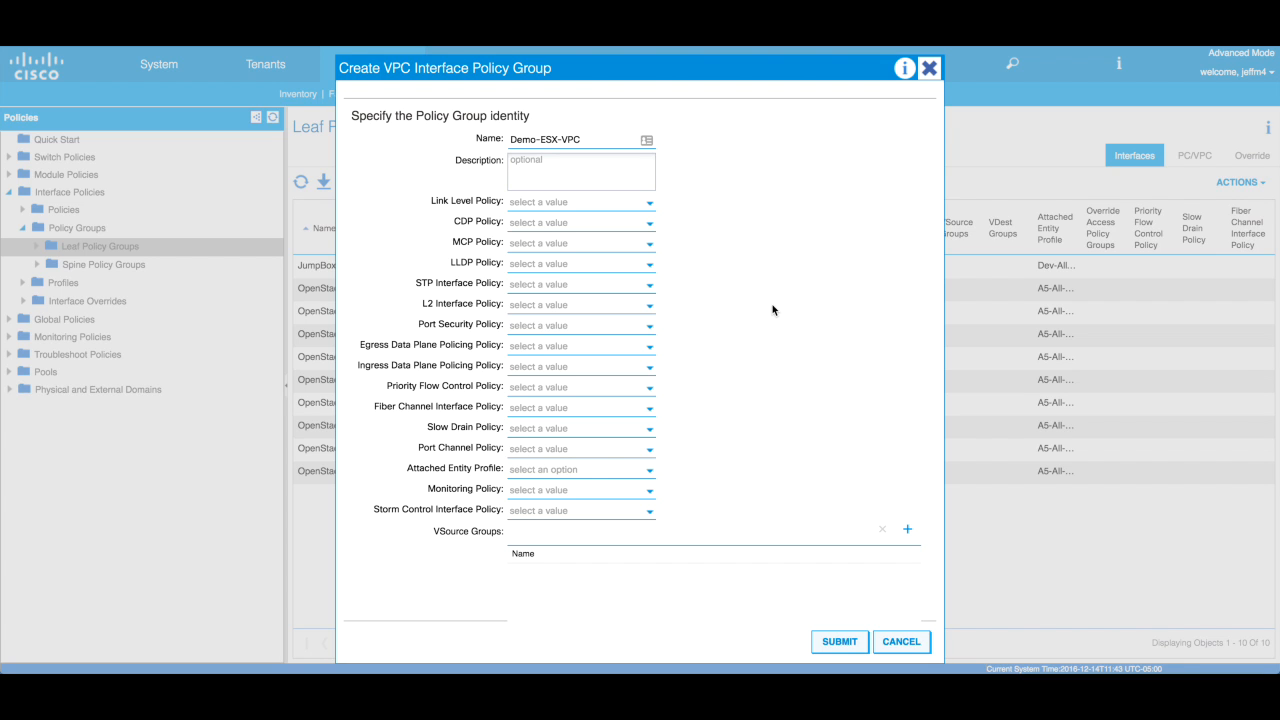
click(652, 223)
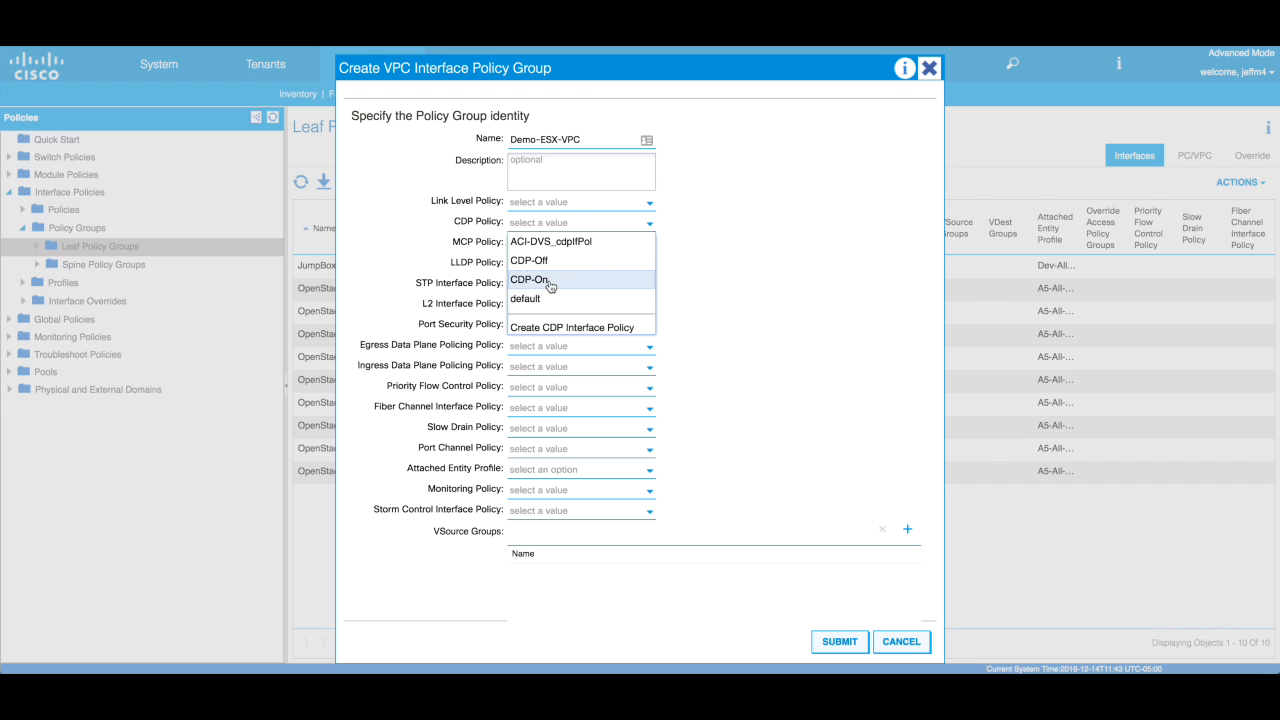
- Set CDP-On and LLDP-On, trying then clearing Link-10G for link level
click(549, 284)
click(646, 266)
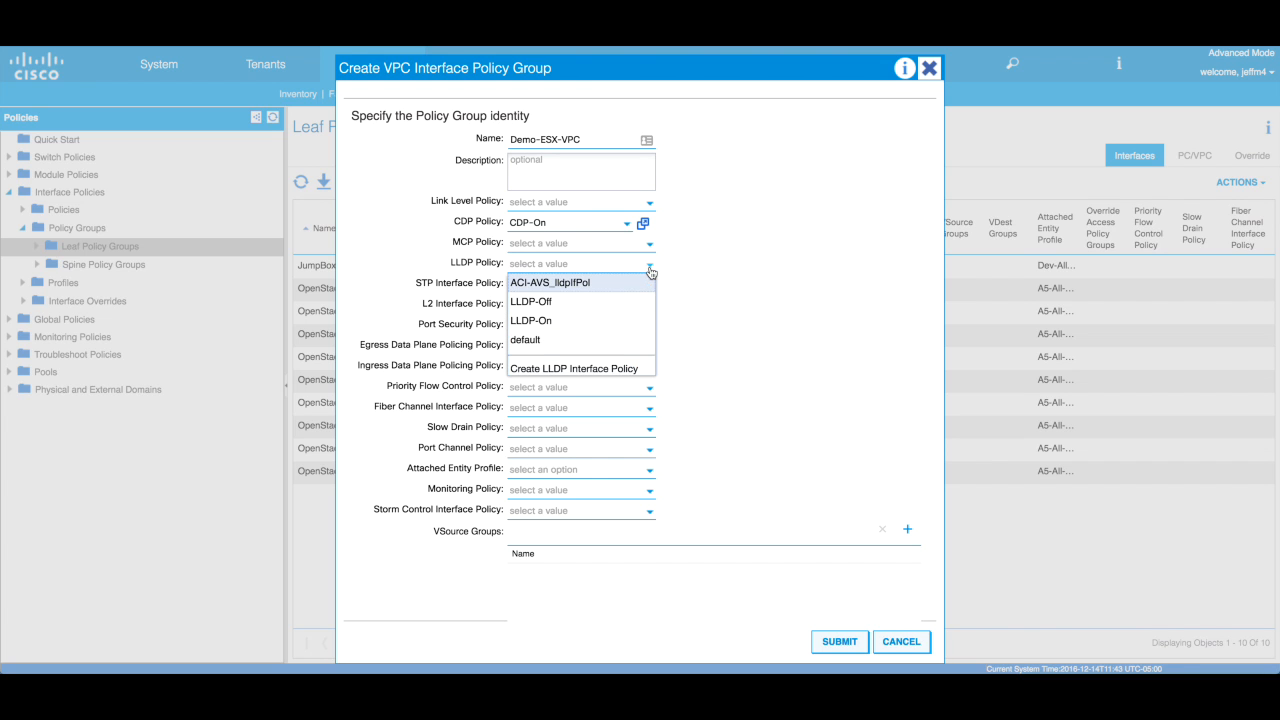
click(570, 321)
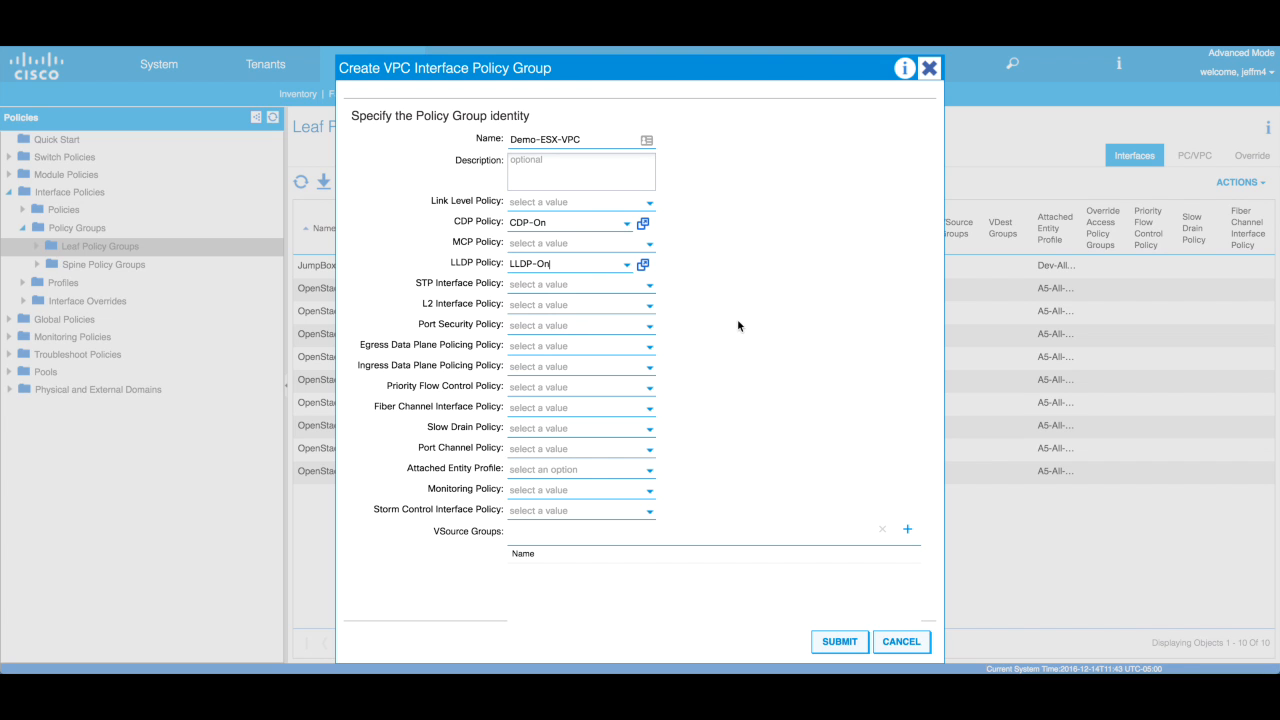
click(650, 206)
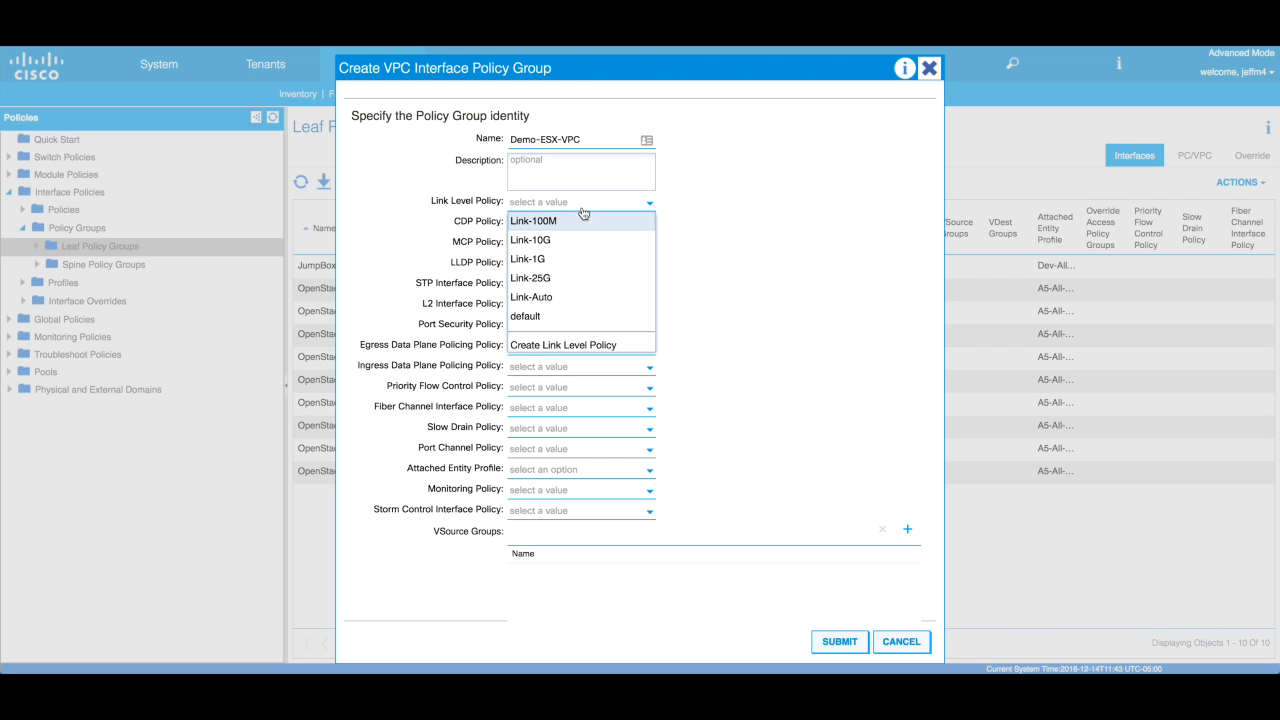
click(558, 243)
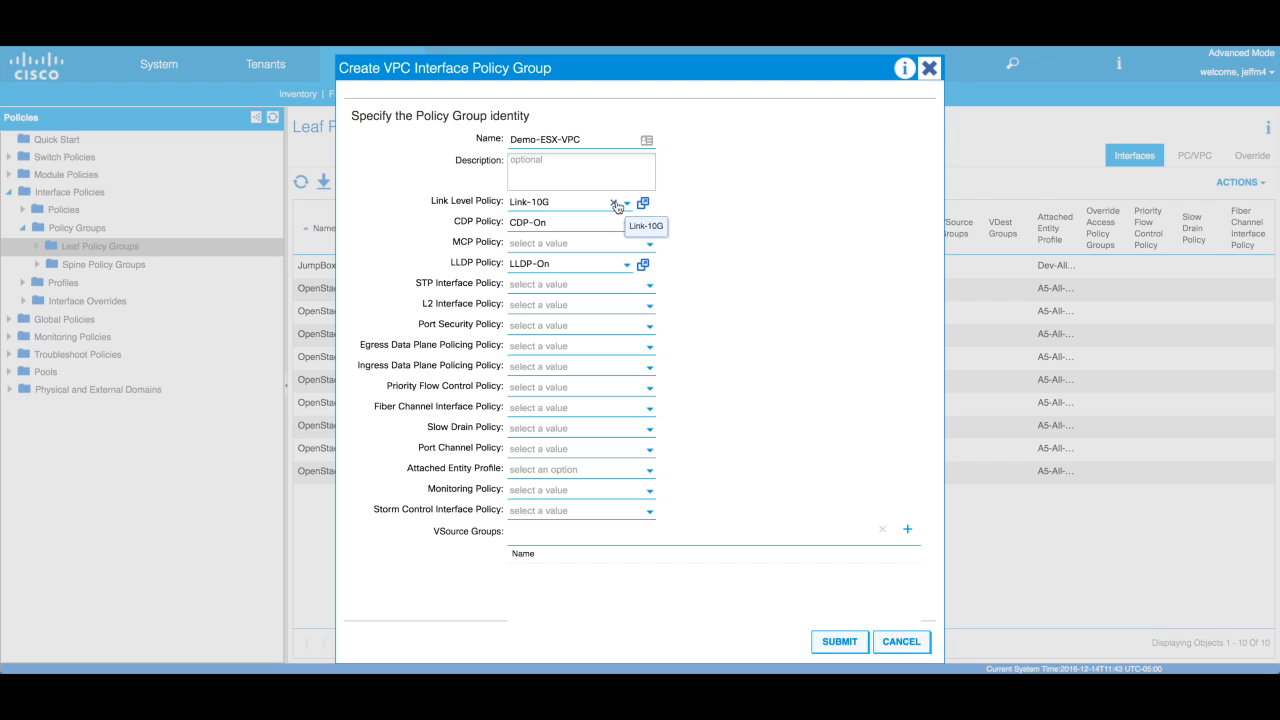
click(614, 203)
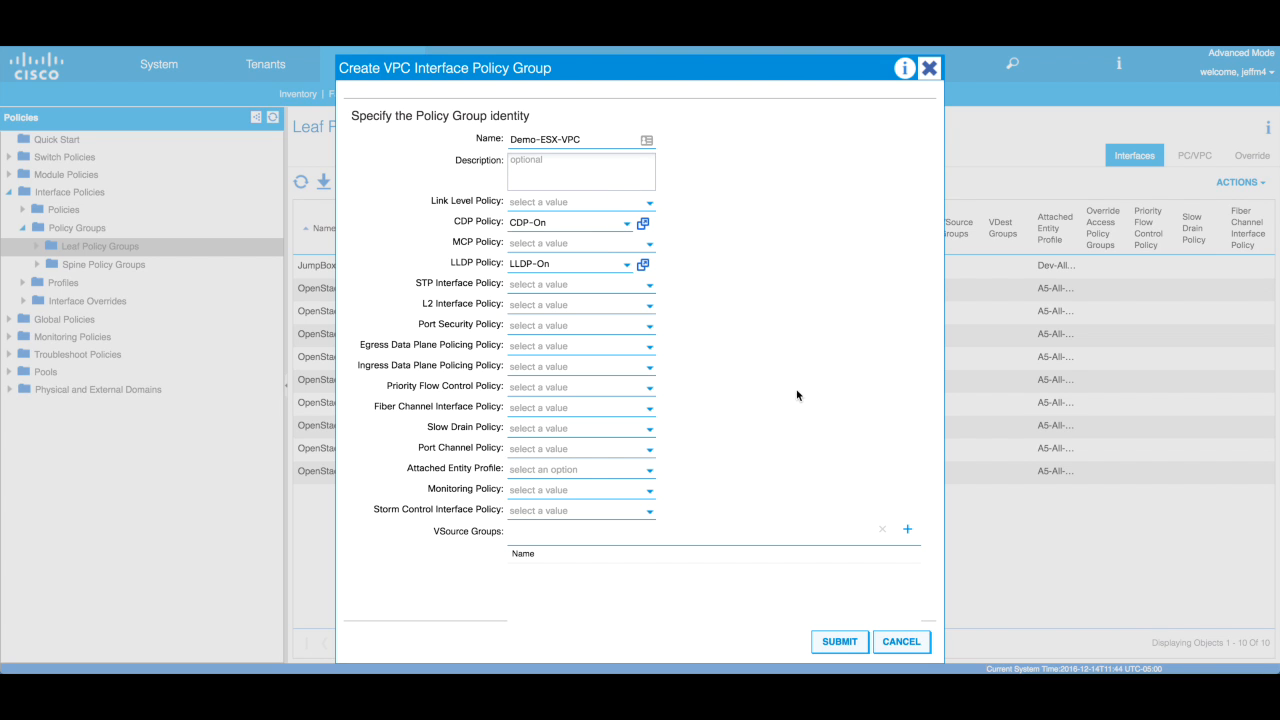
- Set the port channel policy to LACP-MACPinning
click(651, 455)
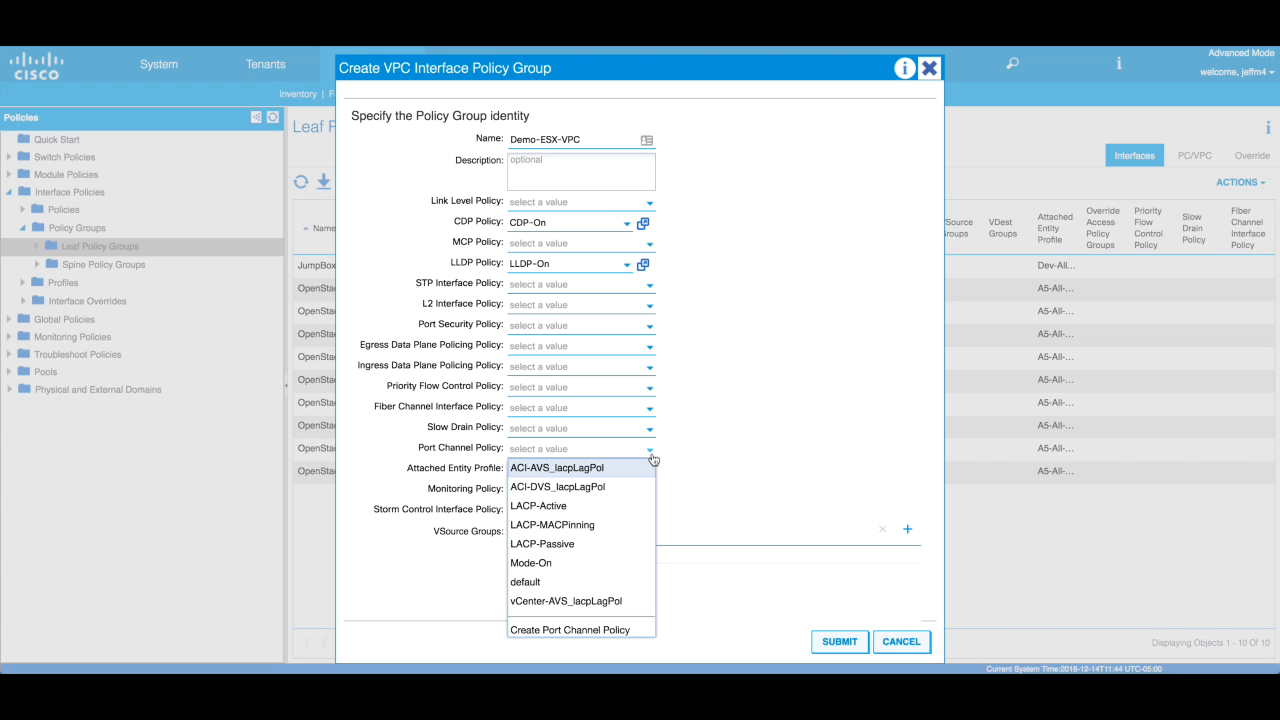
click(609, 531)
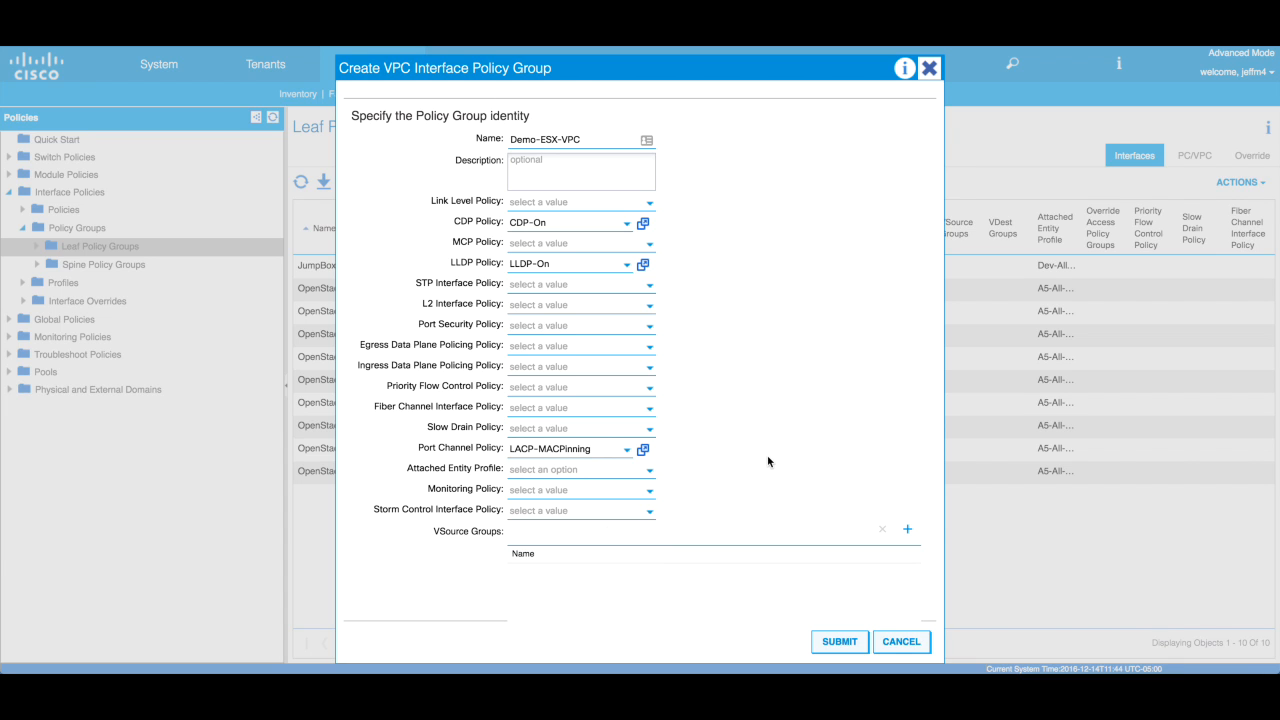
click(650, 471)
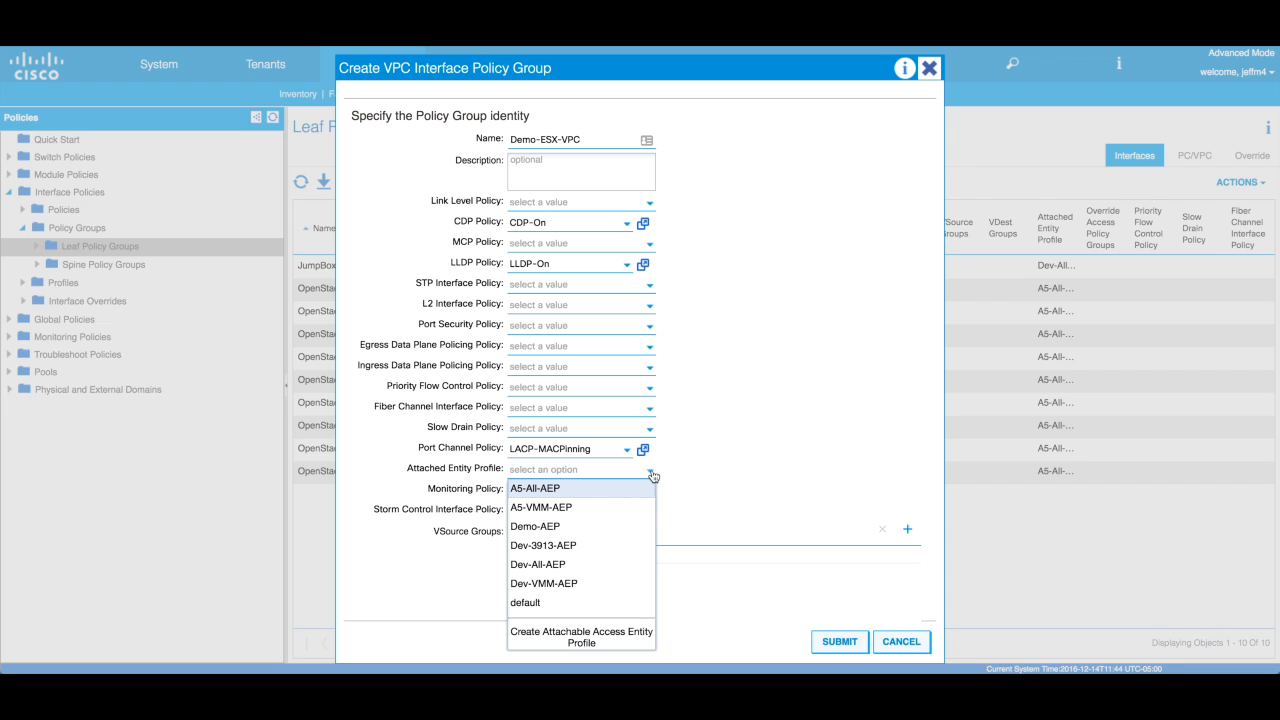
- Set the Demo-ESX-VPC group's Attached Entity Profile to Demo-AEP
click(581, 532)
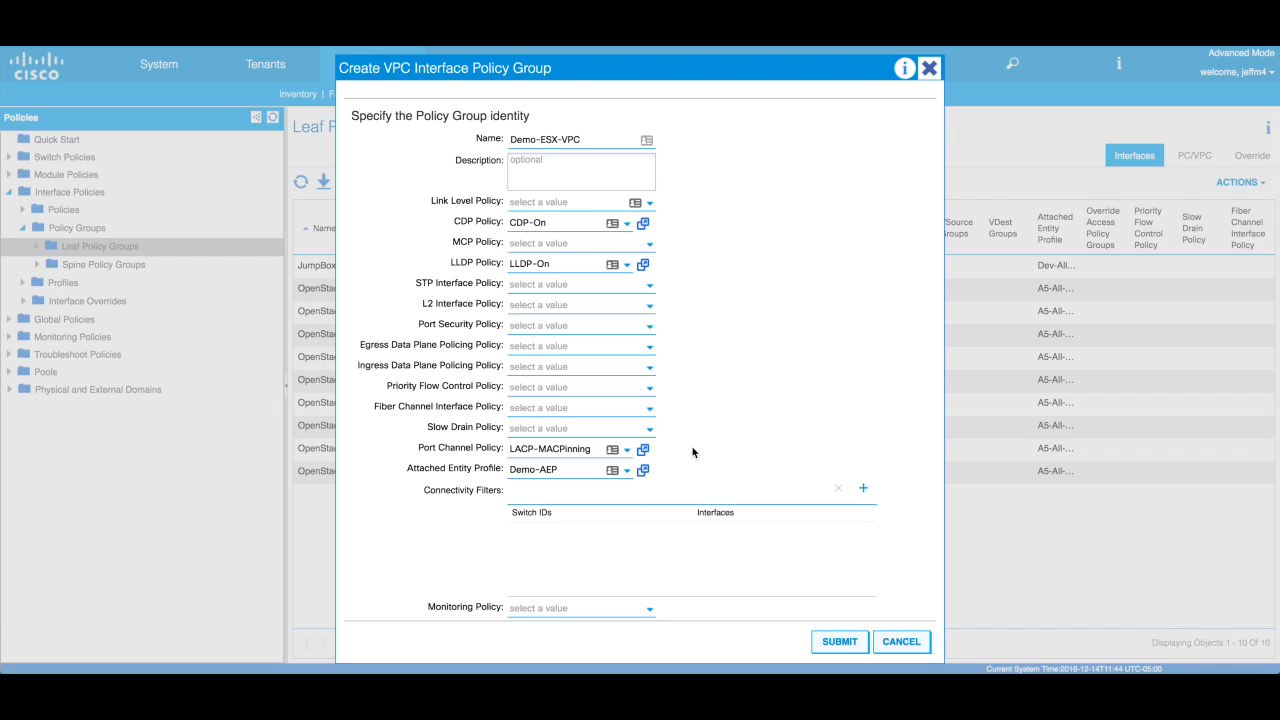
click(563, 470)
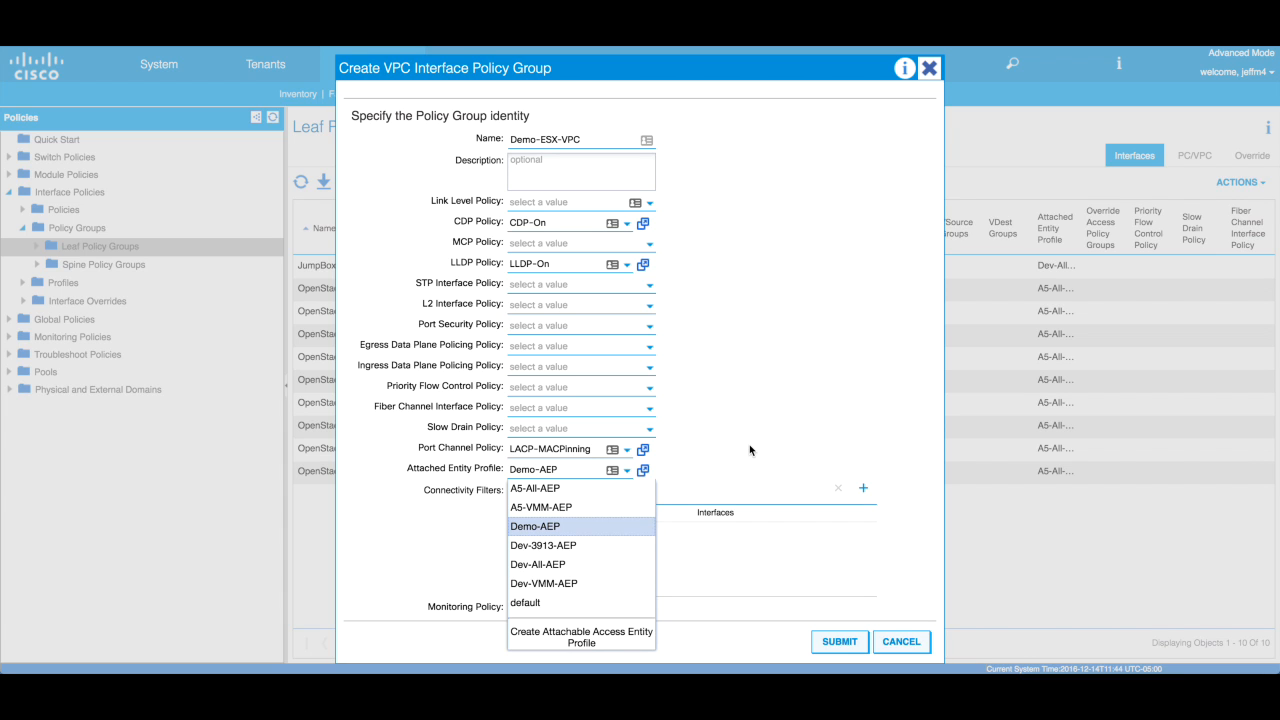
click(557, 531)
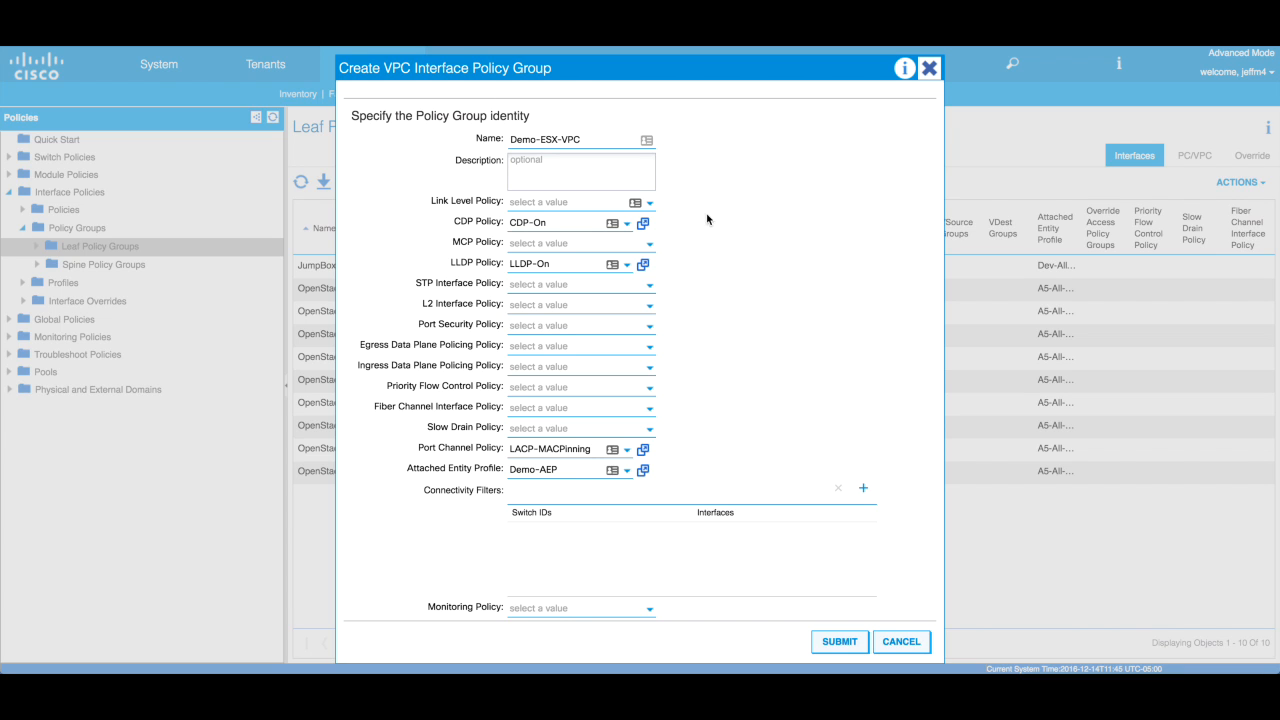
- Clear the CDP-On and LLDP-On policy values, leaving both fields empty
click(598, 225)
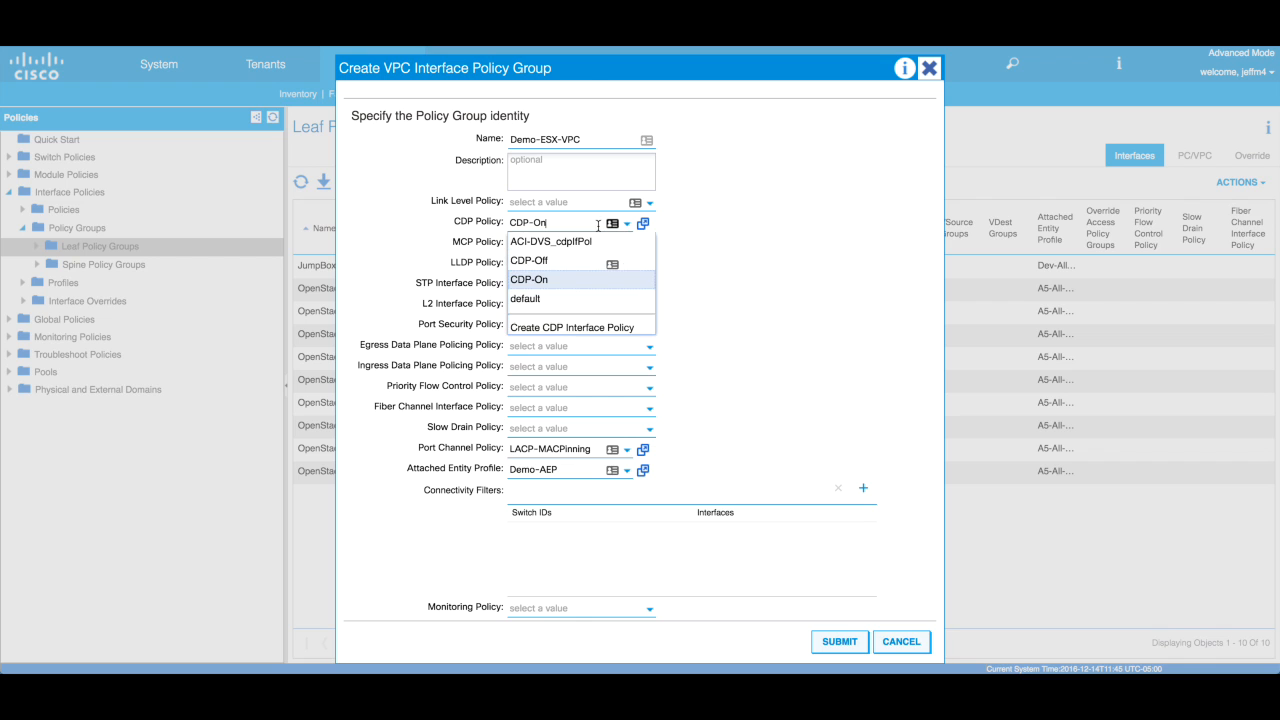
click(580, 222)
key(BackSpace)
key(BackSpace)
key(BackSpace)
key(BackSpace)
key(BackSpace)
key(BackSpace)
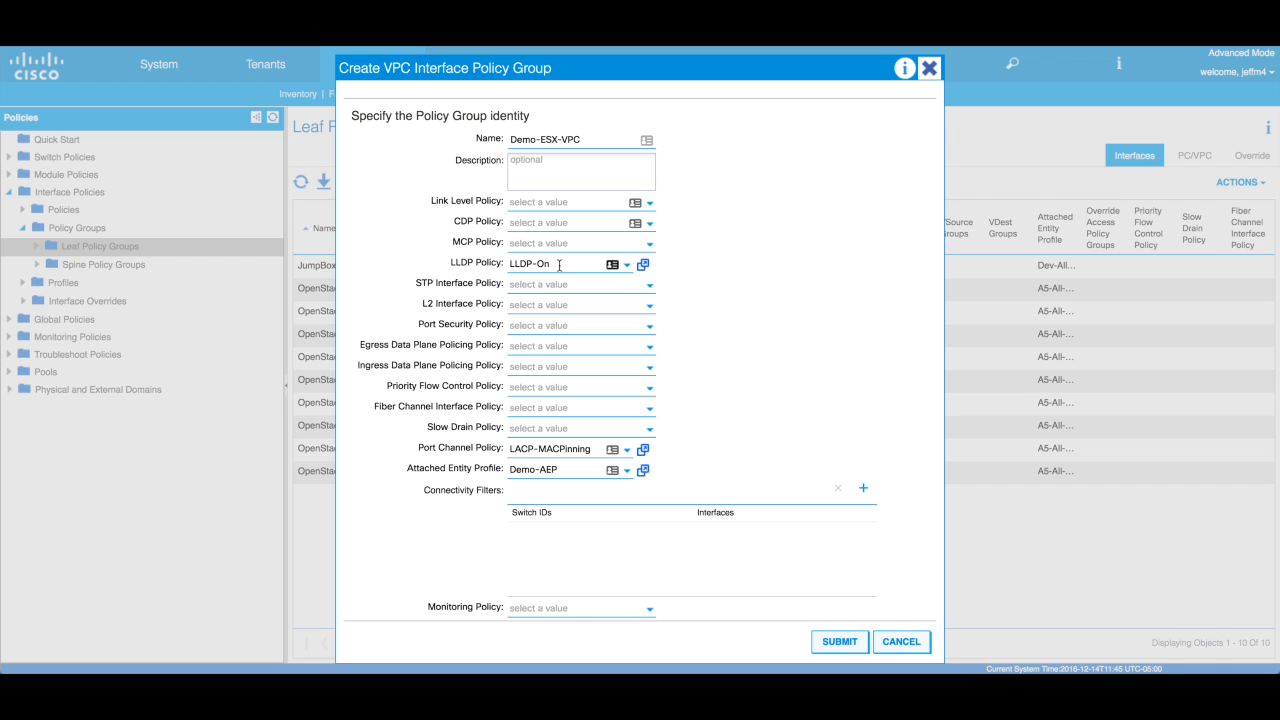
click(535, 264)
drag(558, 264, 496, 264)
key(BackSpace)
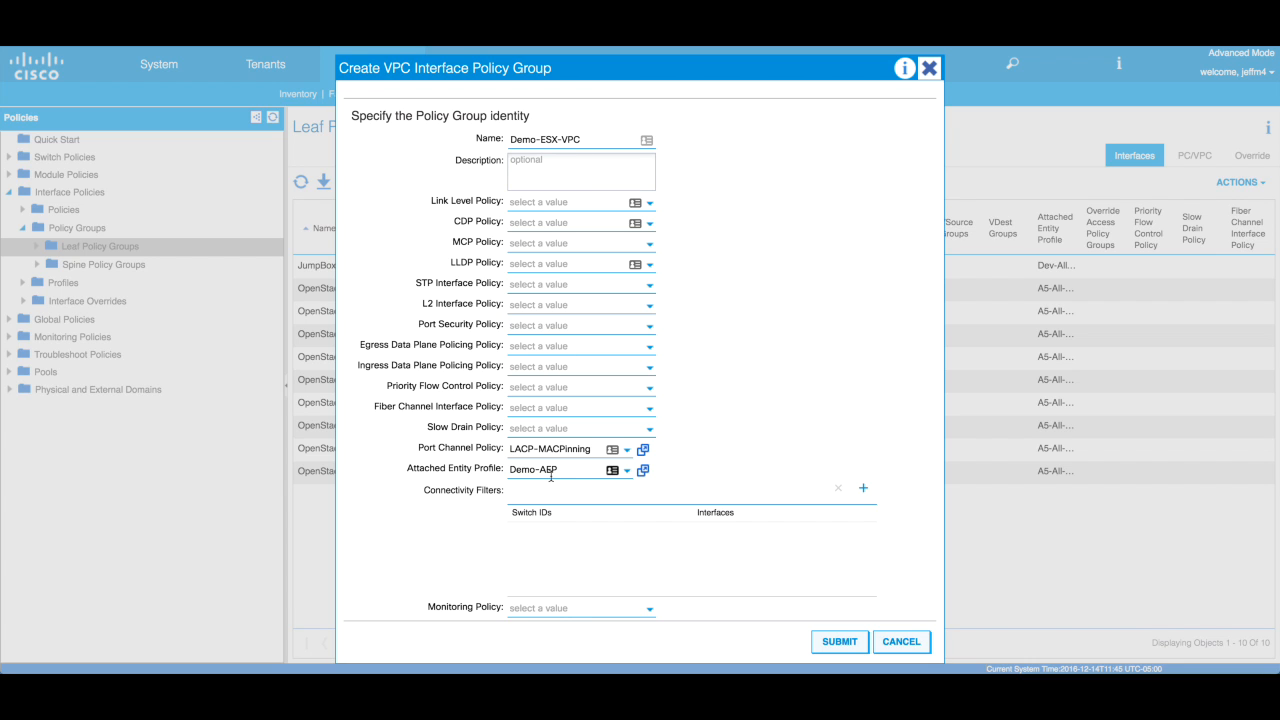
- Submit Demo-ESX-VPC and confirm under Leaf Policy Groups it keeps LACP-MACPinning and Demo-AEP
click(838, 643)
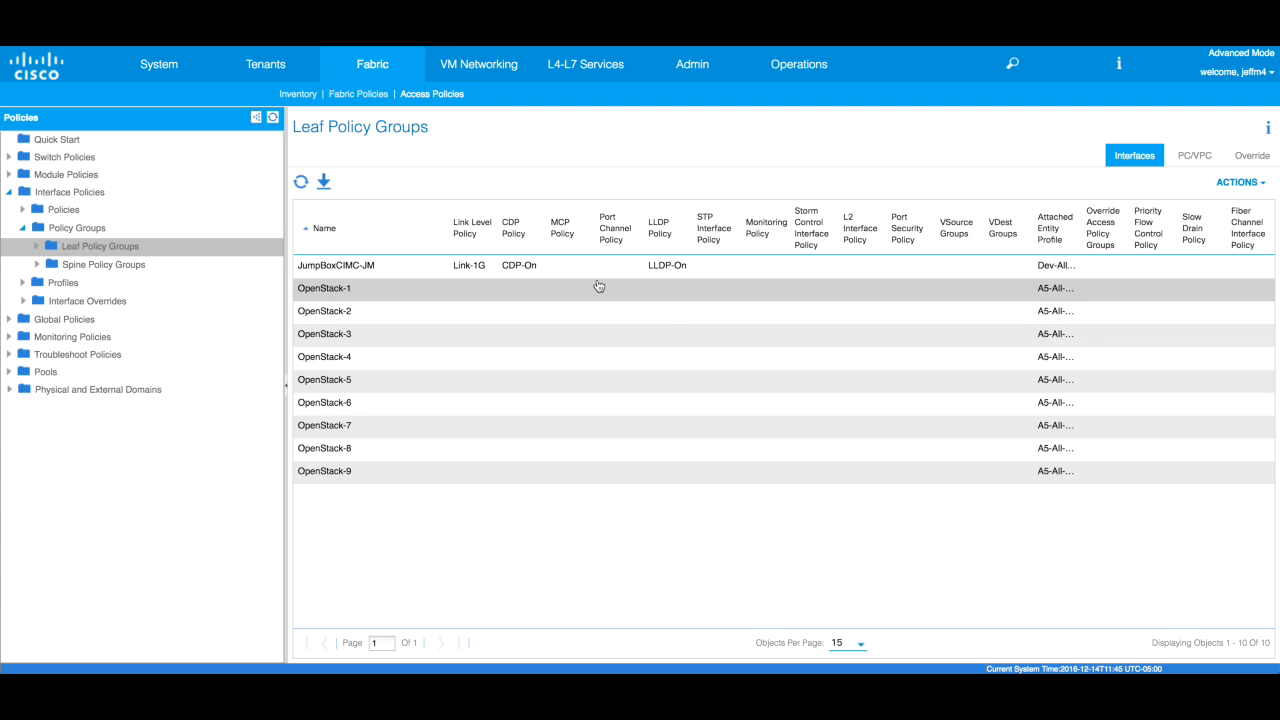
click(38, 248)
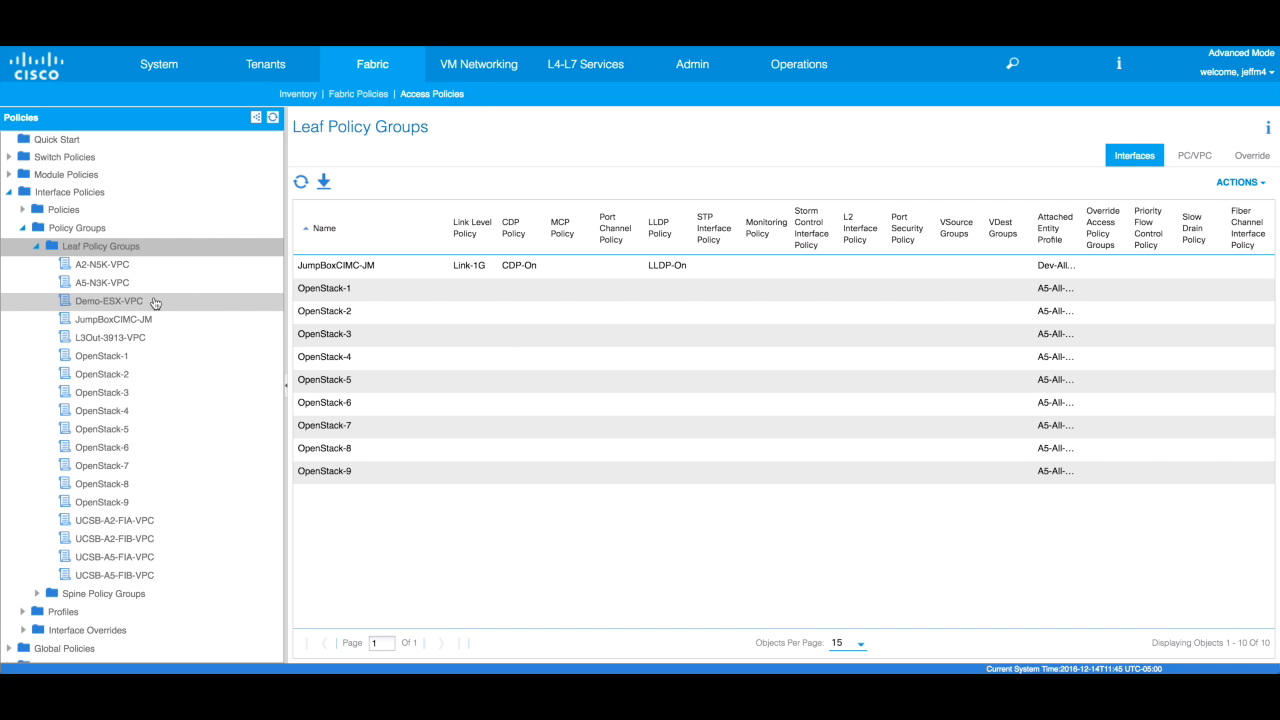
click(155, 302)
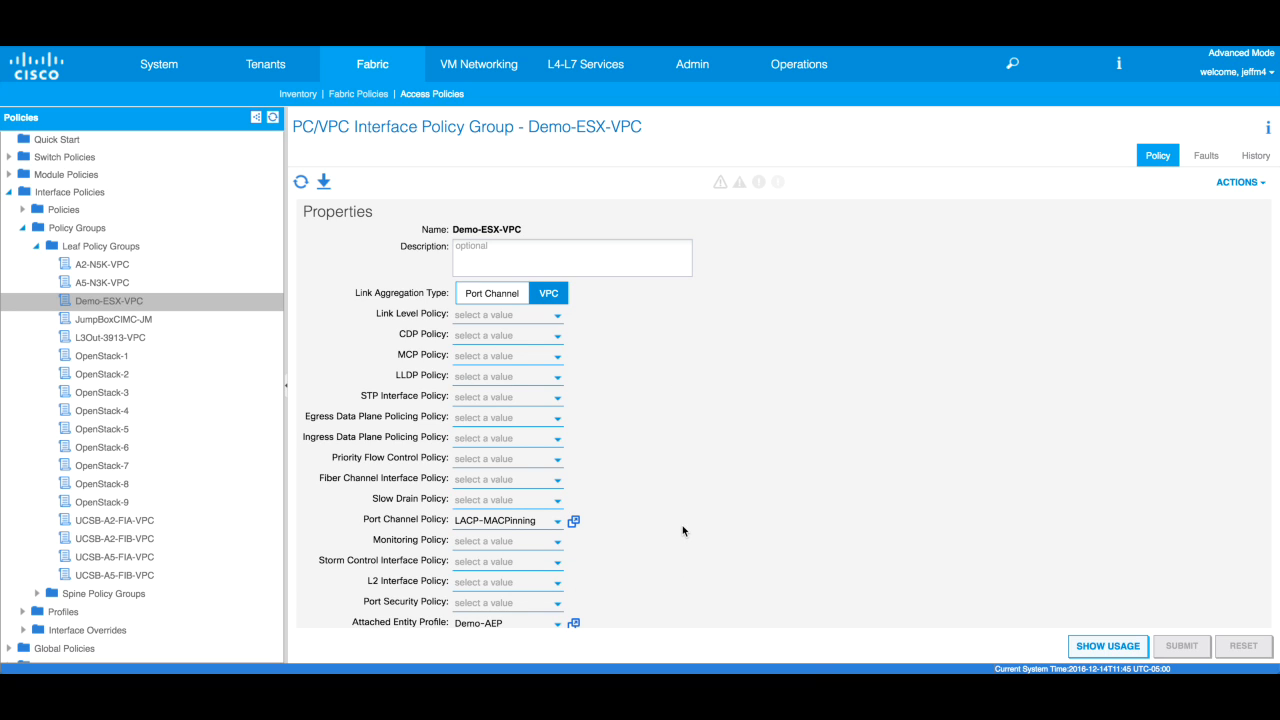
right_click(108, 251)
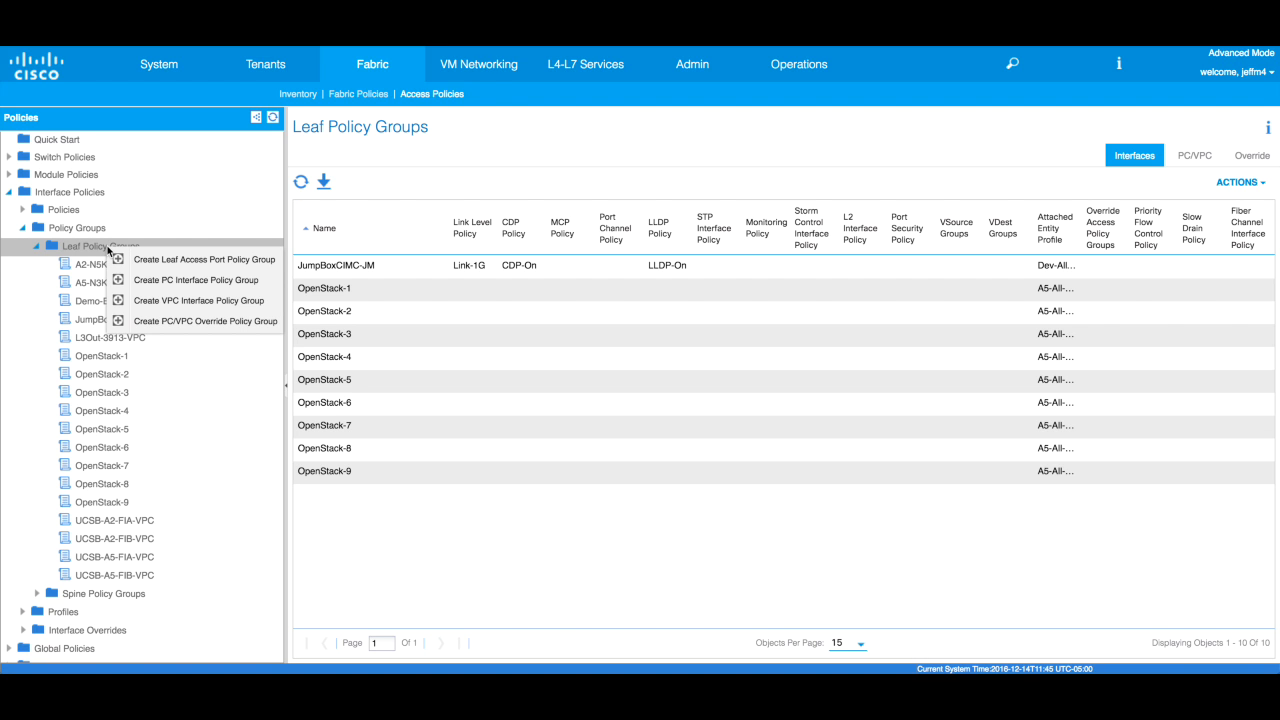
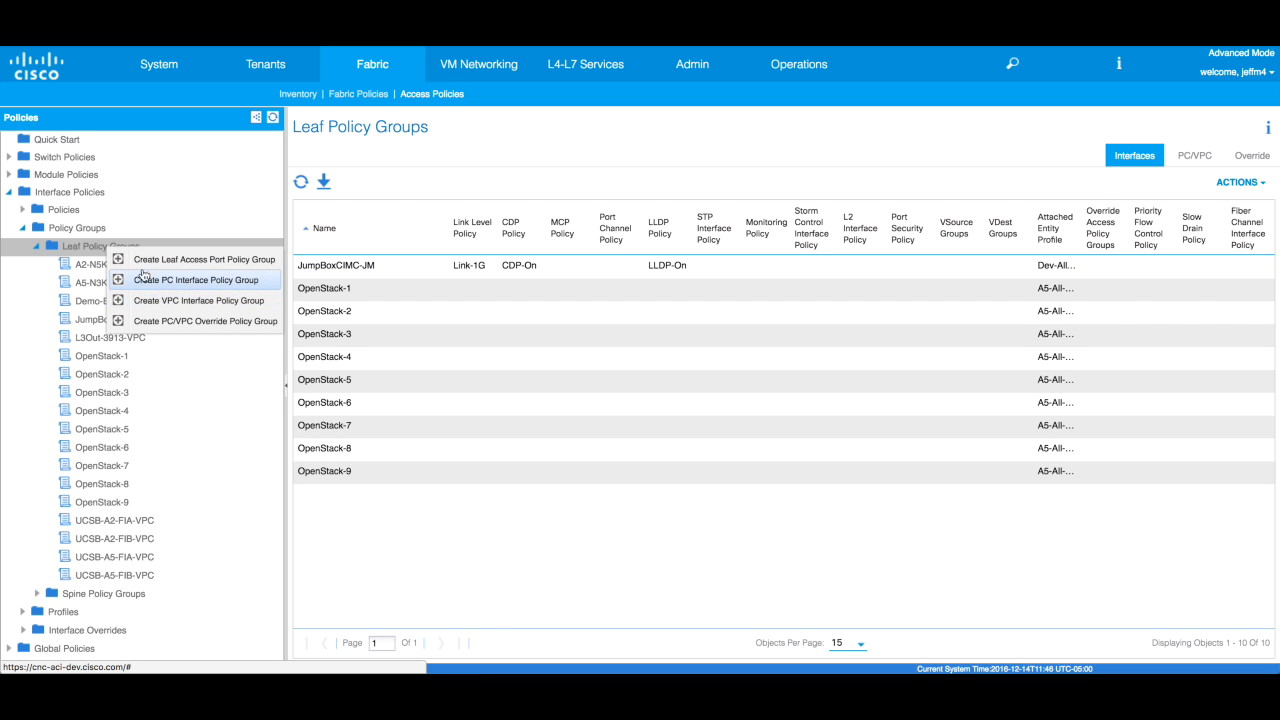
- Drill into Interface Policies > Profiles > Leaf Profiles to show Leaf2101-2102_IntPro's port selectors
click(78, 254)
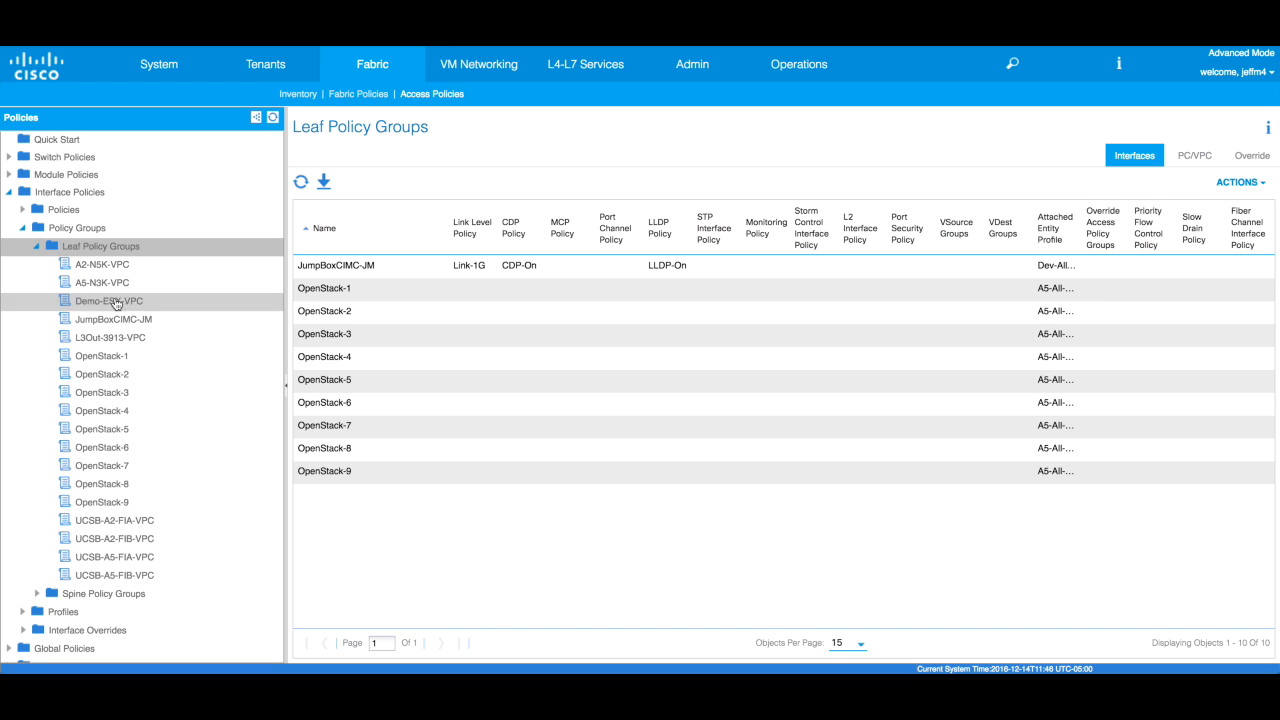
click(24, 232)
click(23, 247)
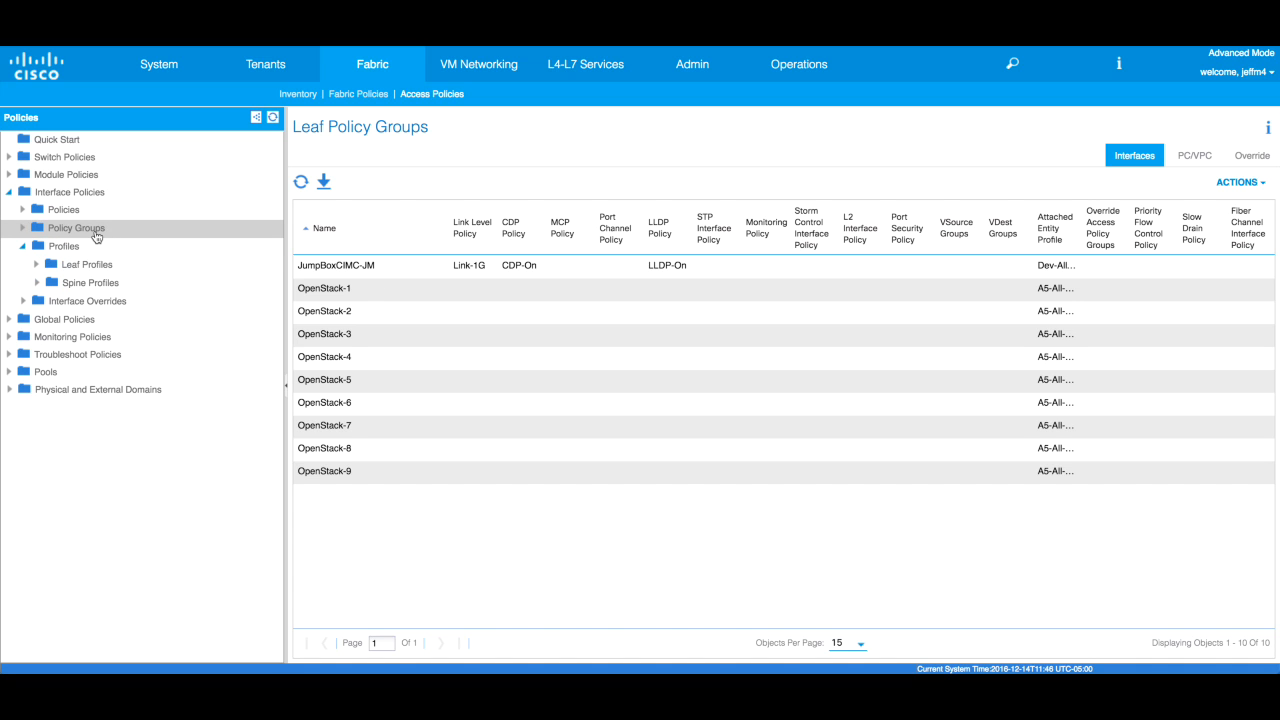
click(37, 265)
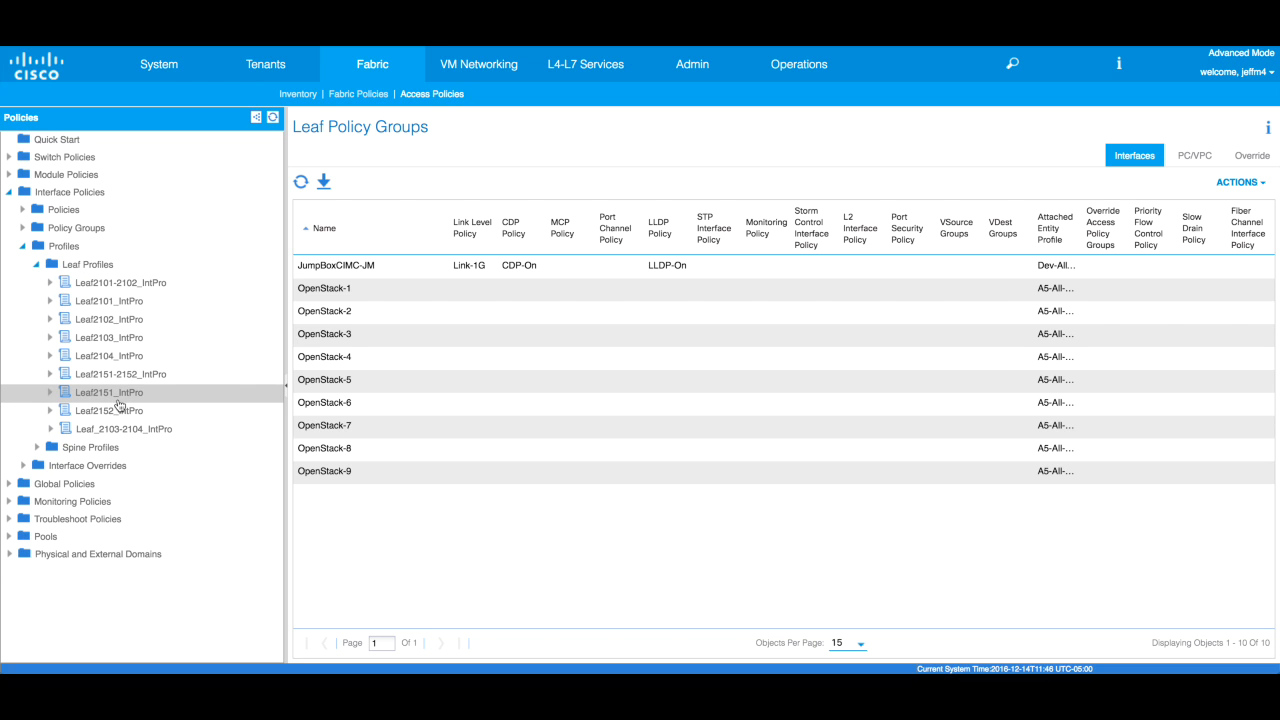
click(51, 284)
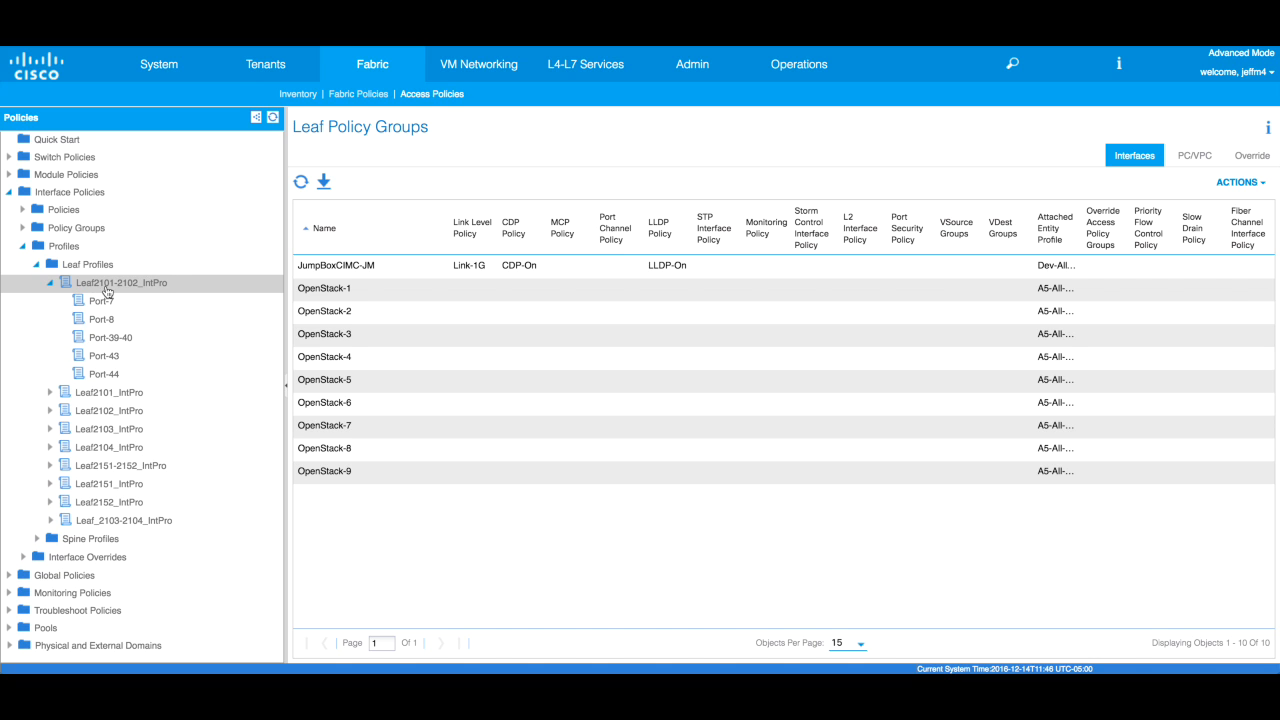
- Create access port selector Port-14 for interface 1/14 using the Demo-ESX-VPC policy group
right_click(153, 285)
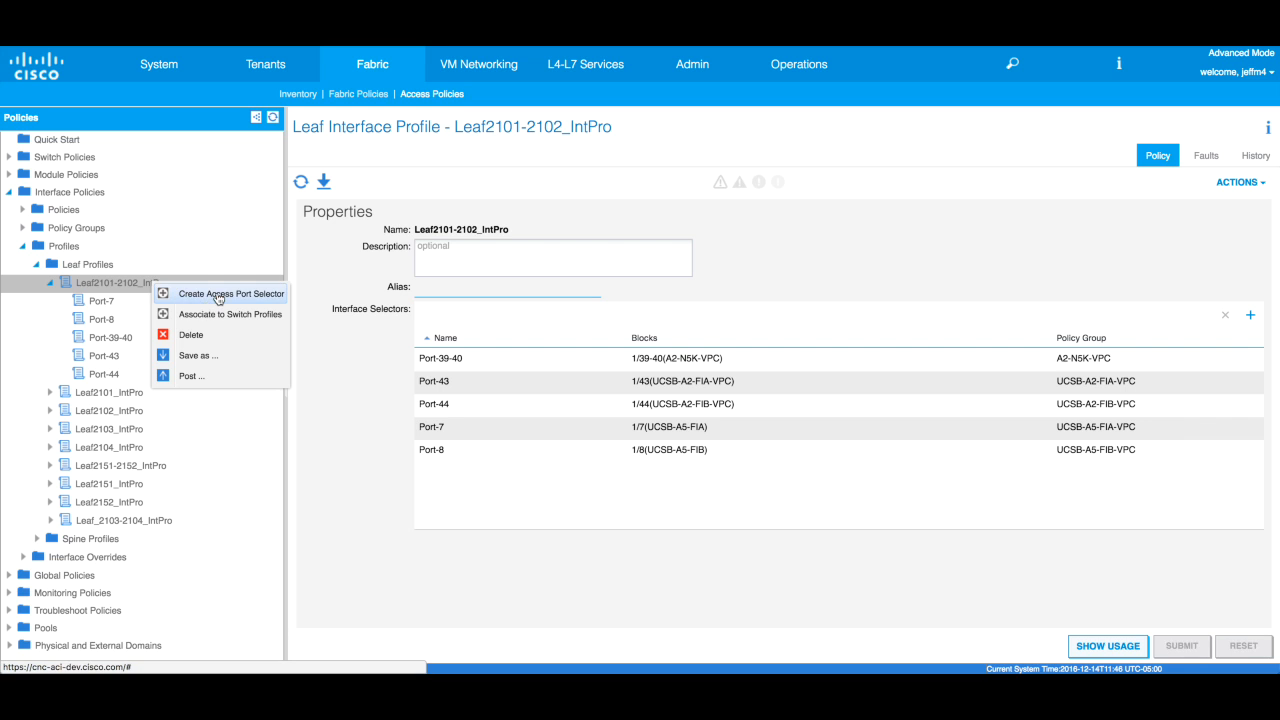
click(218, 296)
drag(655, 151, 829, 140)
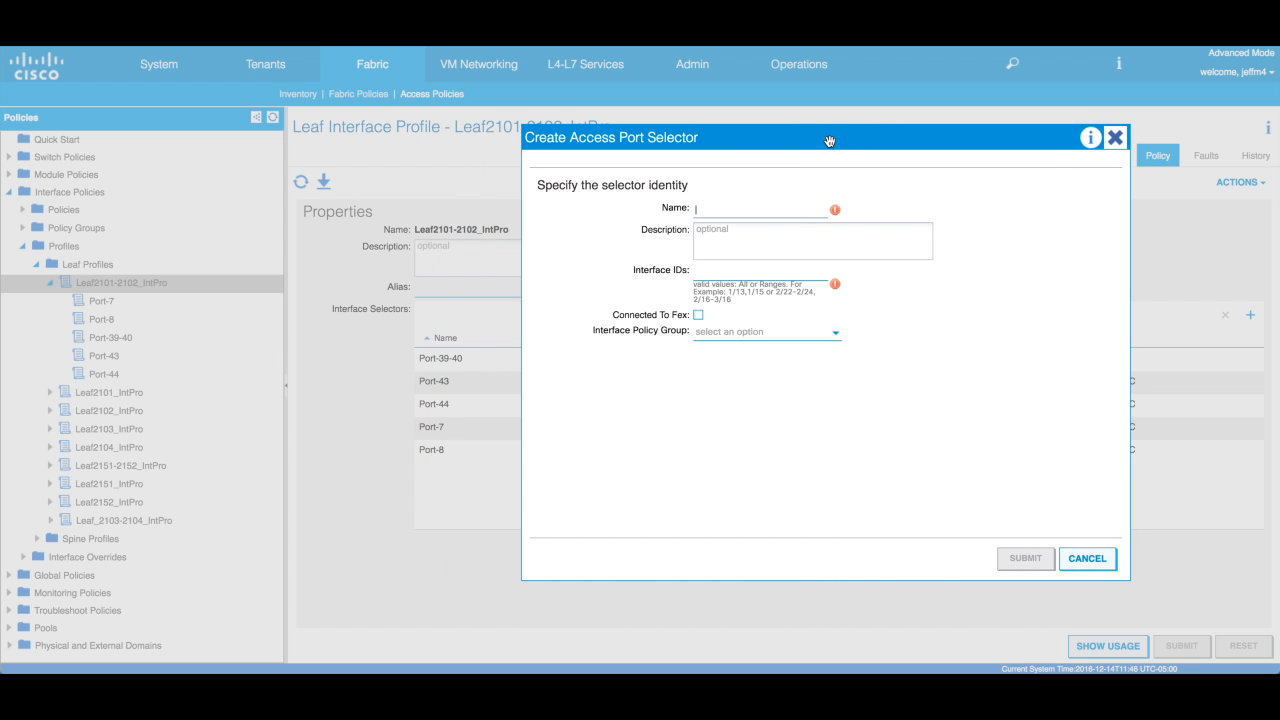
text(Port-)
text(14)
text(1/14)
click(731, 325)
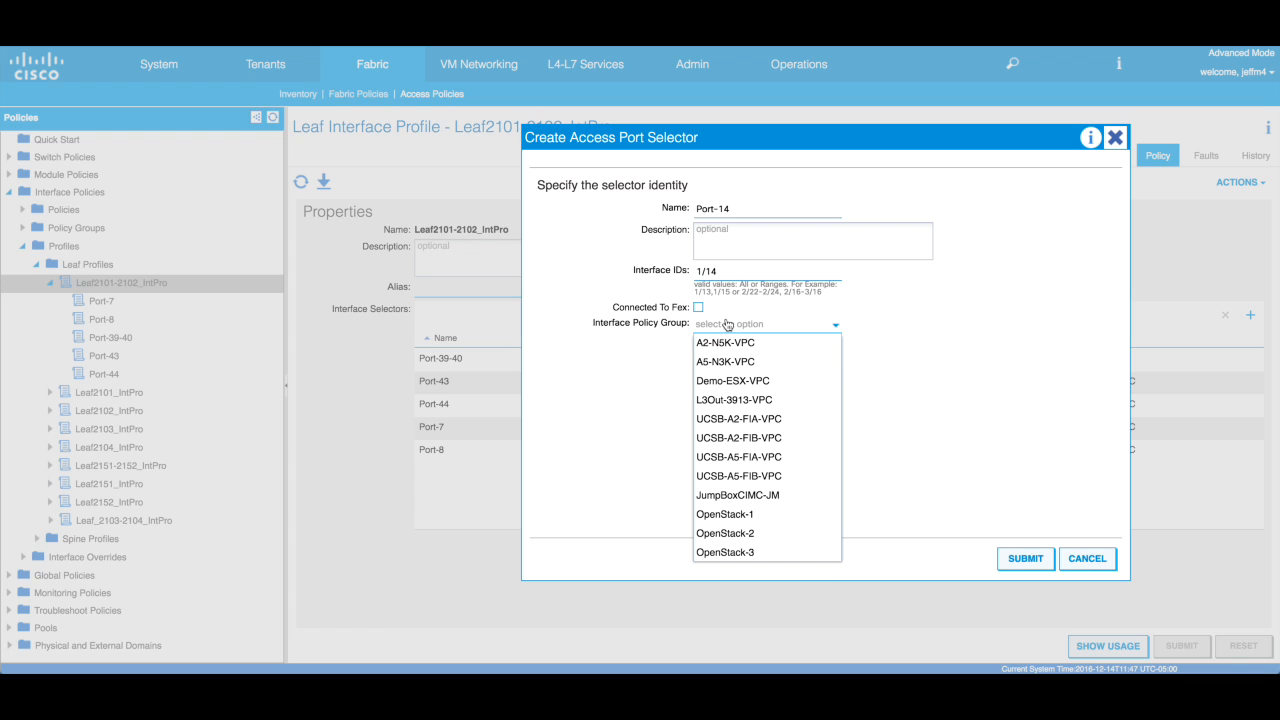
click(765, 384)
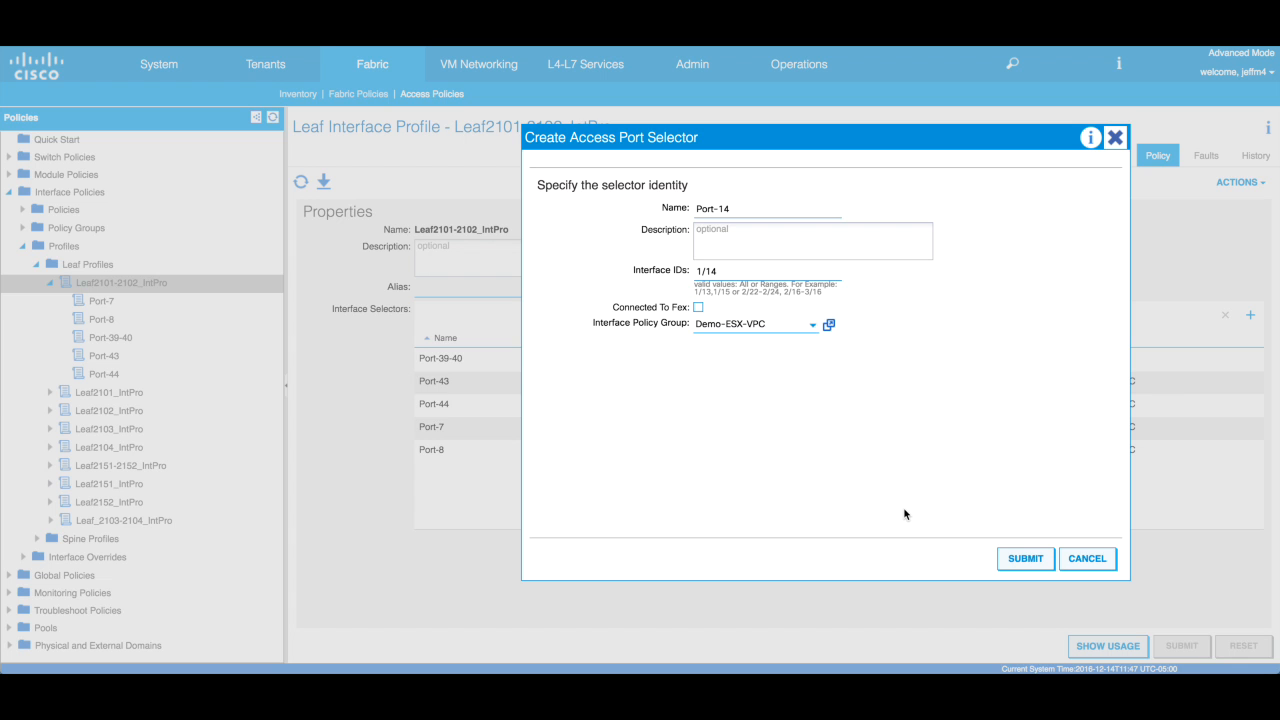
click(1025, 558)
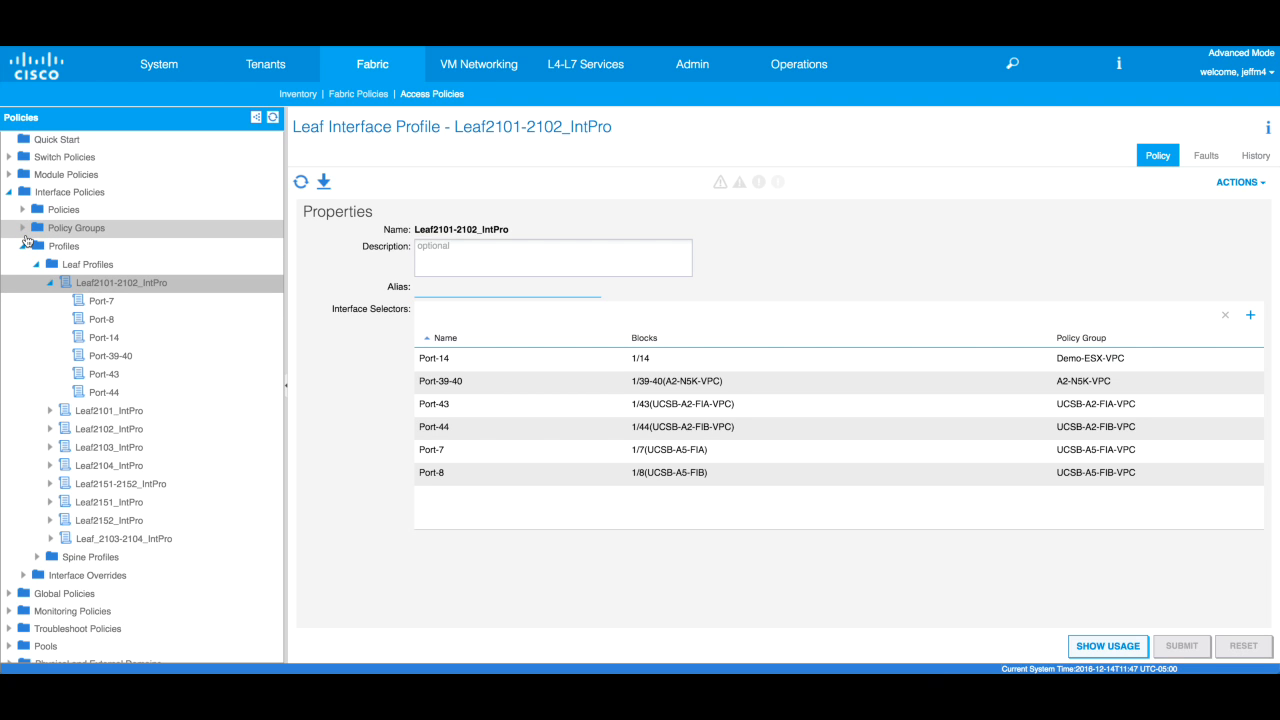
- Review the Demo-ESX-VPC leaf policy group, then open Port-14's details showing block 1/14
click(27, 238)
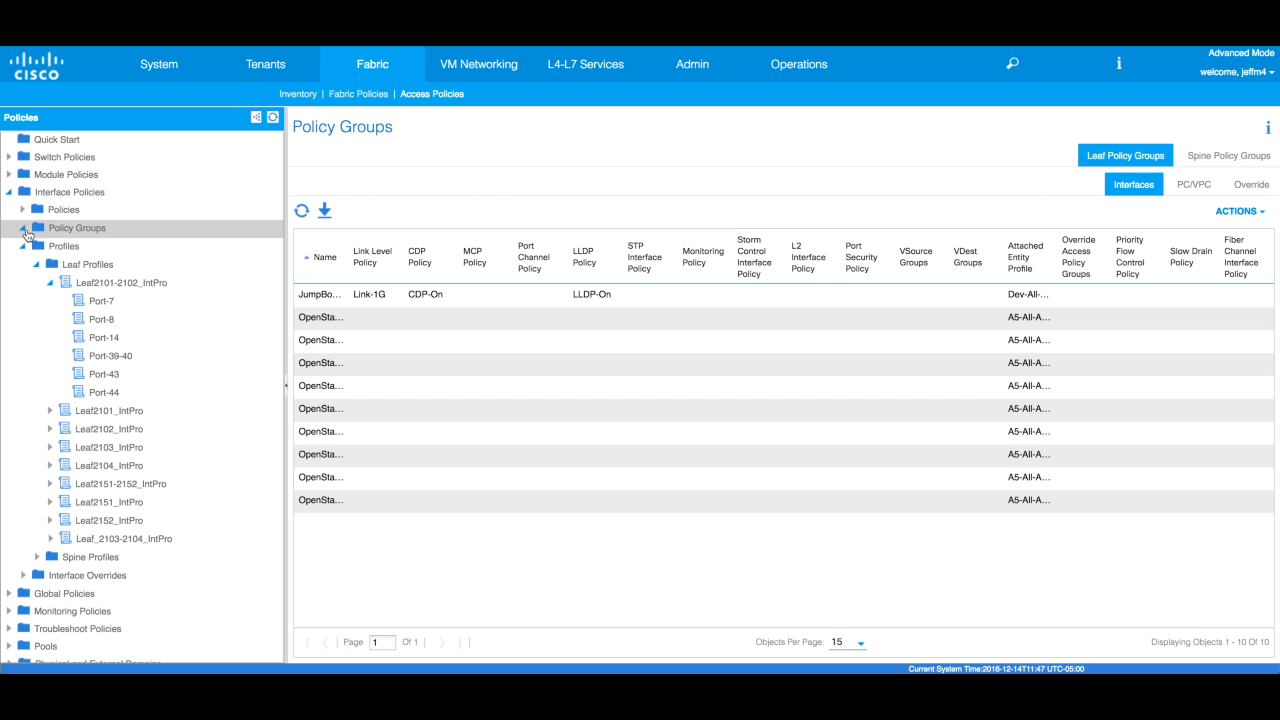
click(35, 247)
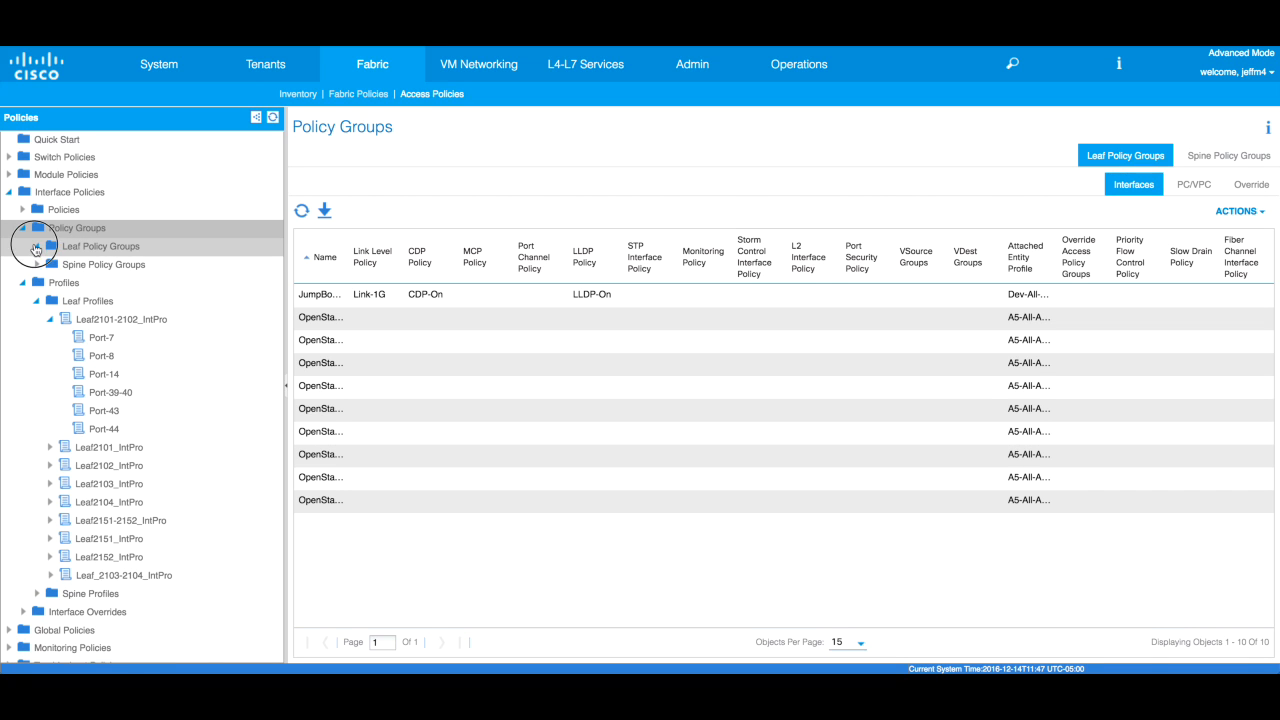
click(148, 309)
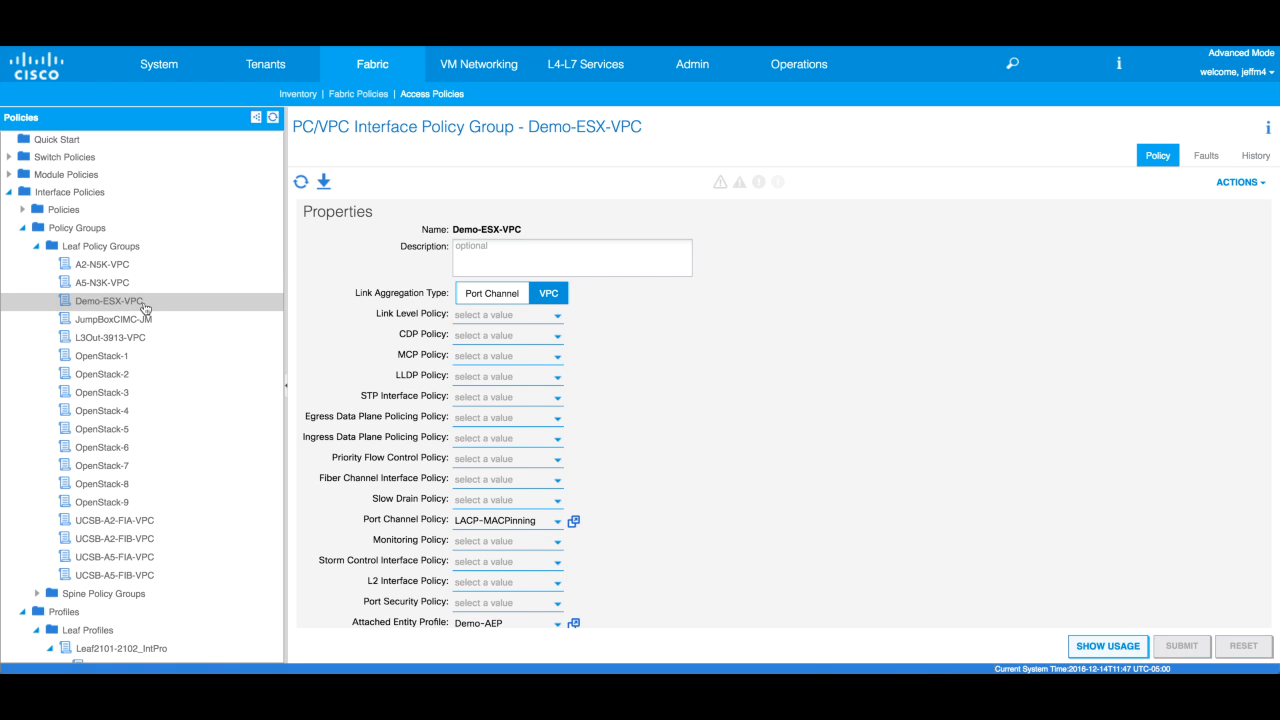
scroll(143, 300, down, 5)
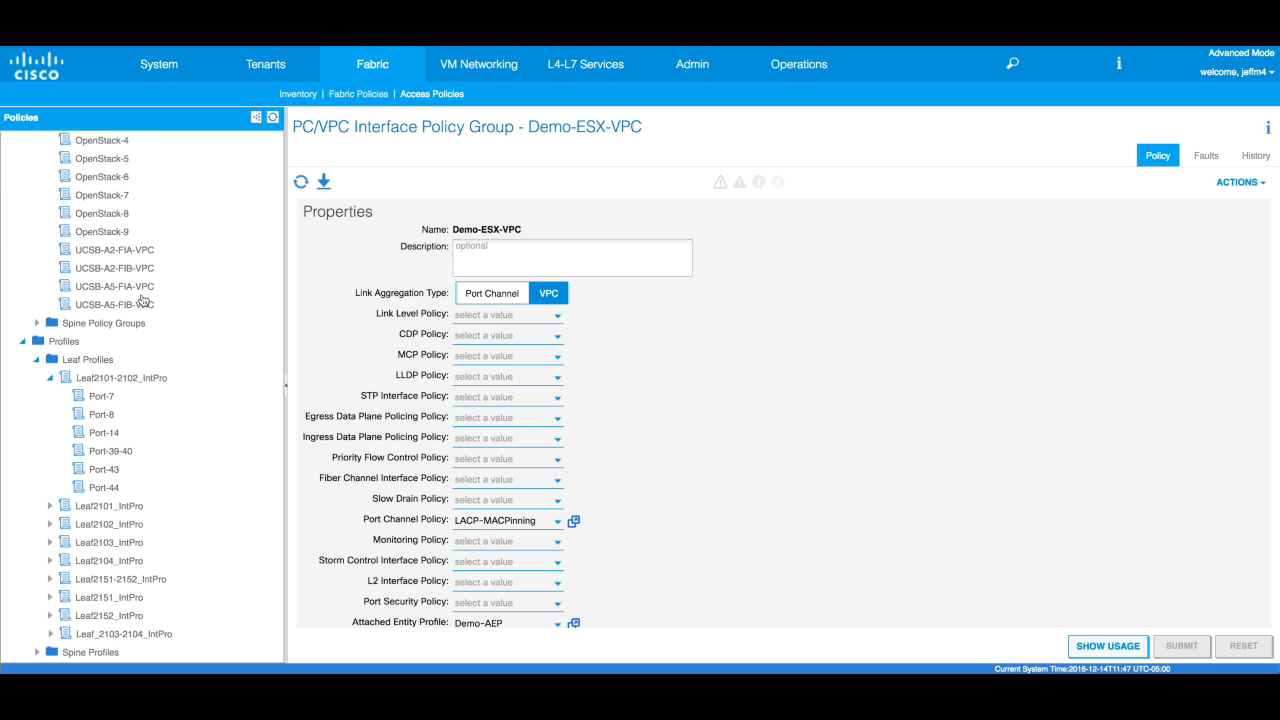
click(153, 373)
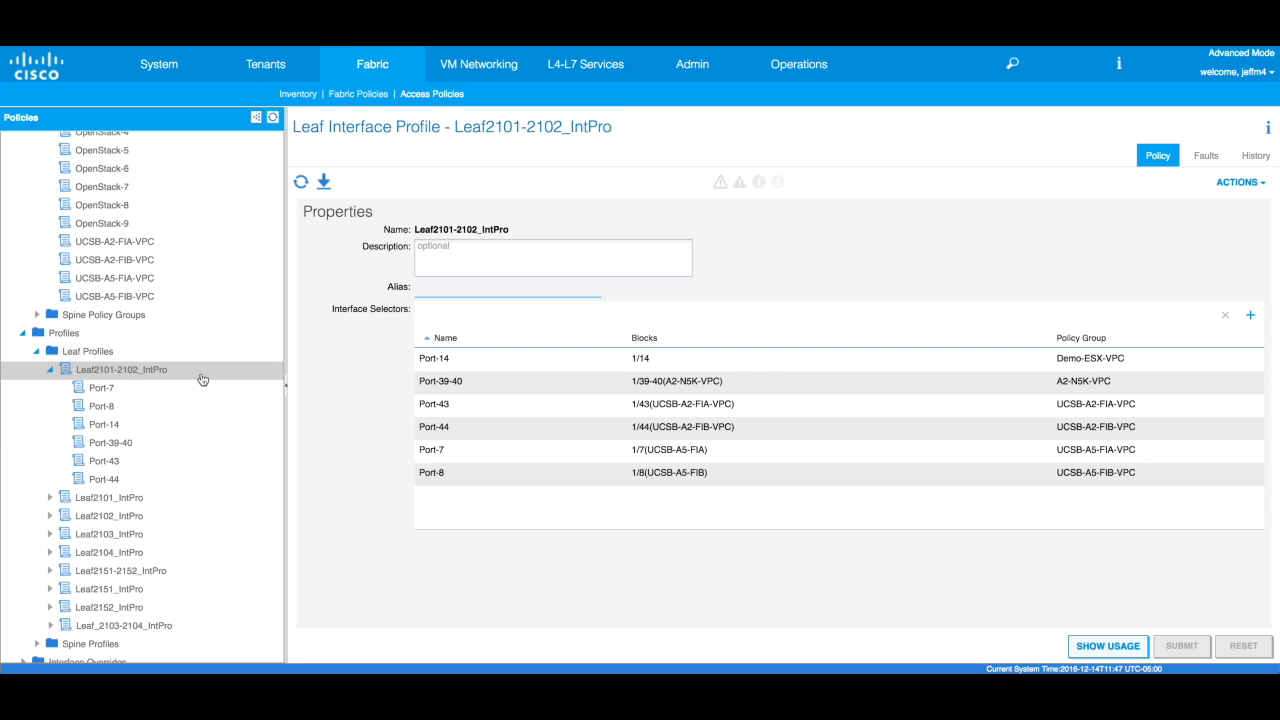
click(123, 424)
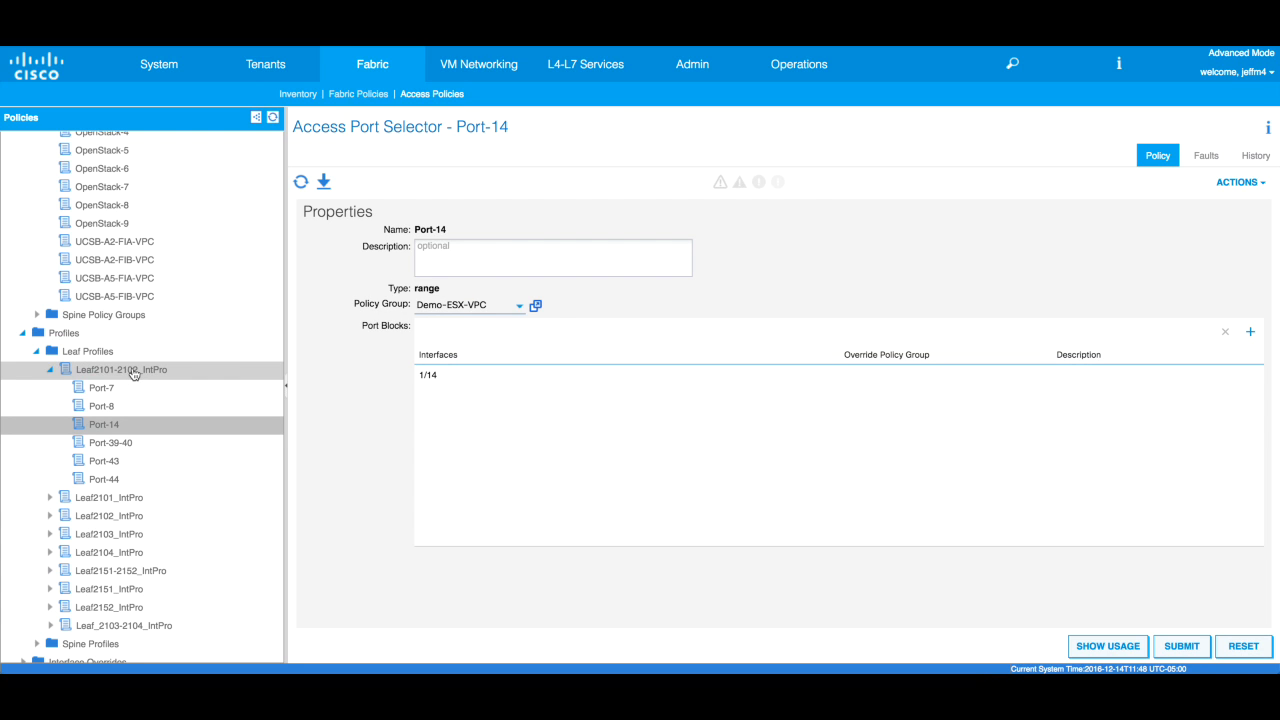
- Describe Port-14's 1/14 port block as Demo-ESX, accepting the affected-nodes warning
double_click(1116, 376)
click(1120, 377)
text(Dem)
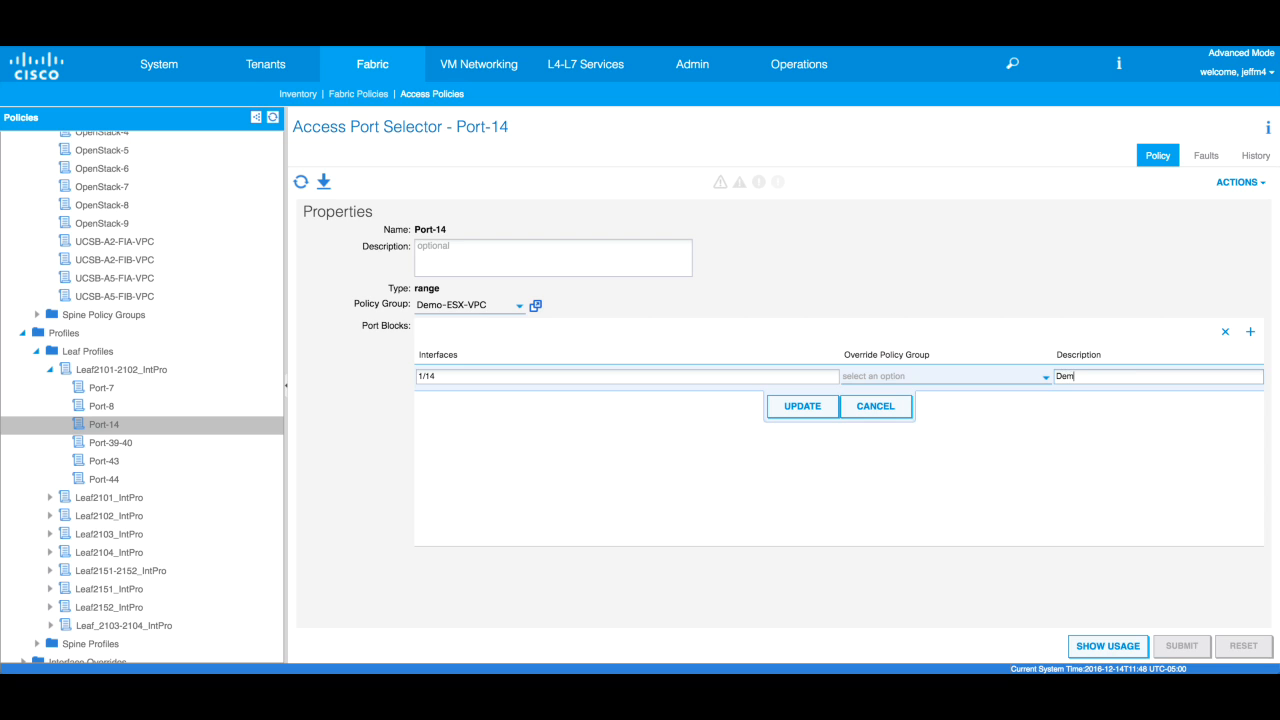
text(o-ESX)
click(805, 406)
click(851, 480)
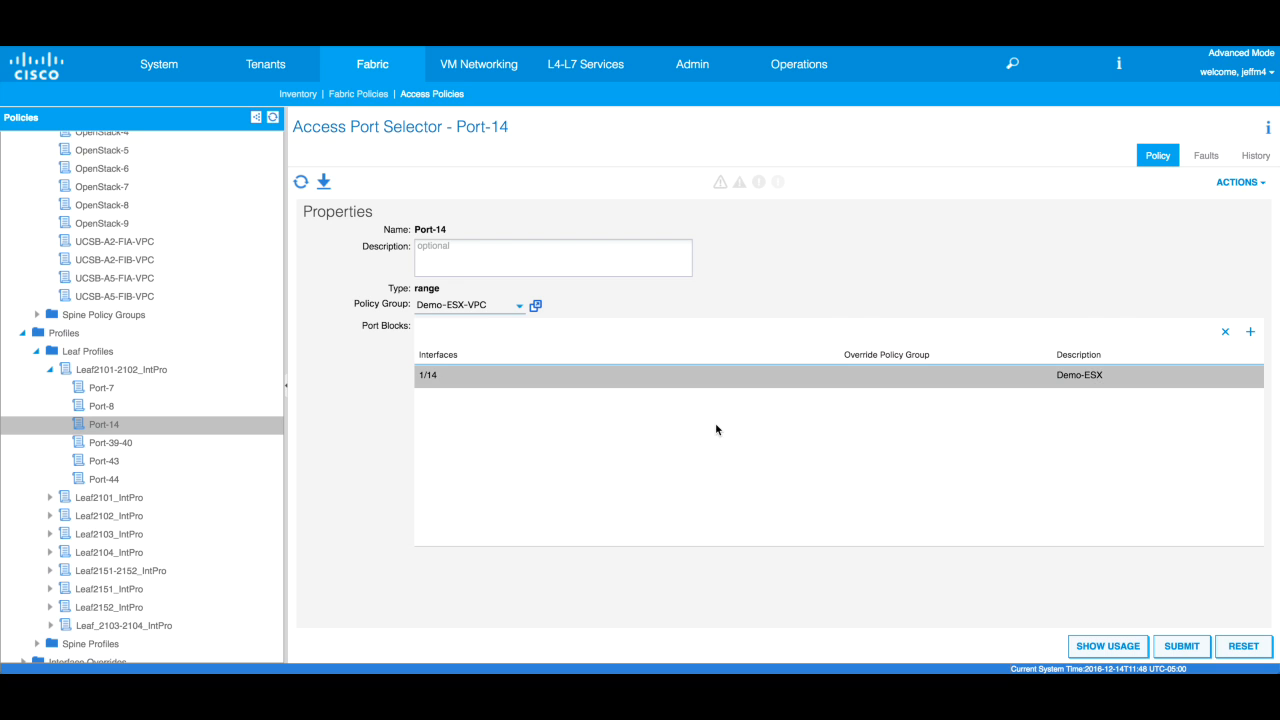
click(168, 370)
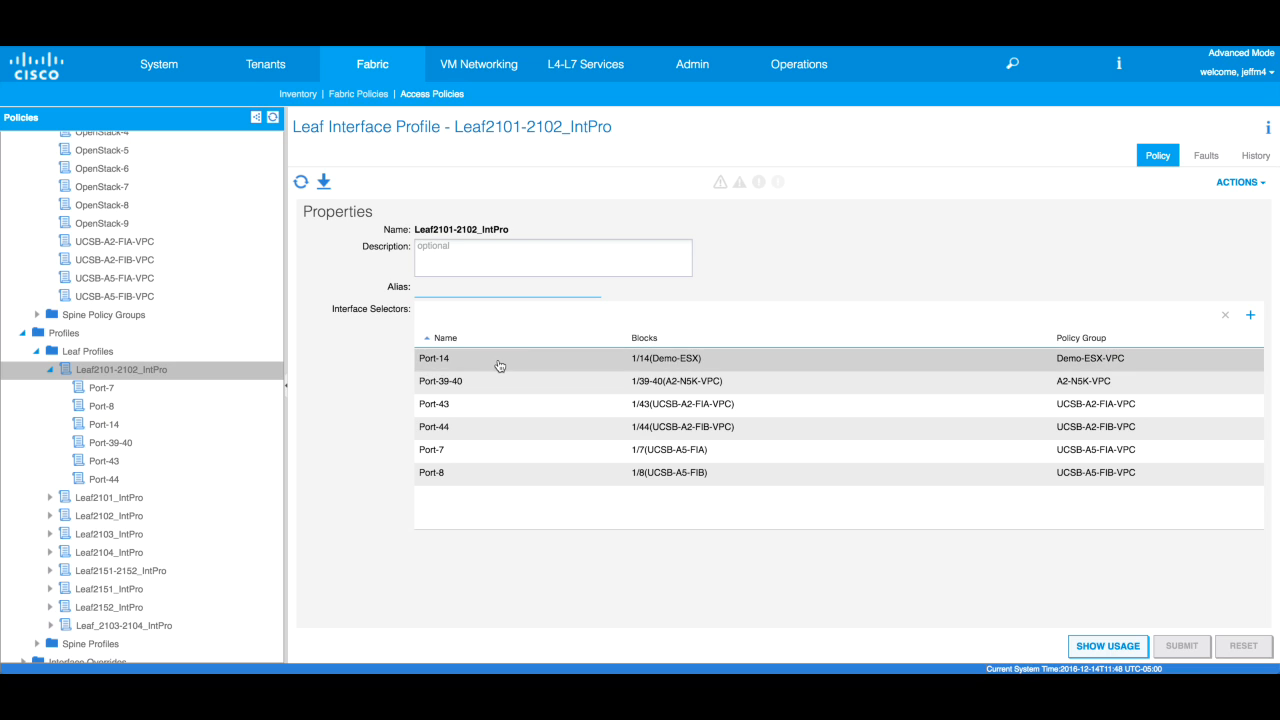
- Re-expand the tree to Leaf2101-2102_IntPro and start adding another interface selector
click(23, 334)
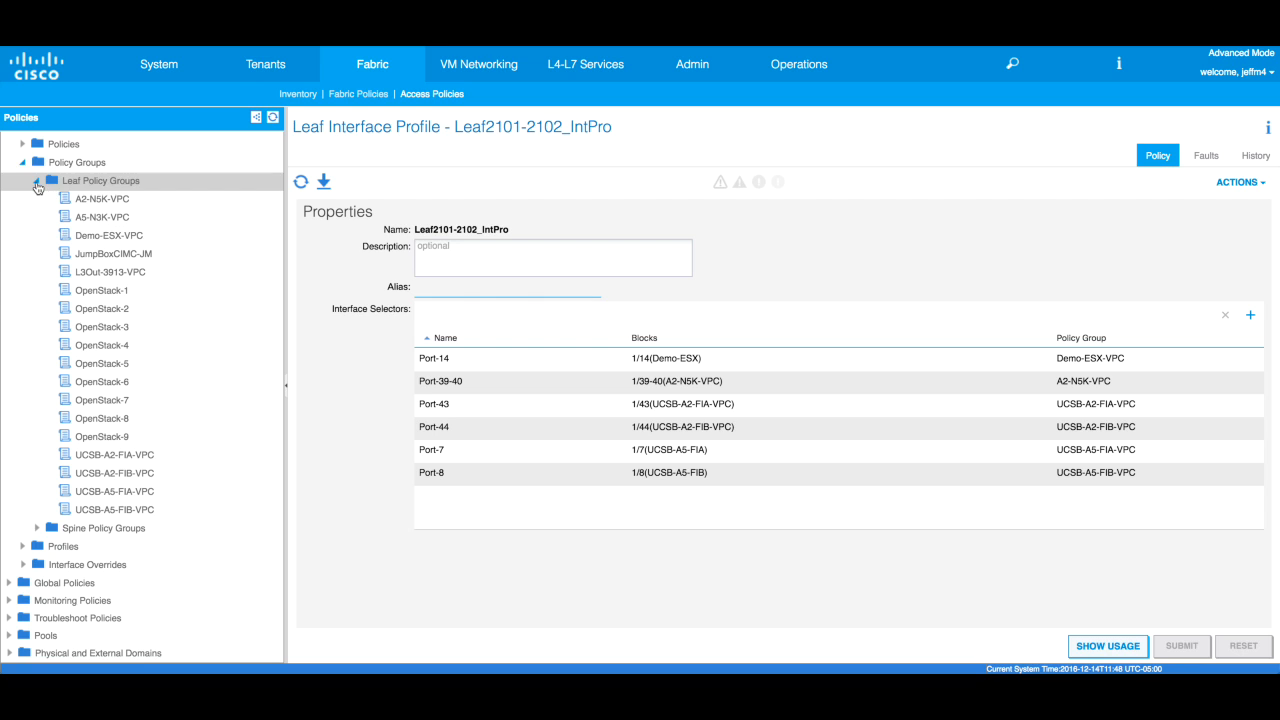
click(36, 182)
click(23, 228)
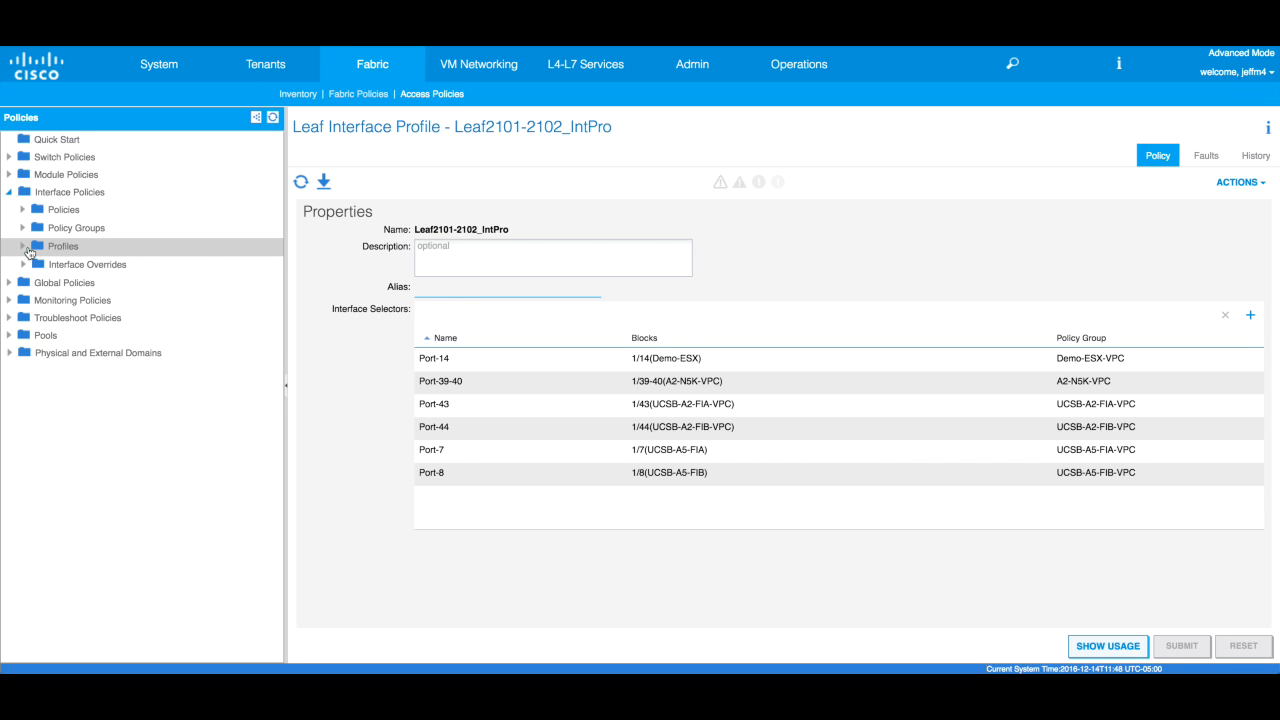
click(23, 246)
click(35, 264)
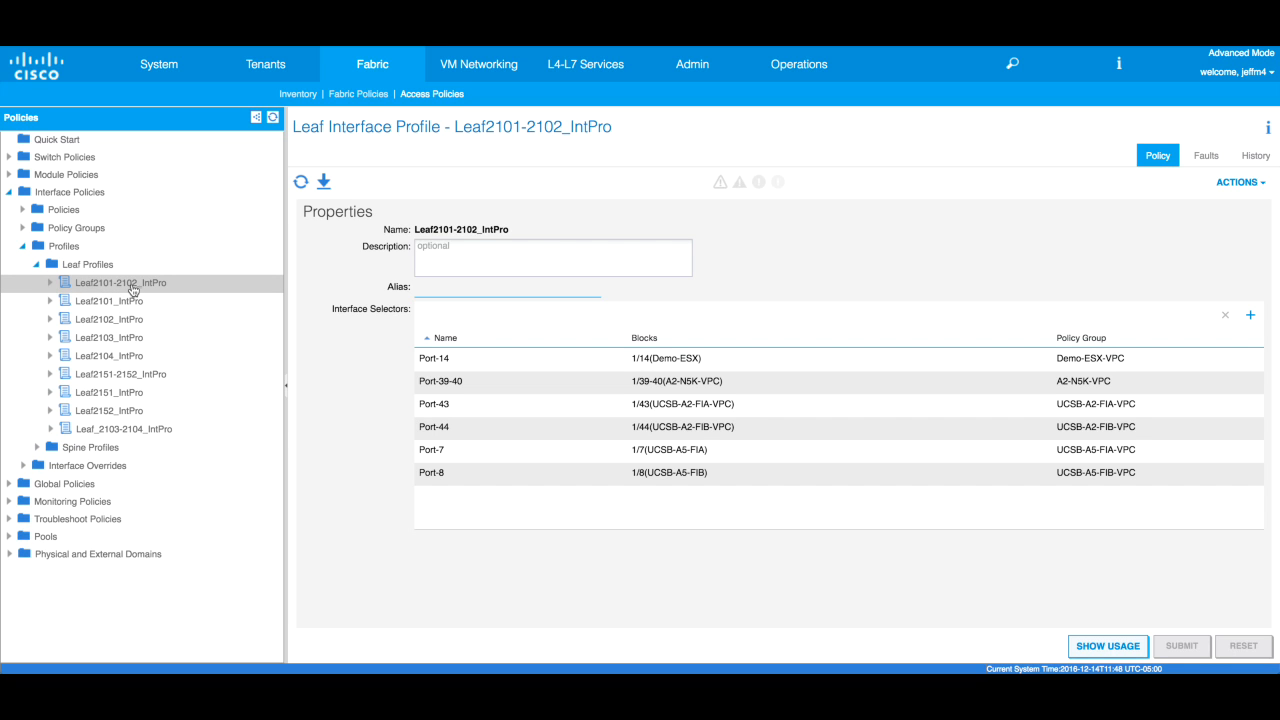
click(50, 283)
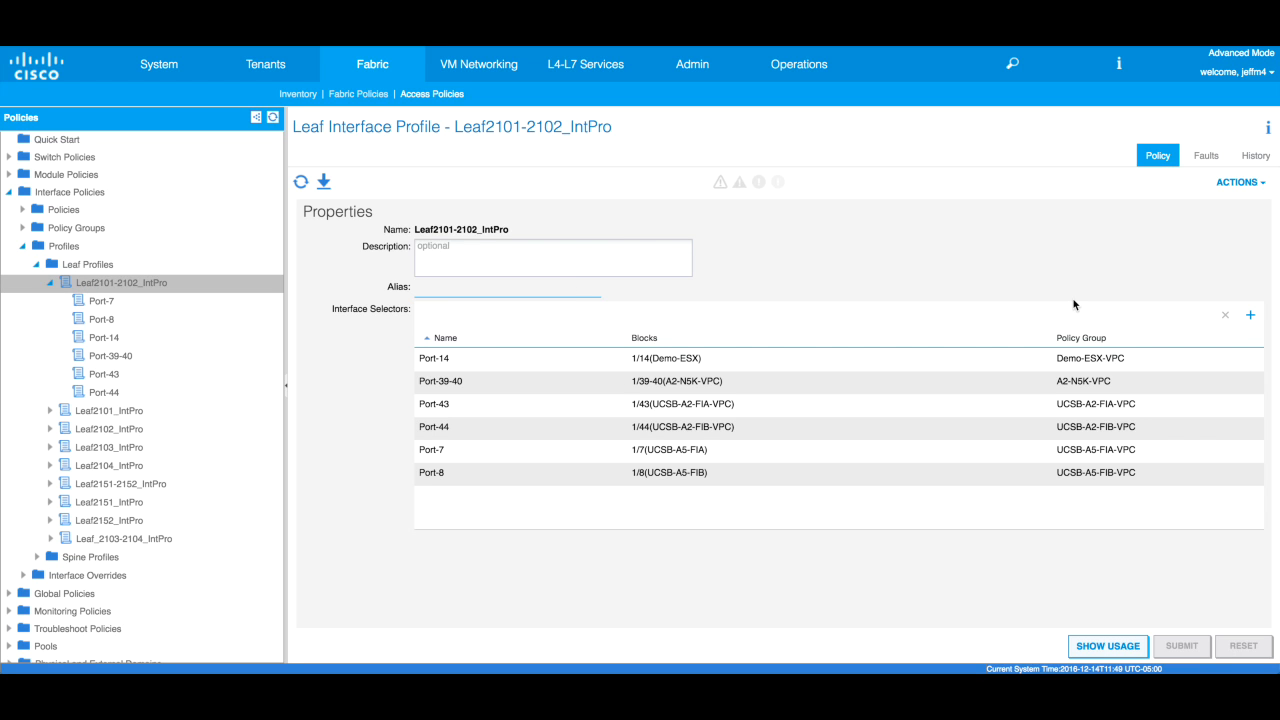
click(1251, 316)
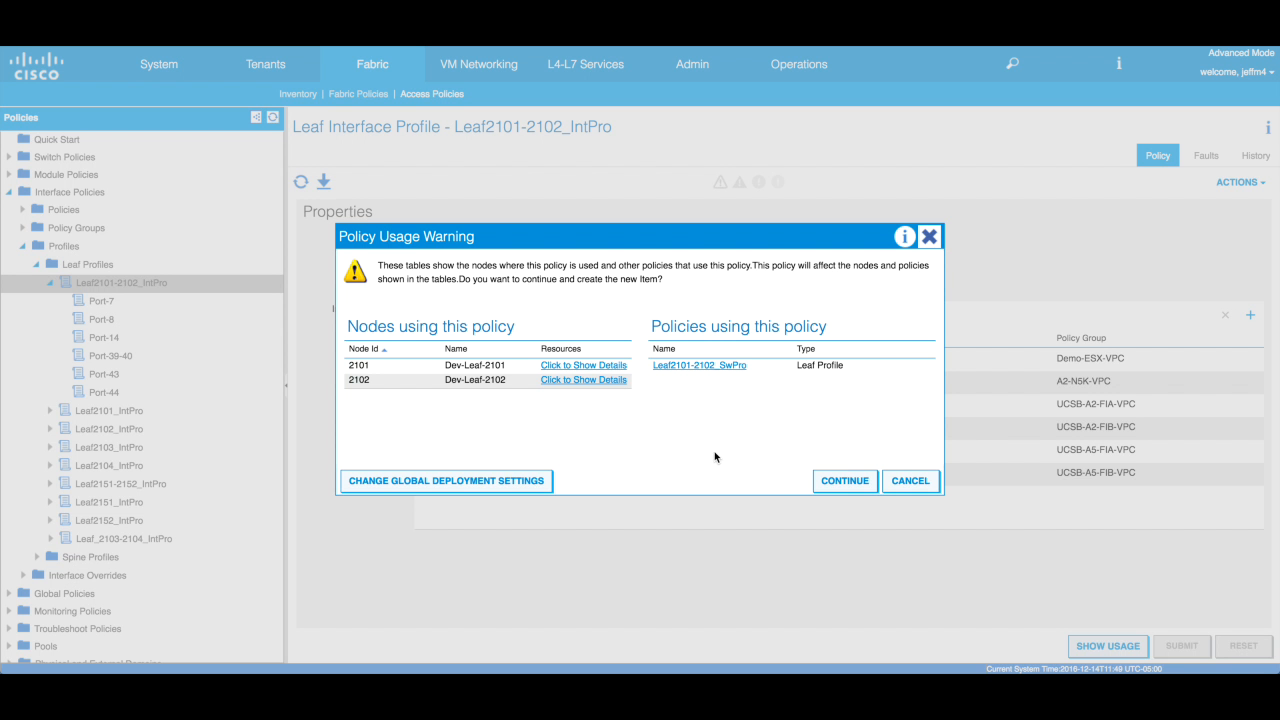
- Accept the usage warning, then cancel and discard the new access port selector
click(836, 482)
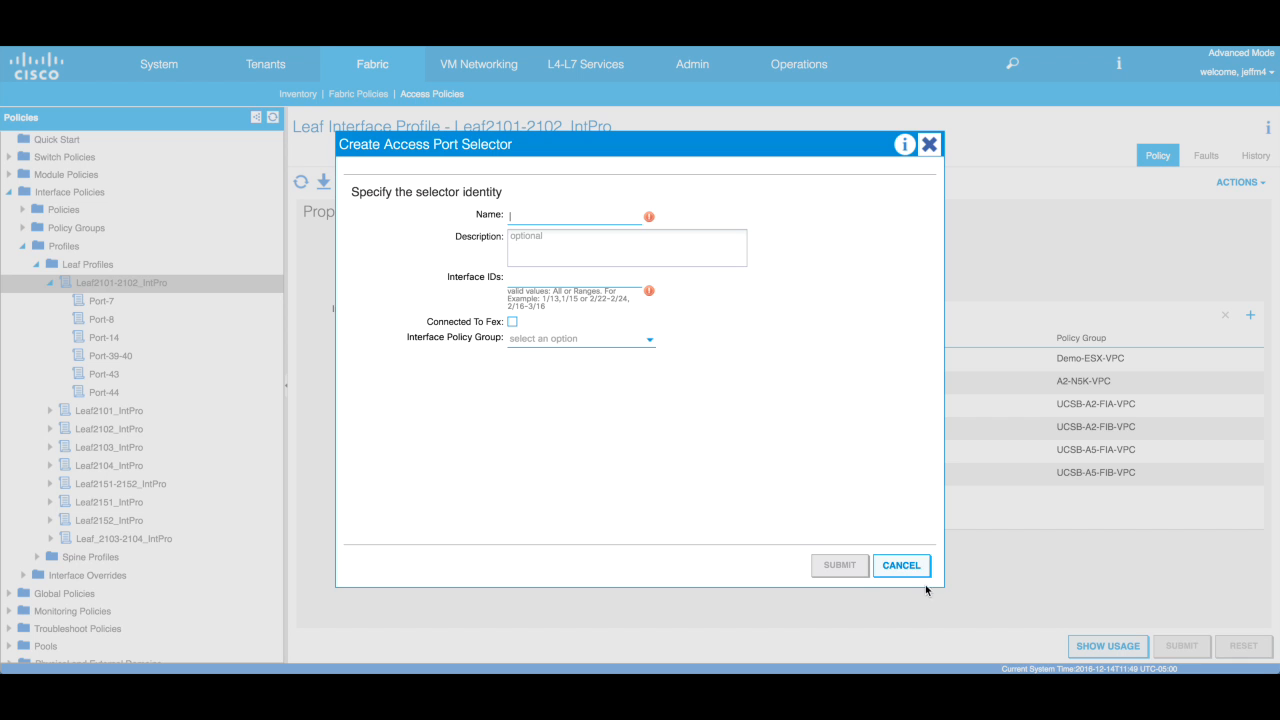
click(911, 569)
click(609, 393)
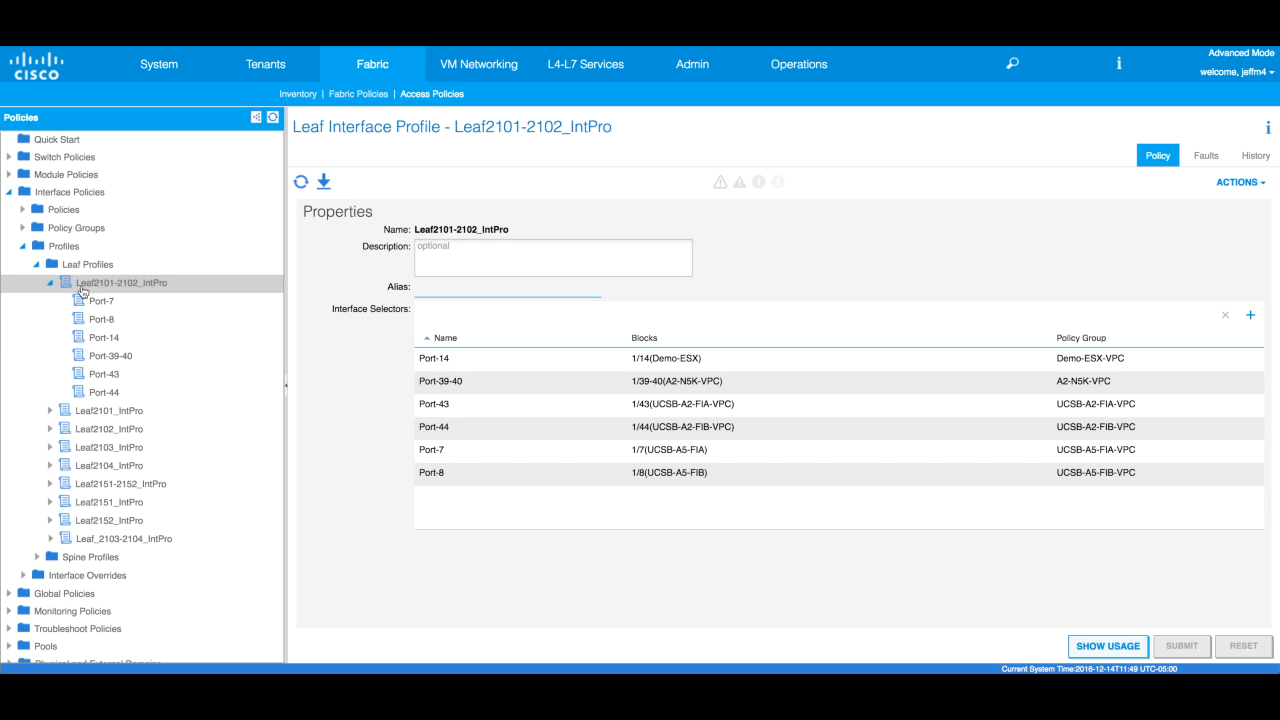
click(22, 246)
- Collapse Interface Policies so the tree shows only its top-level folders
click(10, 196)
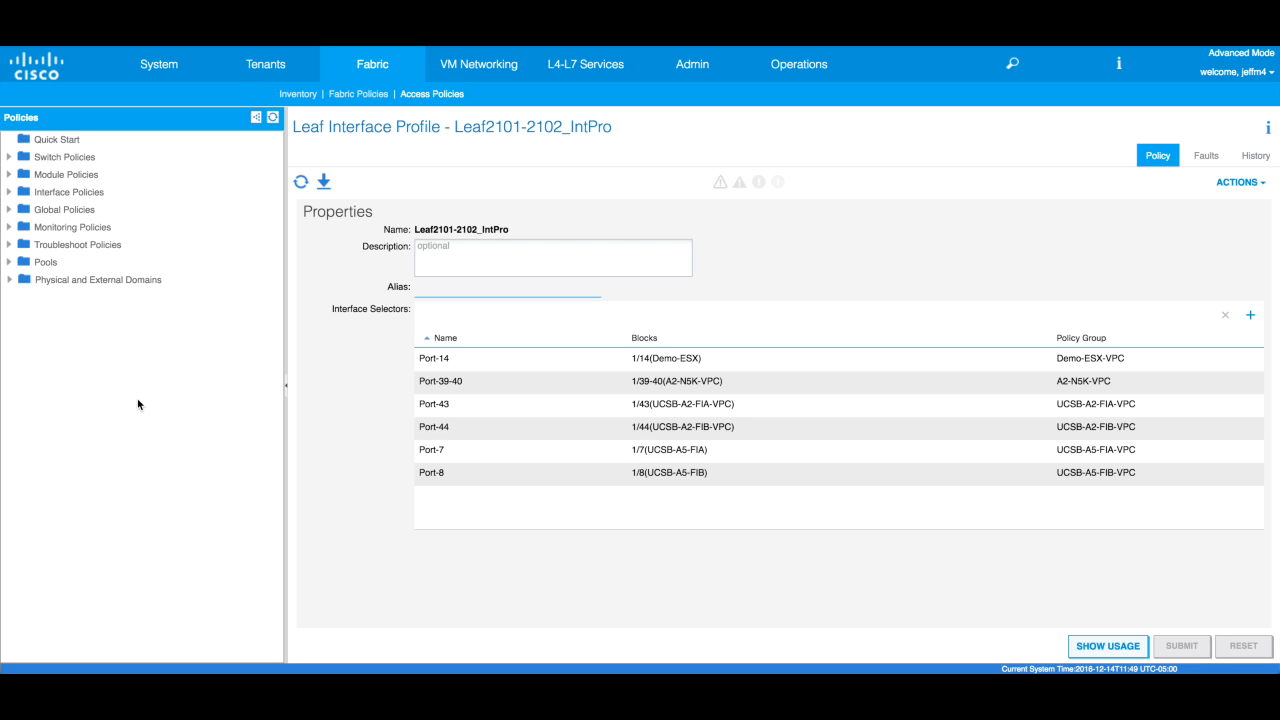
mouse_move(756, 193)
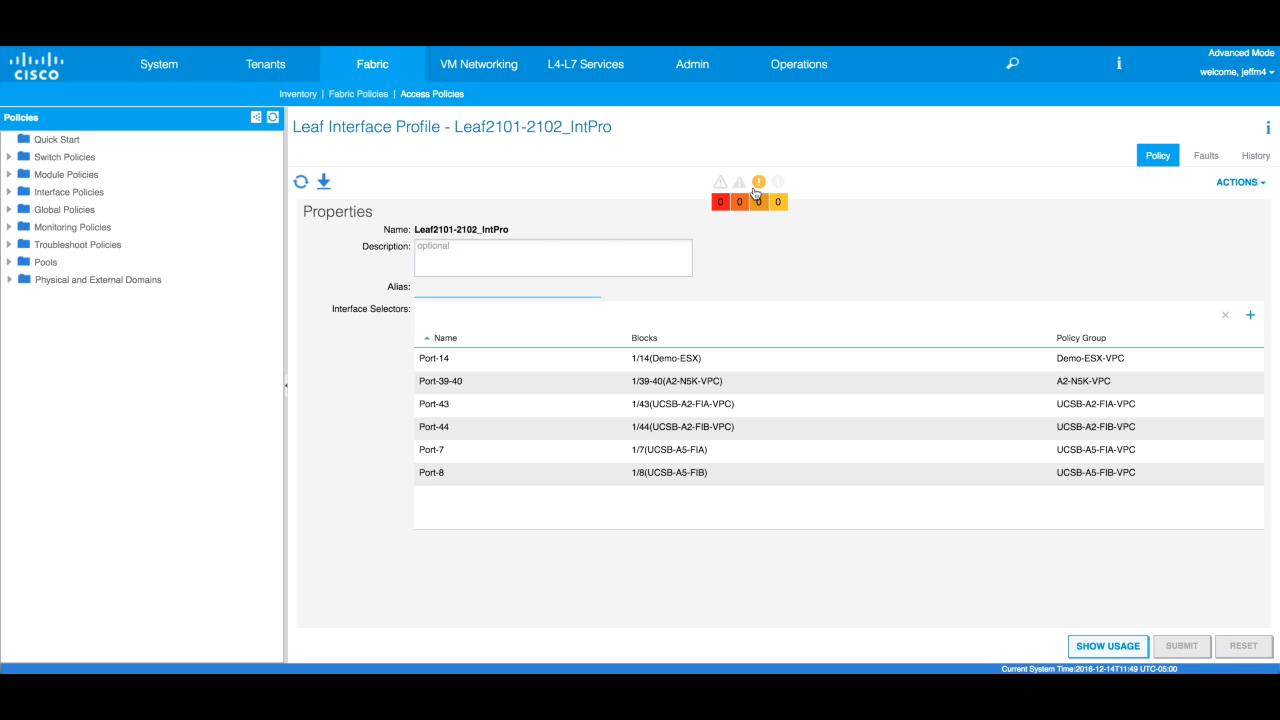